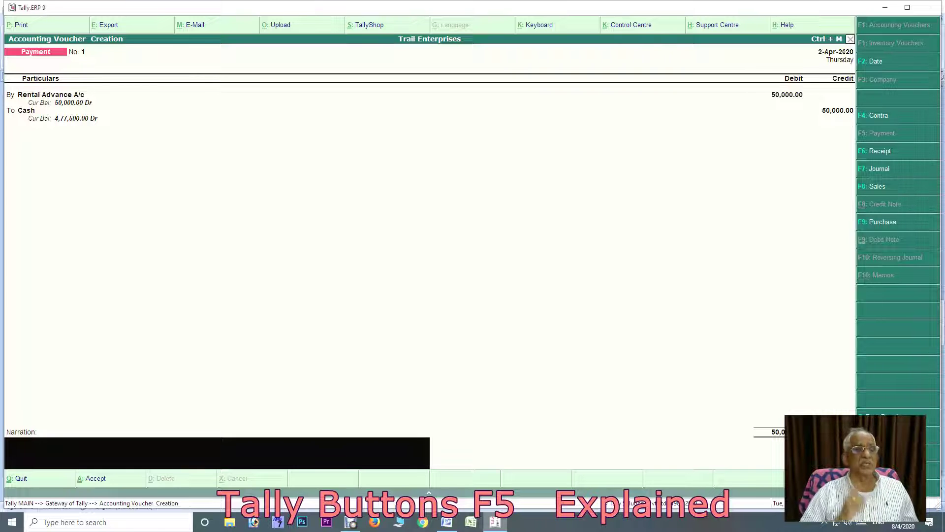
Enter the narration "rental advance" for the Rental Advance payment voucher and save it.
text(r)
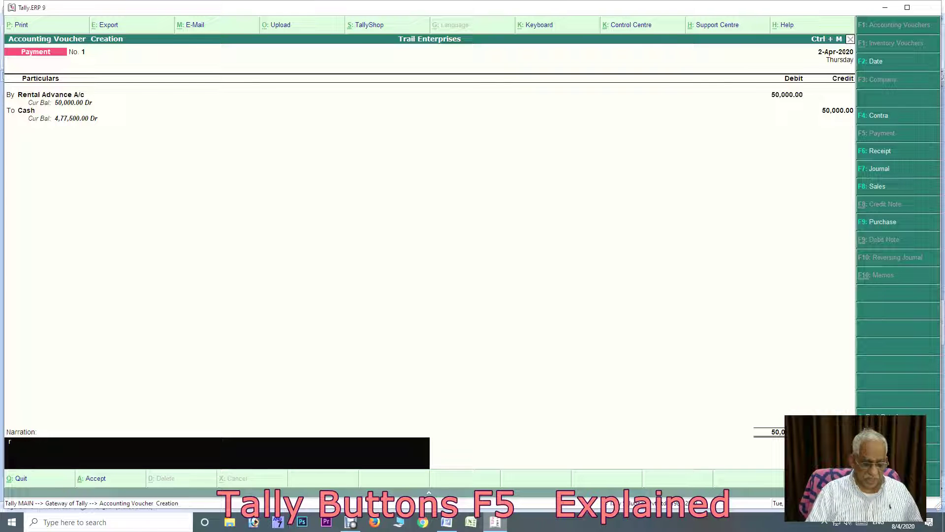
text(ental advance)
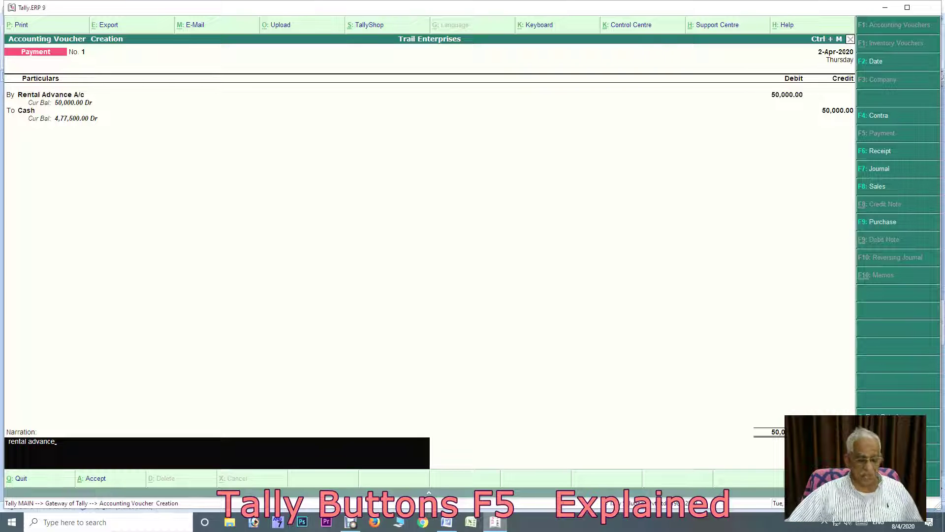
key(ctrl+a)
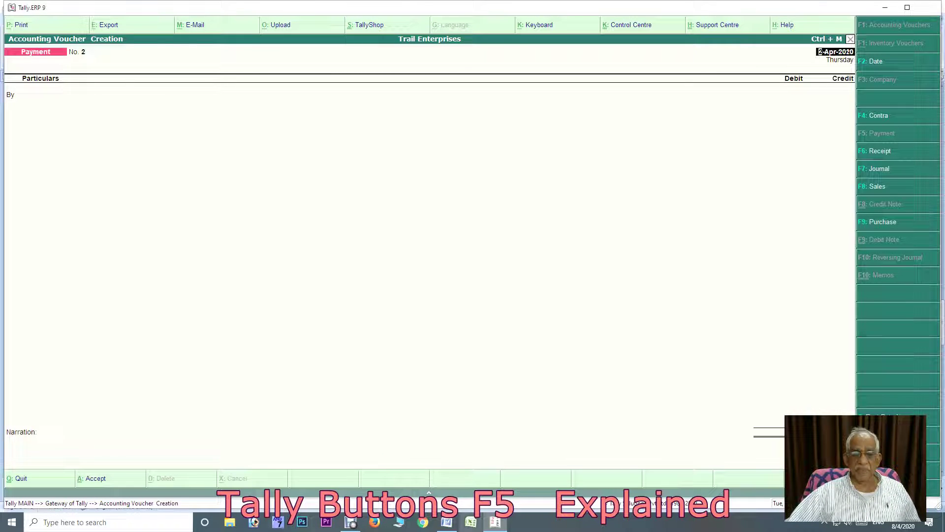
Check the next transaction in the Word payment list, return to Tally and set the voucher date to 3-4-2020.
key(alt+Tab)
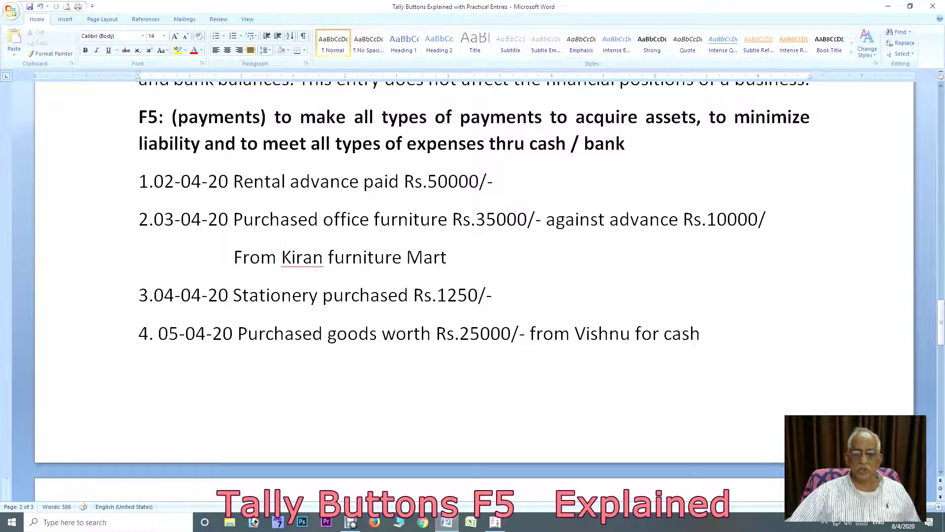
click(495, 522)
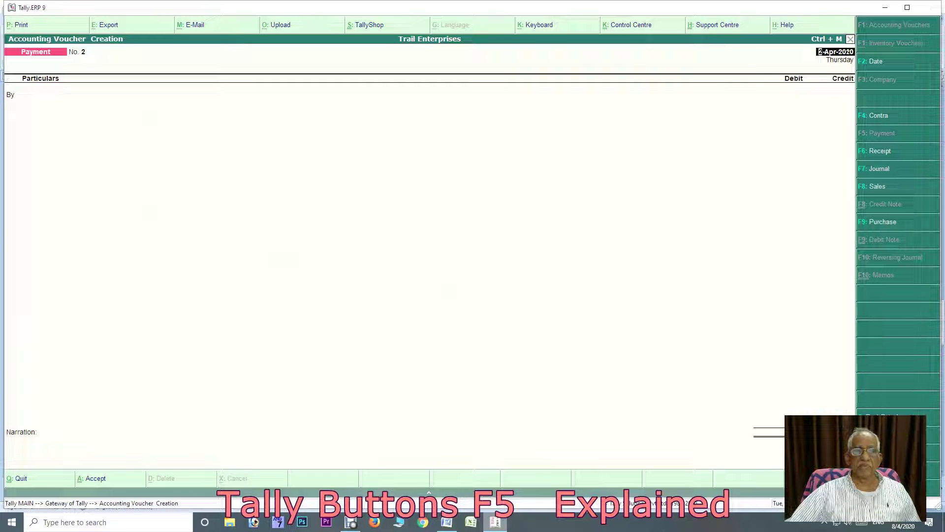
key(F2)
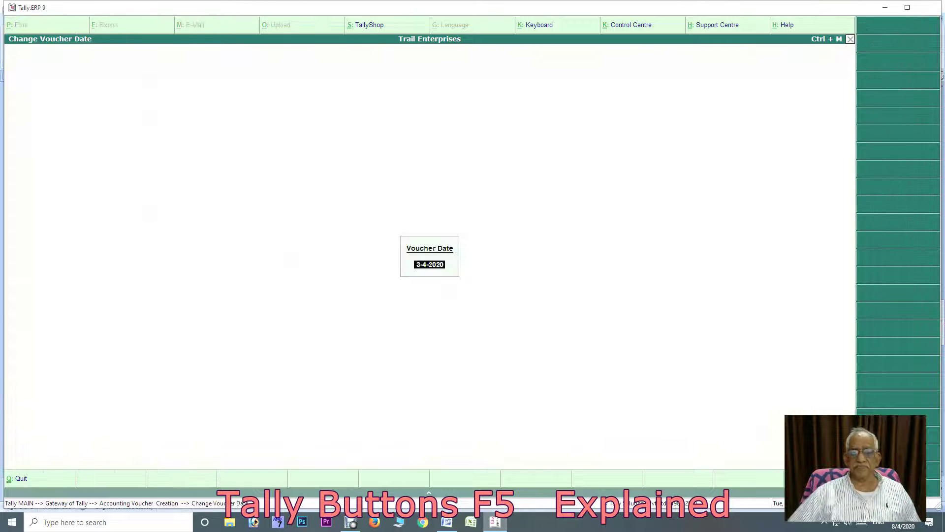
key(Return)
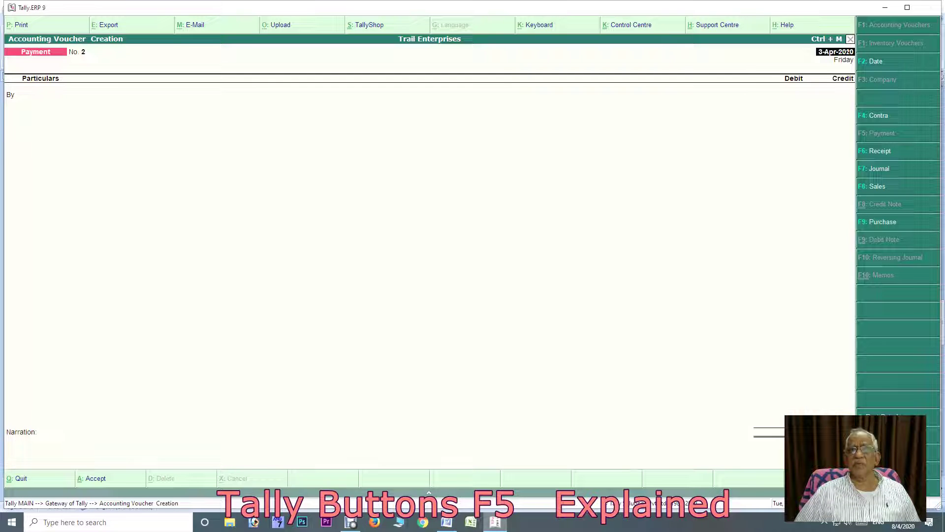
Debit Office Furniture A/c with 35,000 and credit Cash with 10,000 in the payment voucher.
text(Fu)
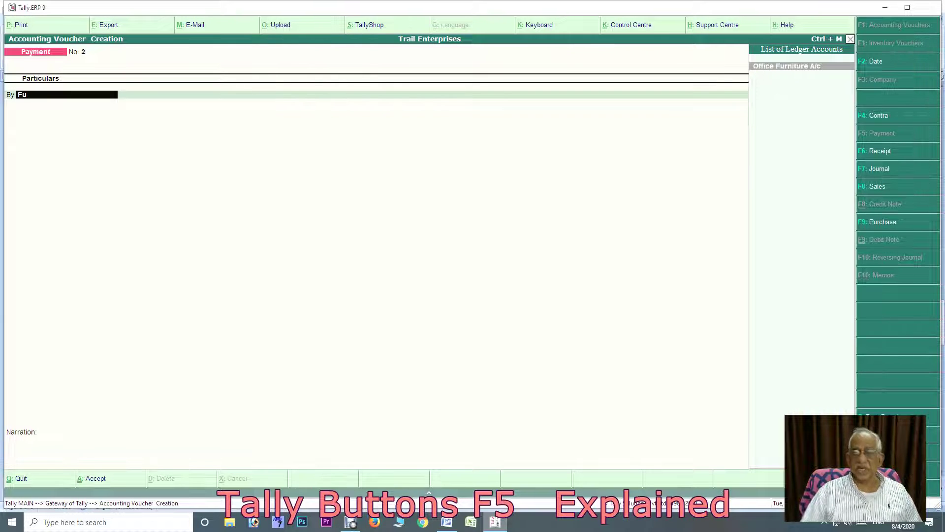
key(Return)
text(35000)
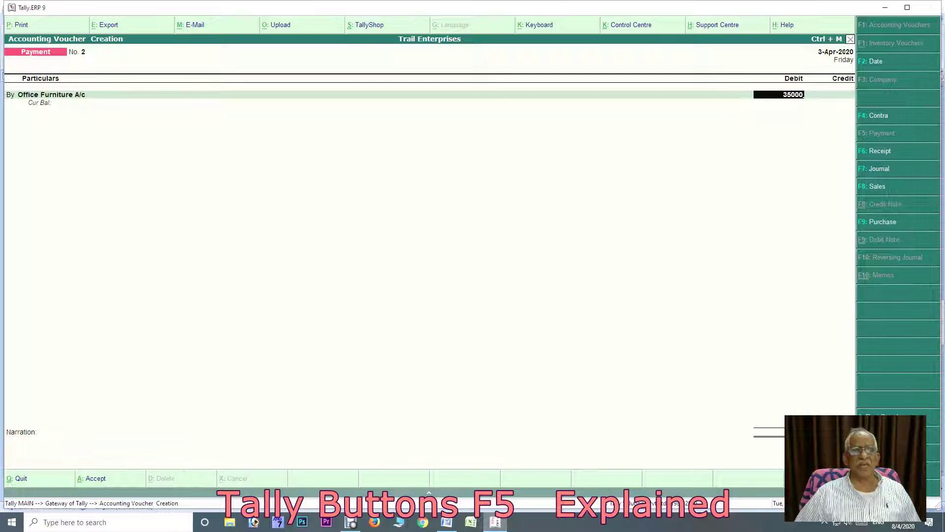
key(Return)
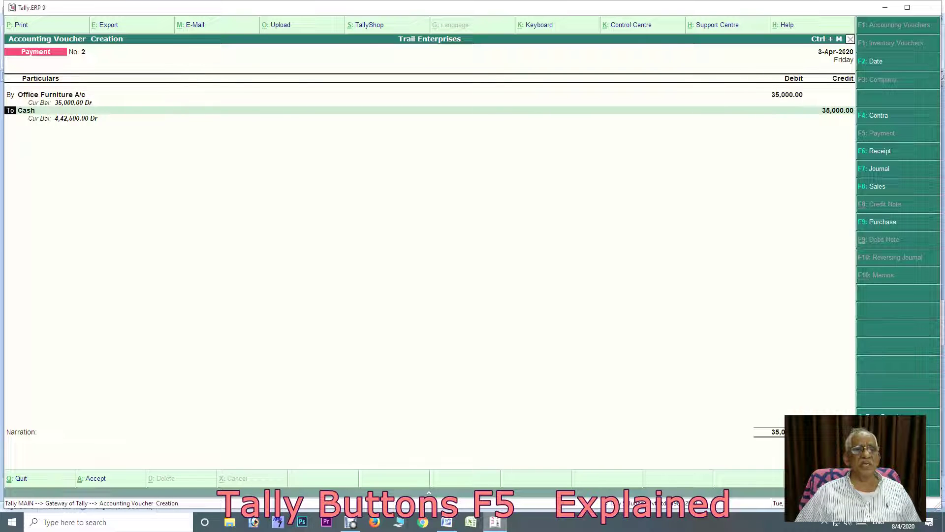
key(Return)
key(Return)
text(1)
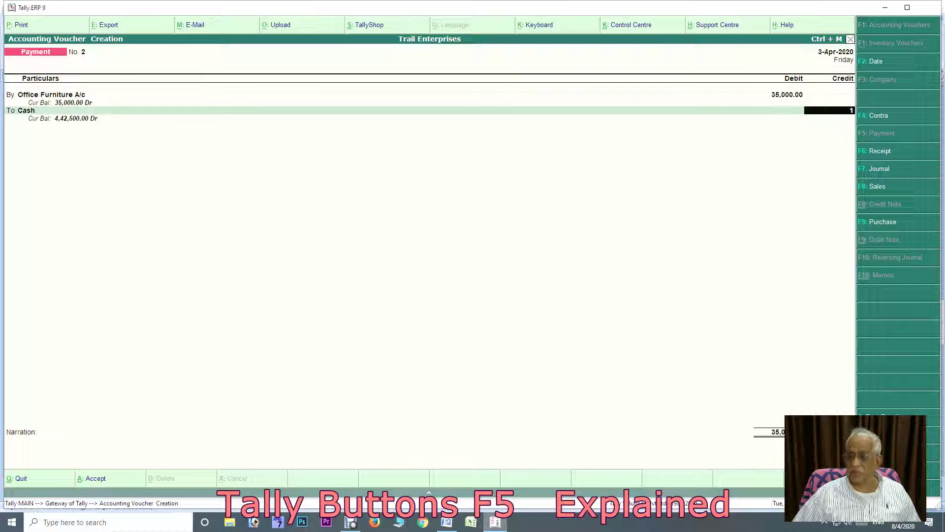
text(0,000000)
key(Return)
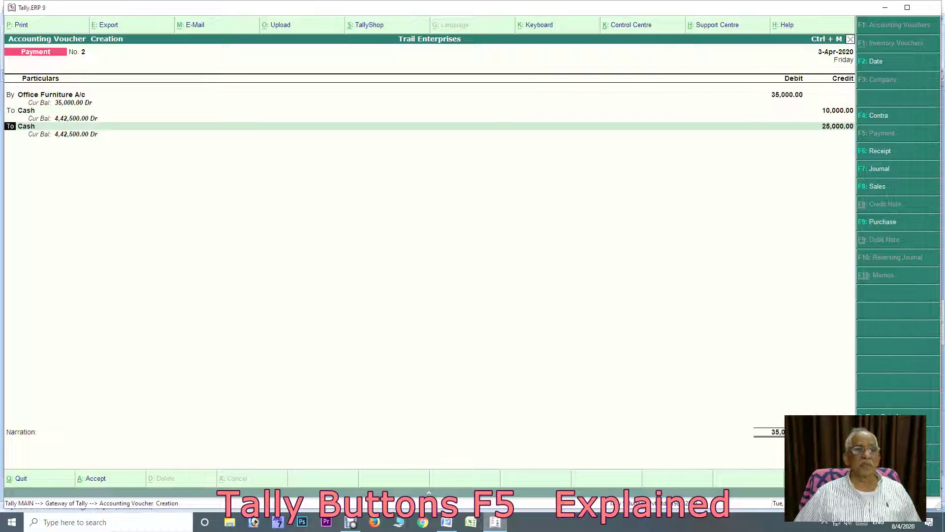
Start a new ledger from the second credit line, named Kiran Furniture Mart A/c, under the Sundry Creditors group.
key(Return)
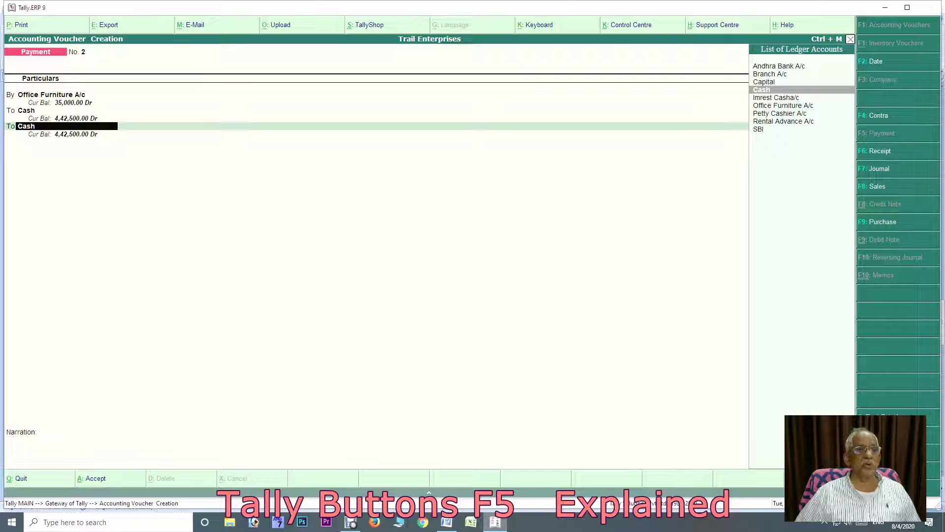
key(alt+c)
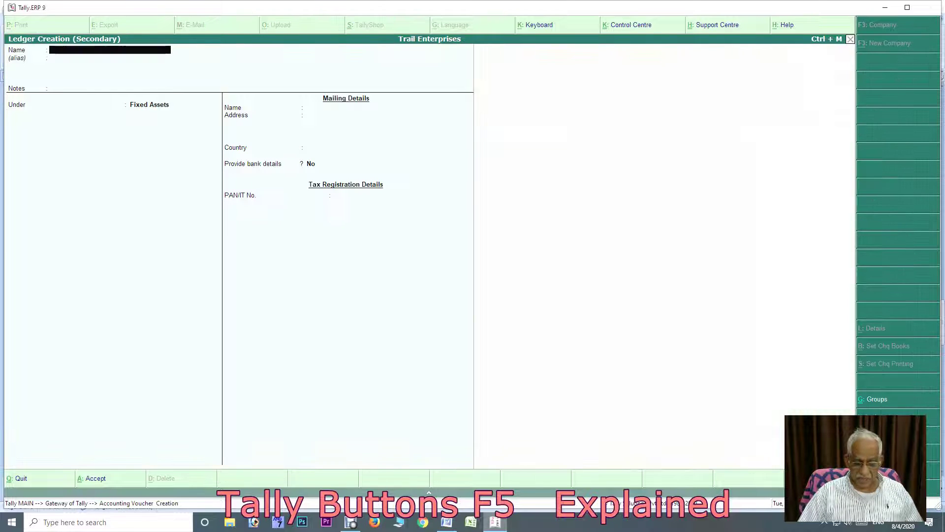
text(Kiran Furniture )
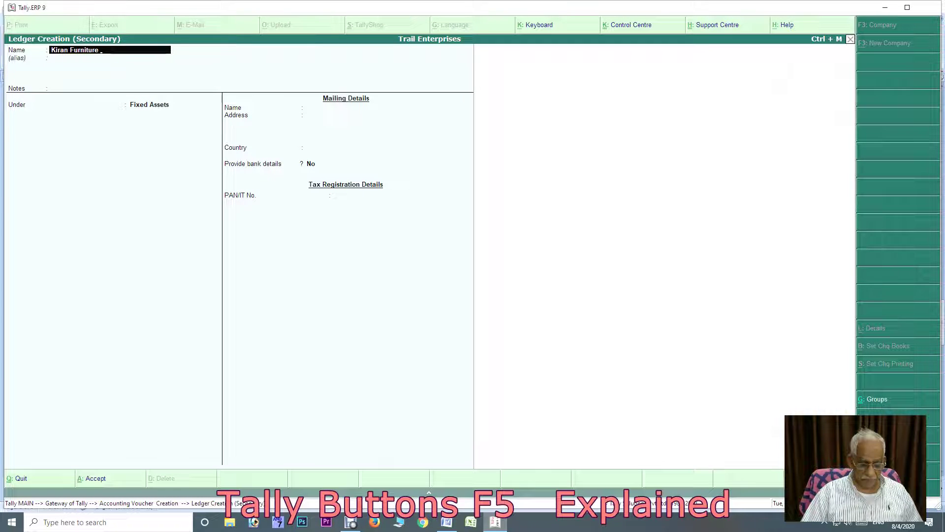
text(Mart a/c)
key(Return)
key(Return)
key(Return)
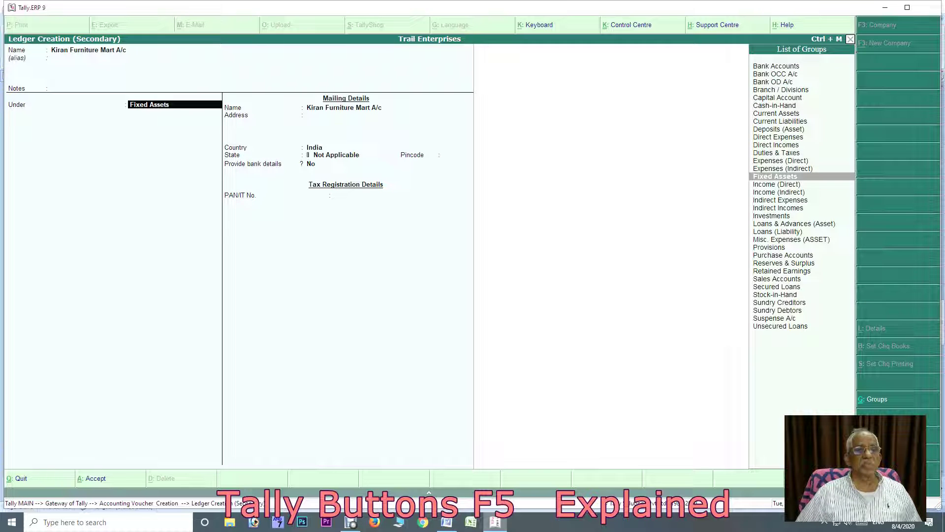
text(Sun)
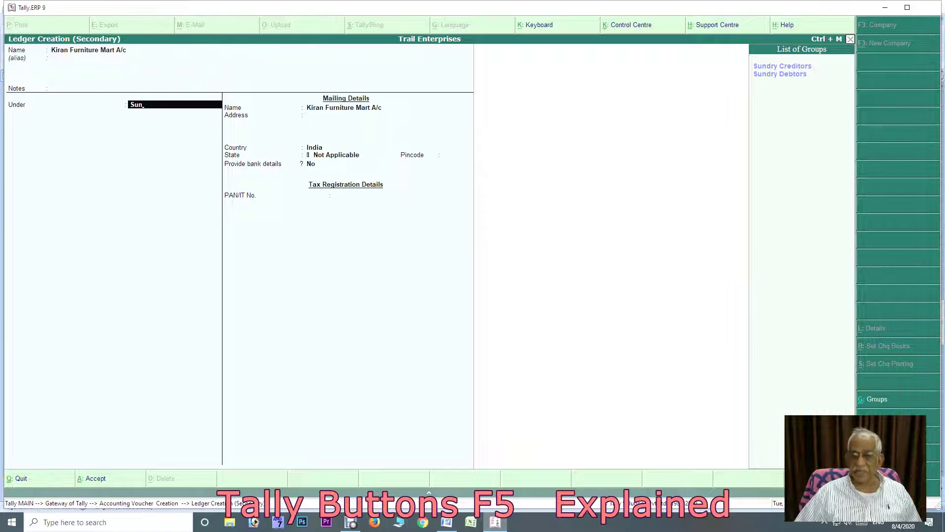
key(Return)
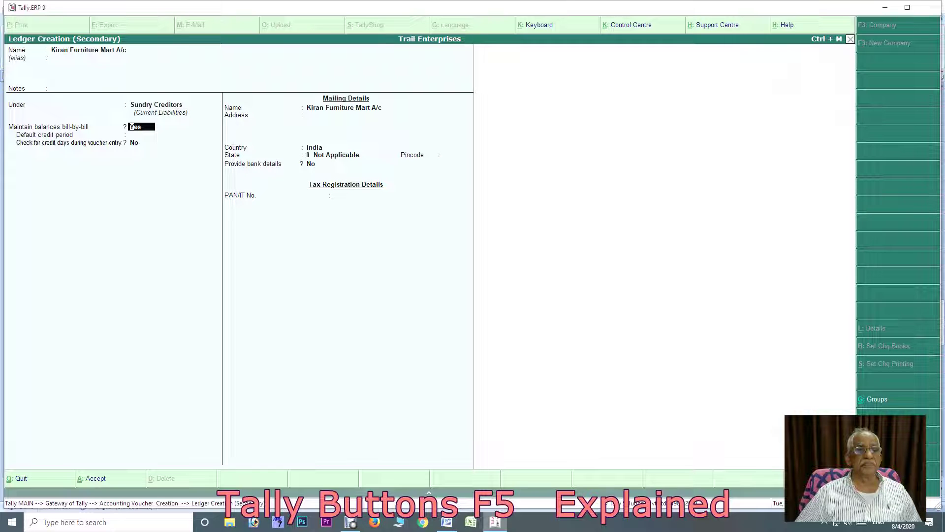
Turn off bill-by-bill balances for the furniture supplier's ledger, keep the default mailing details and save the ledger.
key(n)
key(Return)
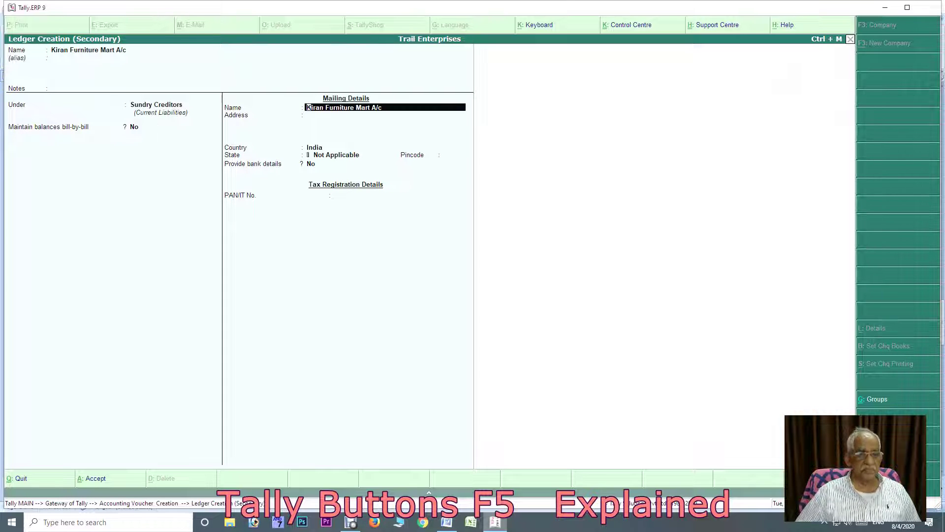
key(Return)
key(Return)
key(Return)
key(Return)
key(Return)
key(Return)
key(Return)
key(Return)
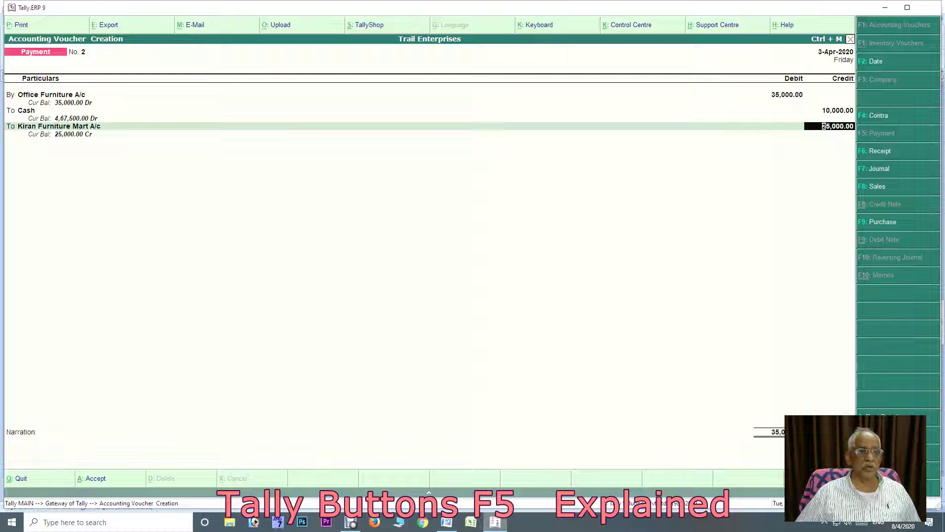
Accept the 25,000 credit to Kiran Furniture Mart A/c, enter the narration "furniture" and save the voucher.
key(Return)
text(fu)
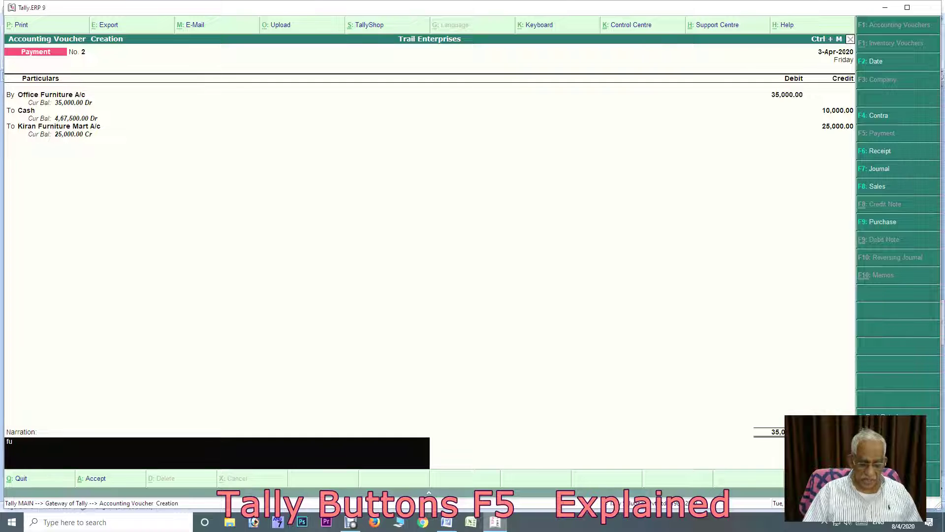
text(rnitur)
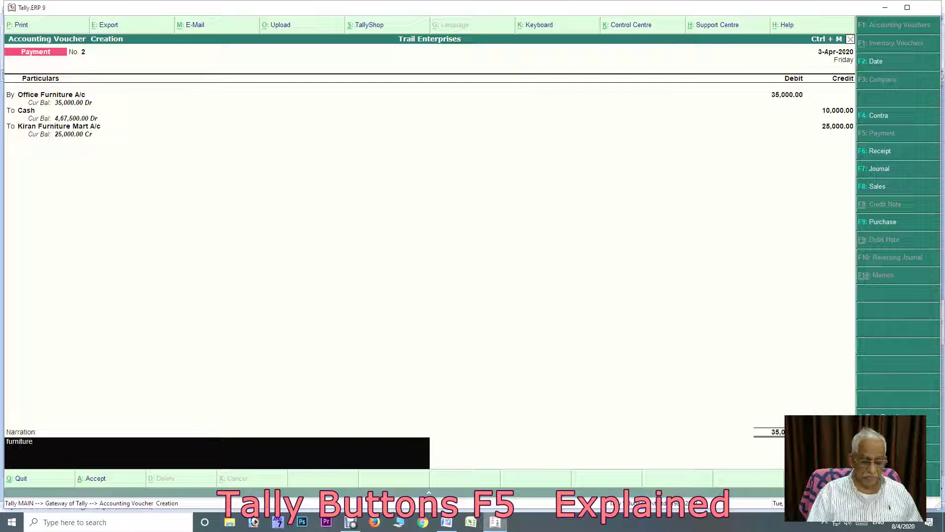
text(e)
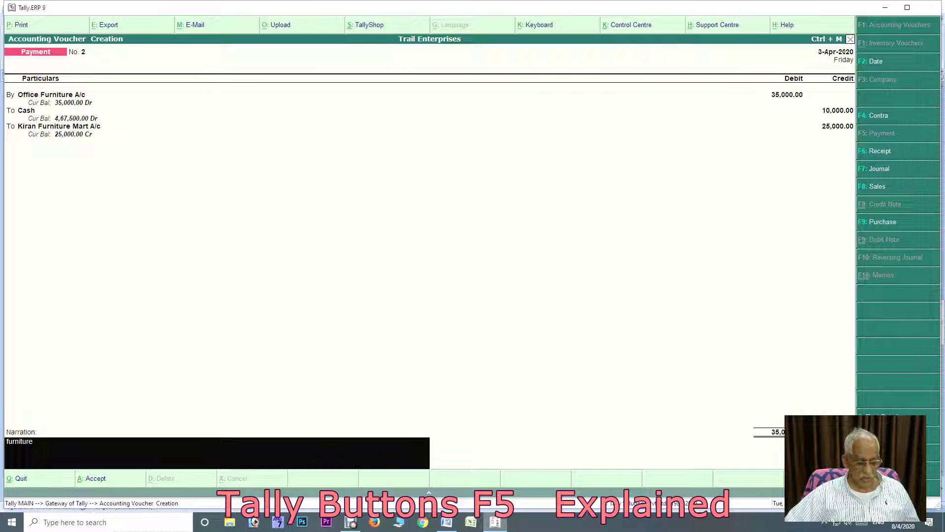
key(Return)
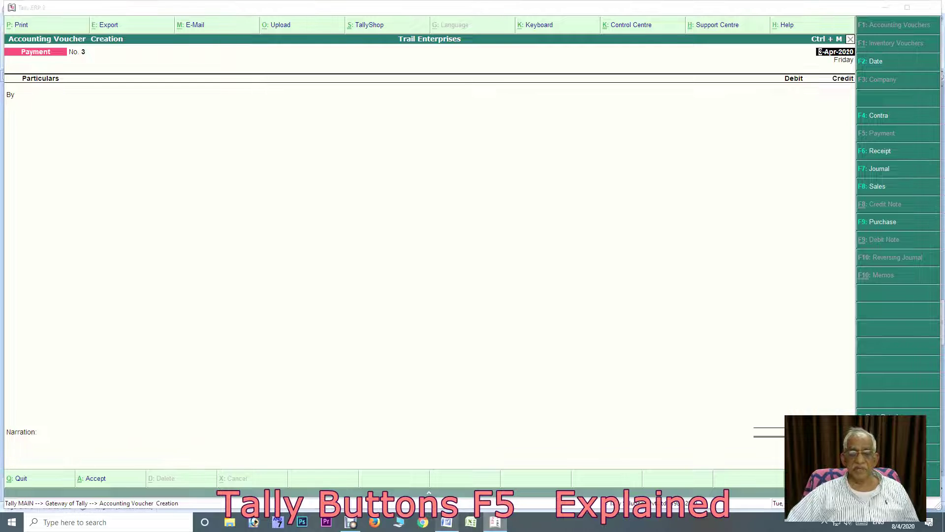
Check the stationery purchase in the Word payment list, return to Tally and set the voucher date to 4-Apr-2020.
click(446, 522)
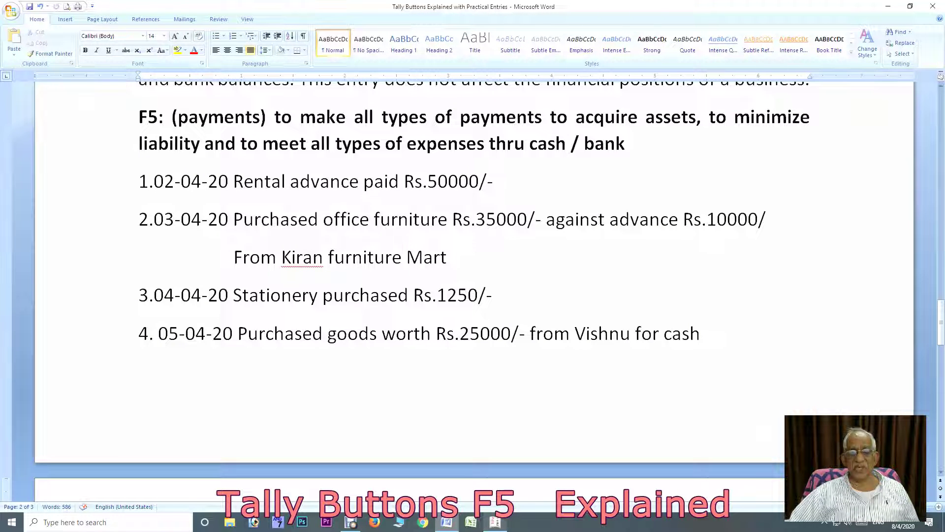
click(495, 522)
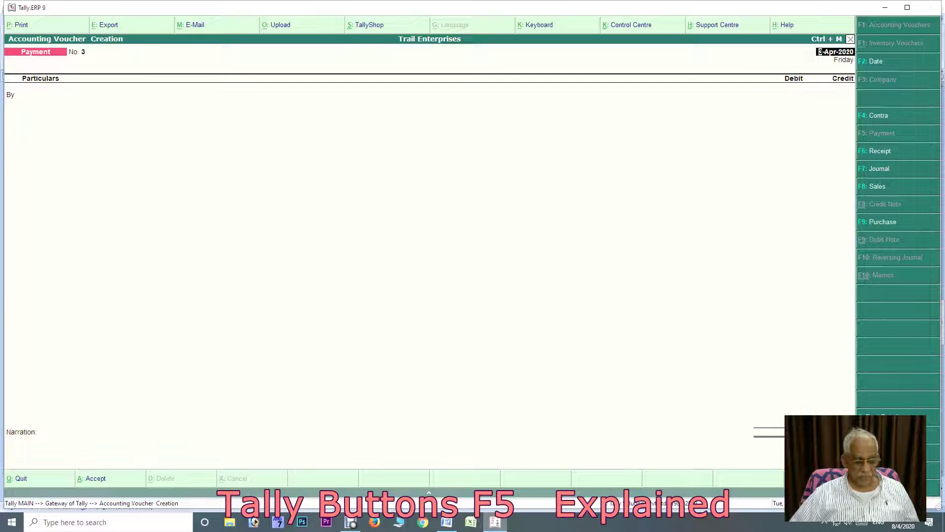
key(F2)
text(4)
key(Return)
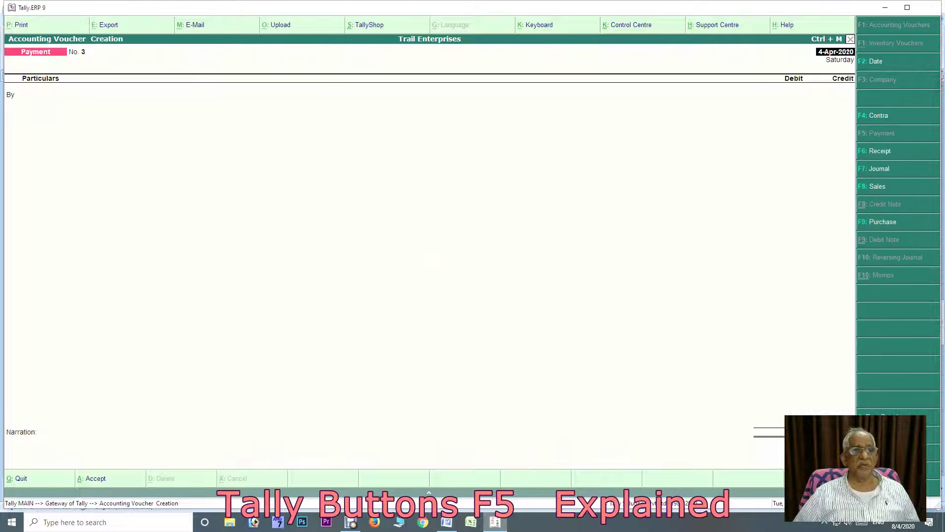
Create a ledger named Stationery A/c under Expenses (Indirect) and use it as the voucher's debit account.
key(alt+c)
text(Stationery a)
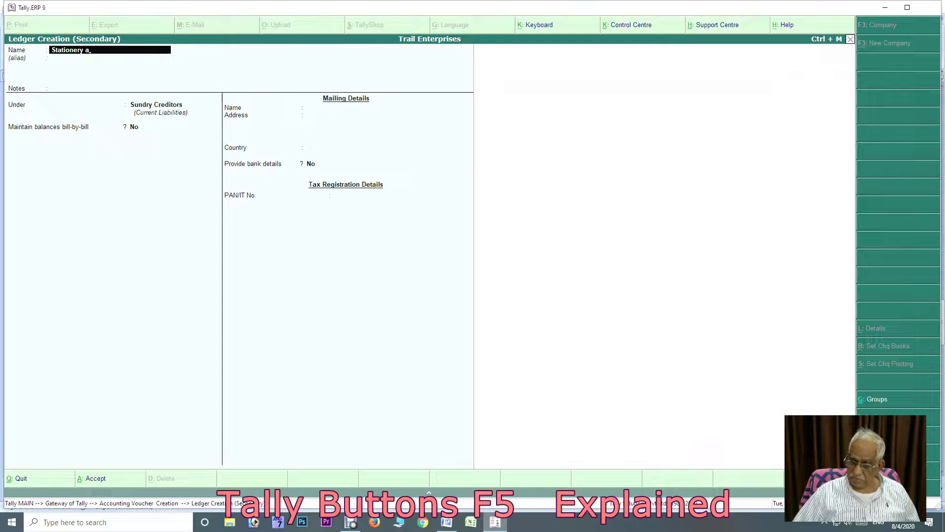
text(/c)
key(Return)
key(Return)
key(Return)
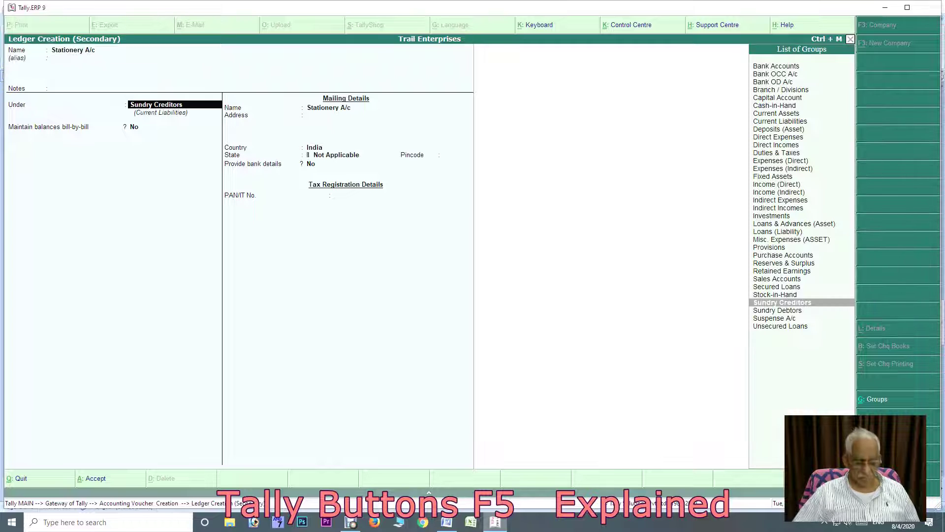
text(Exp)
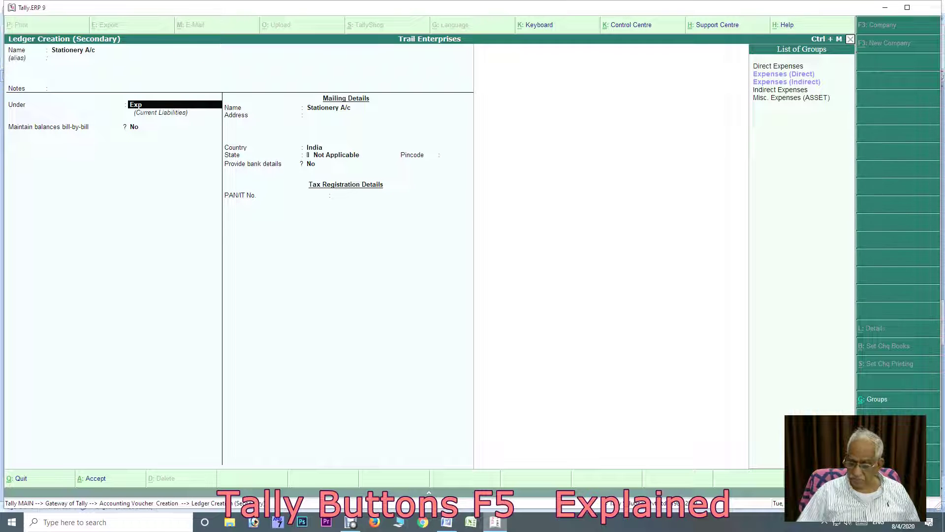
key(Down)
key(Down)
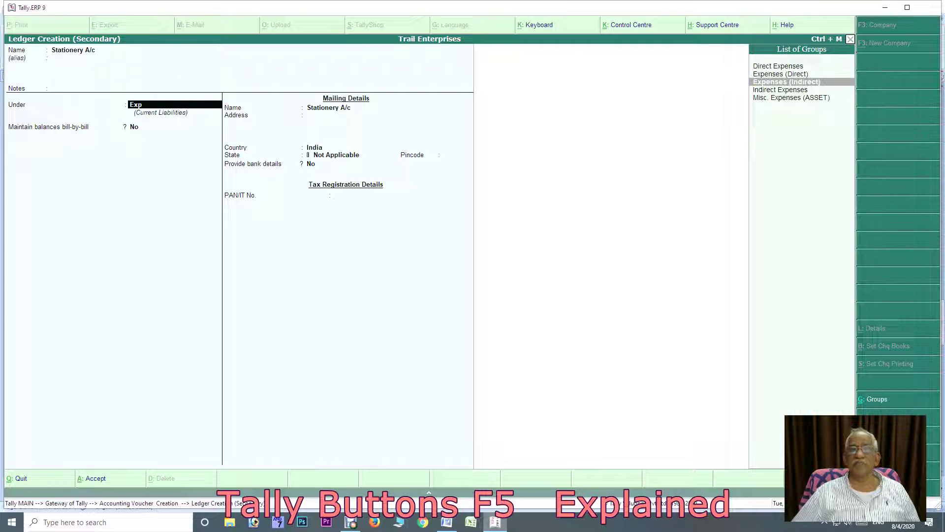
key(Return)
key(ctrl+a)
key(Return)
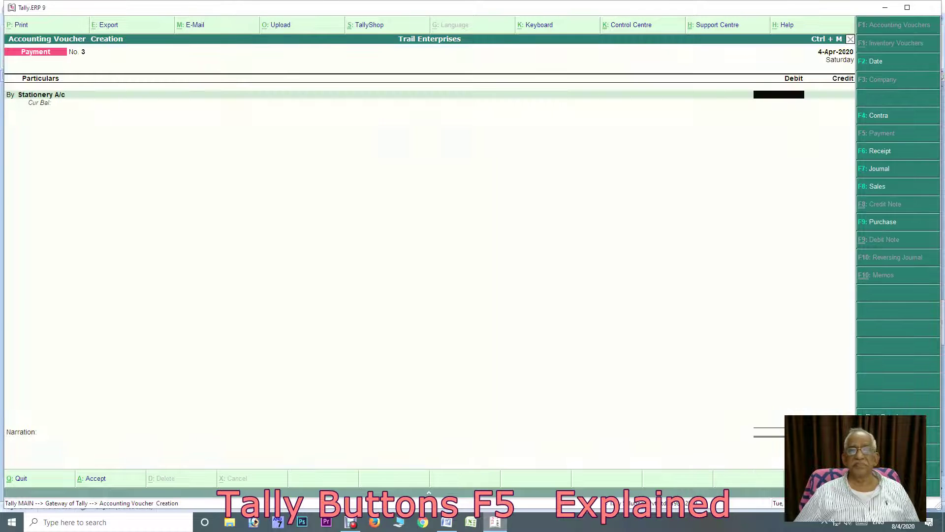
Debit 1,250 to Stationery A/c and credit the same amount to Cash.
text(1,250)
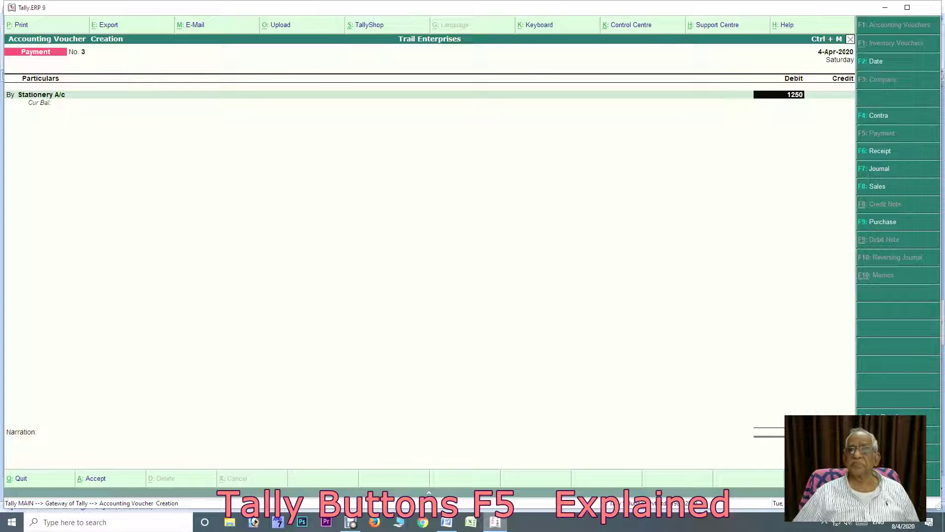
key(Return)
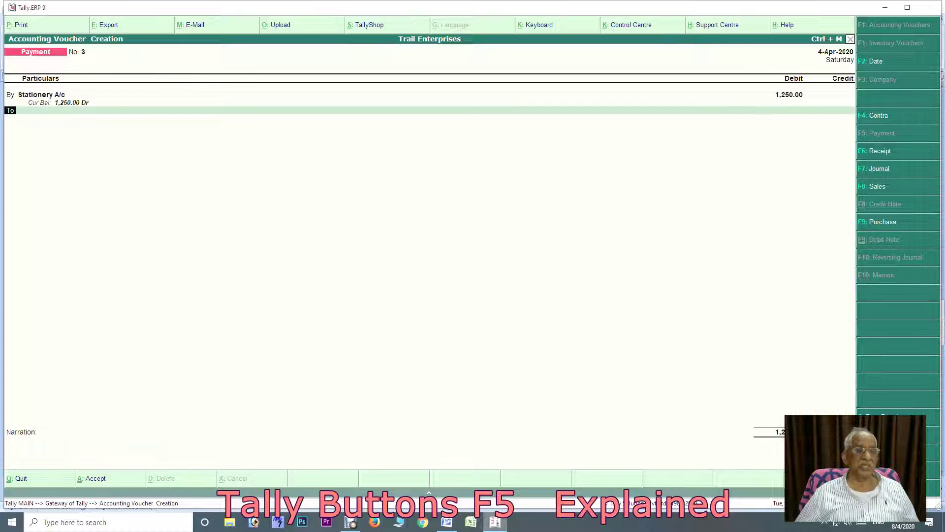
key(Return)
text(cash)
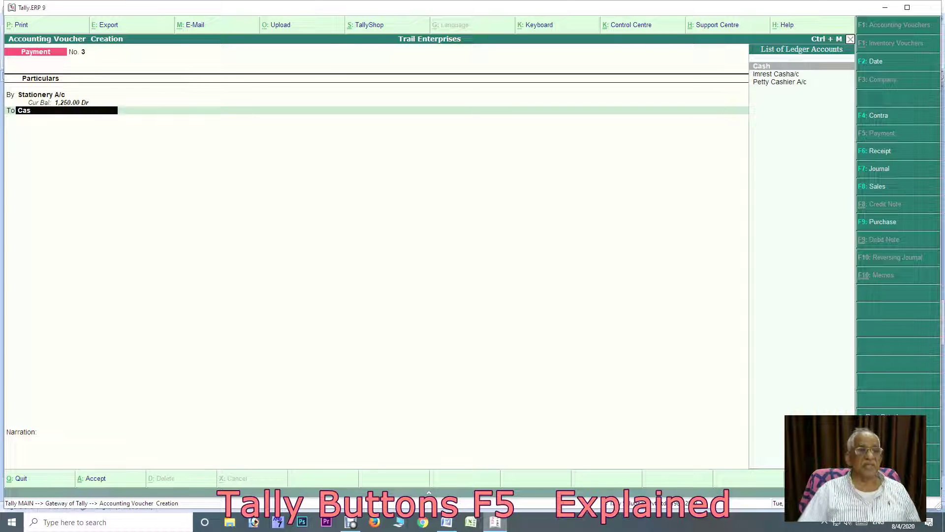
key(Return)
key(Return)
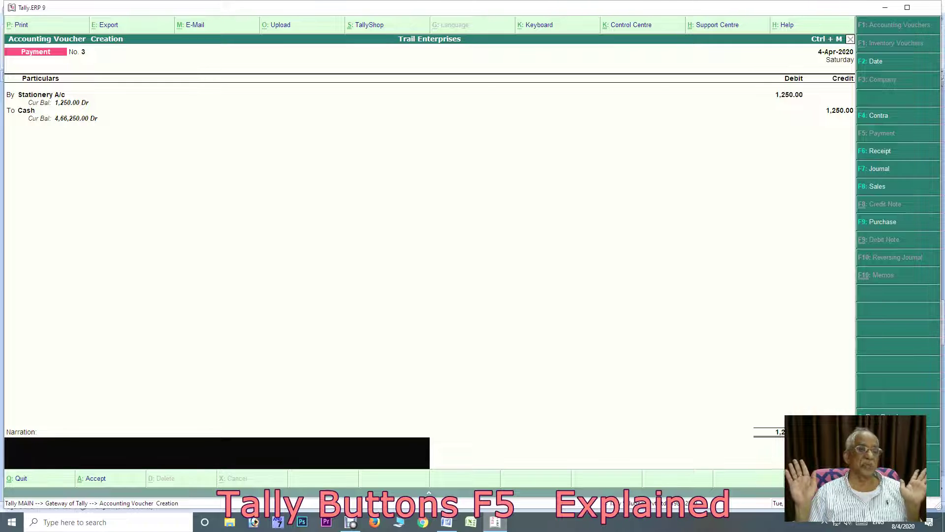
Enter the narration "stationery" and save the payment voucher.
text(tationer)
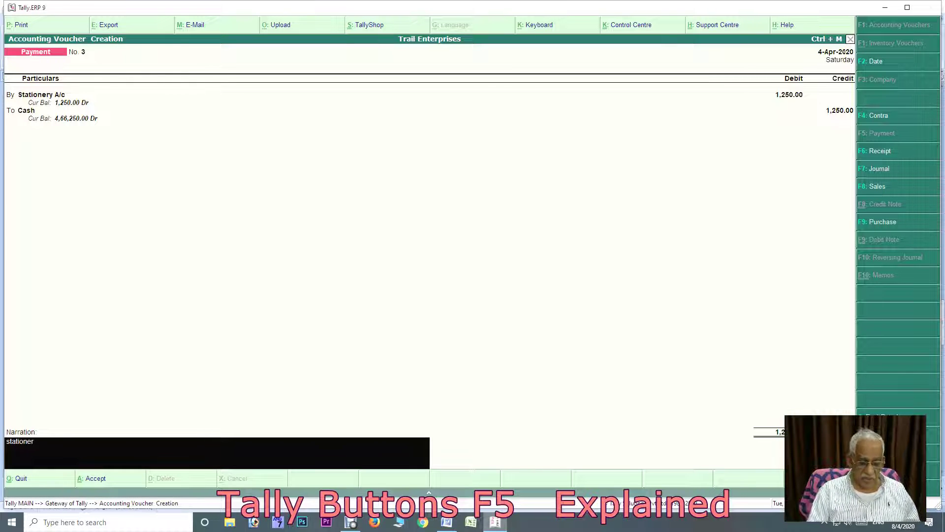
text(y)
key(Return)
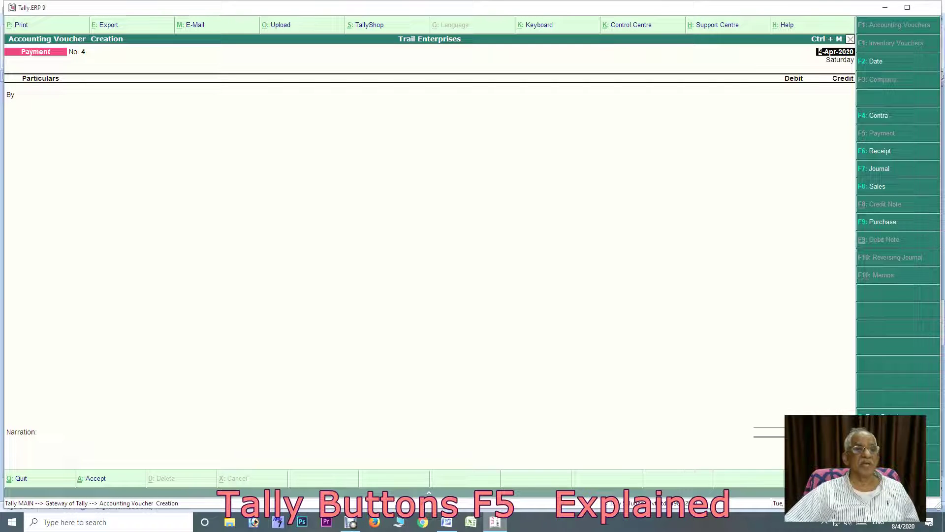
Check the cash goods purchase in the Word payment list, return to Tally and set the voucher date to 5-Apr-2020.
click(447, 522)
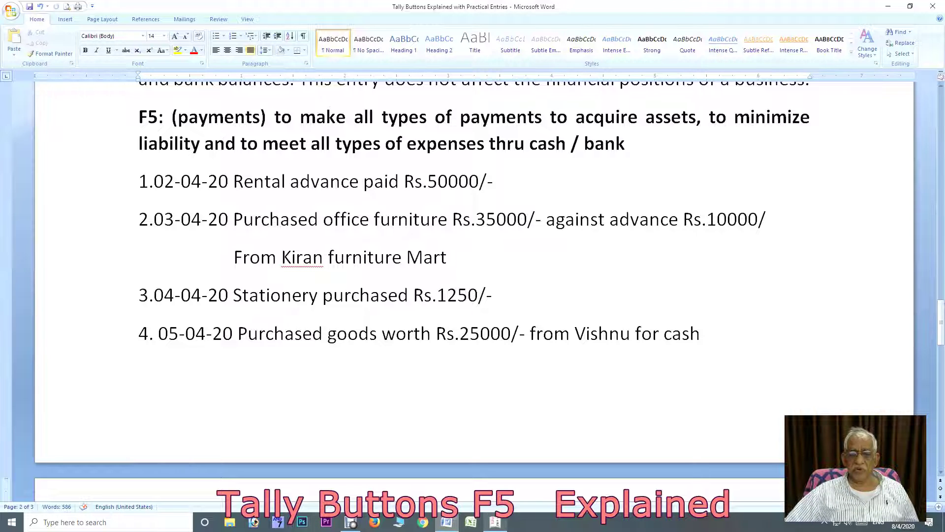
key(alt+Tab)
key(F2)
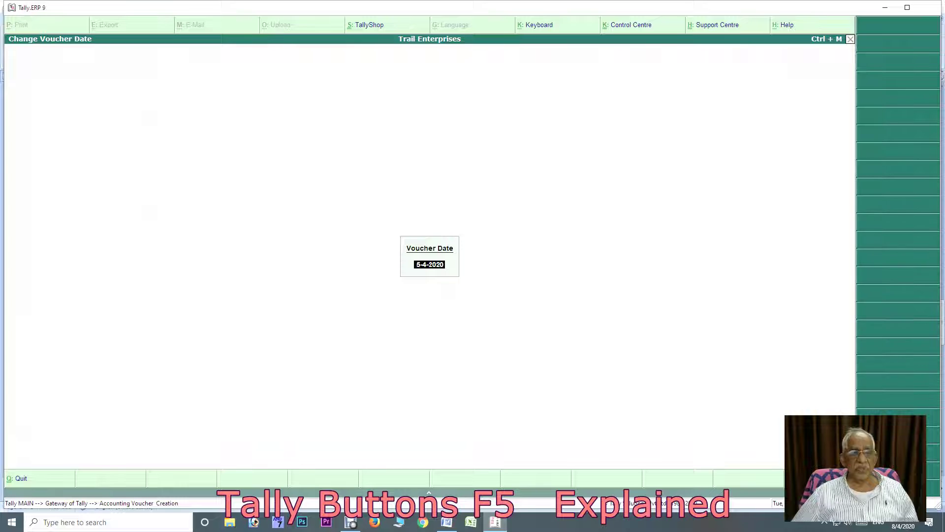
key(Return)
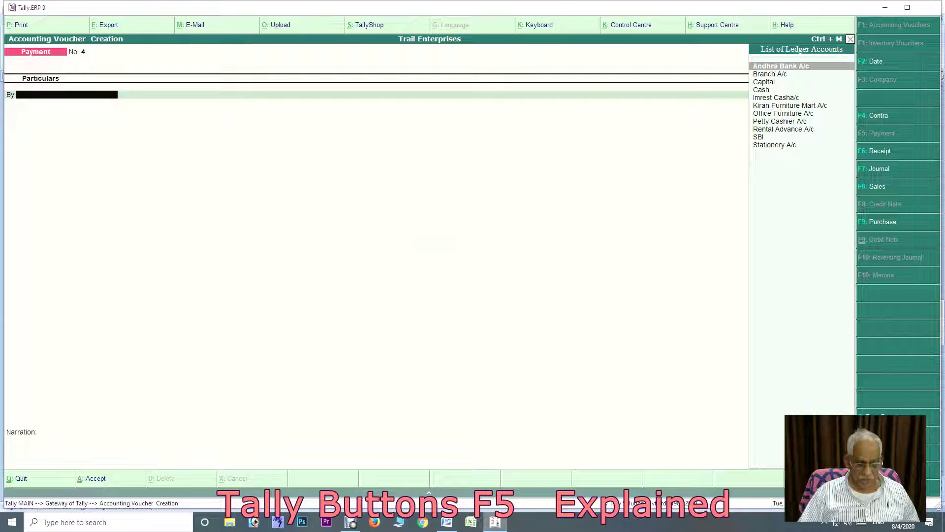
Create a ledger named Purchases A/c under Purchase Accounts and use it as the voucher's debit account.
key(alt+c)
text(P)
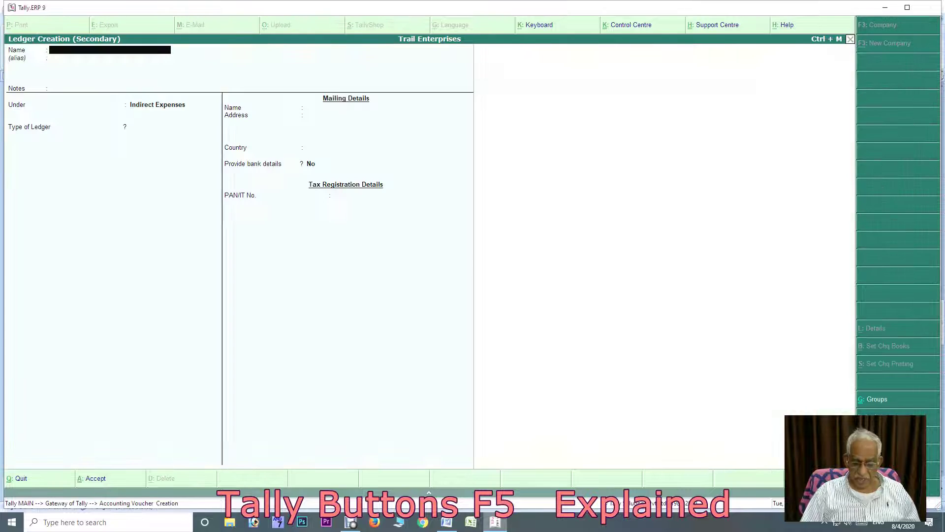
text(urchase)
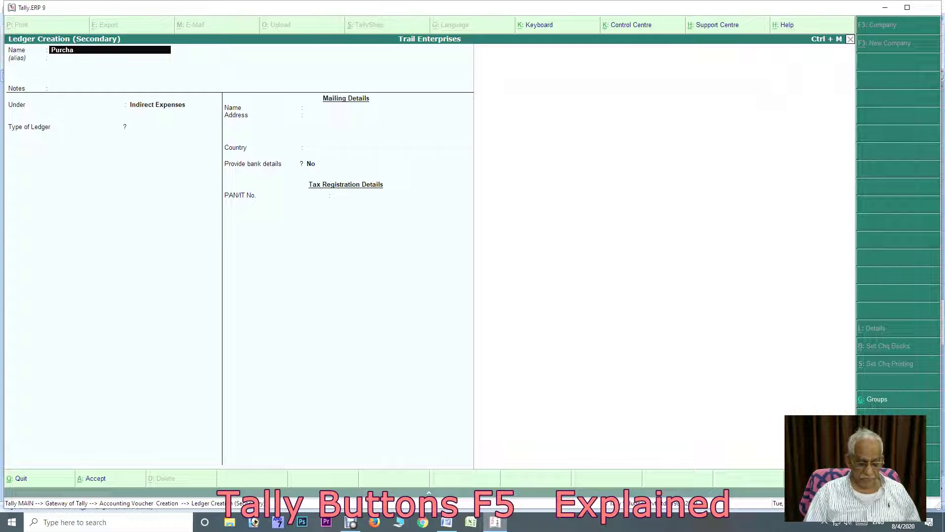
text(A/c)
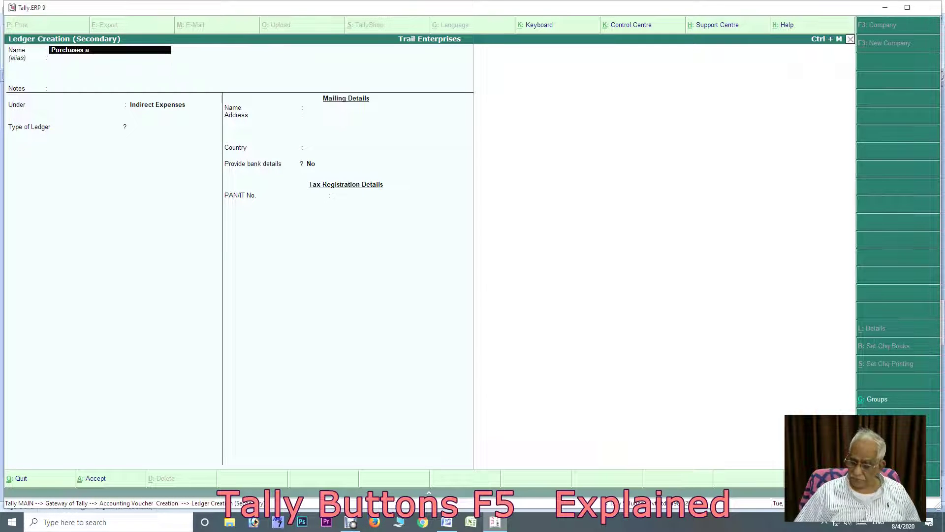
key(Return)
key(Return)
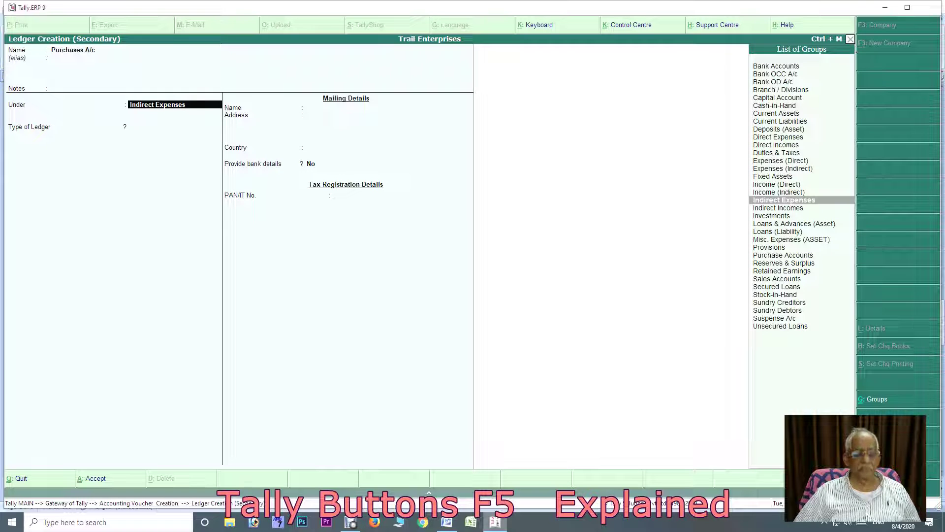
text(Pur)
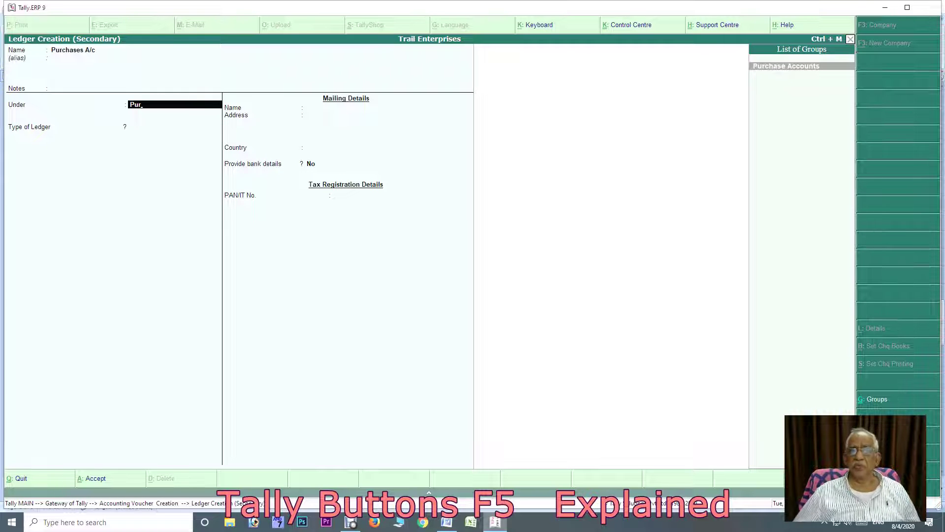
key(Return)
key(ctrl+a)
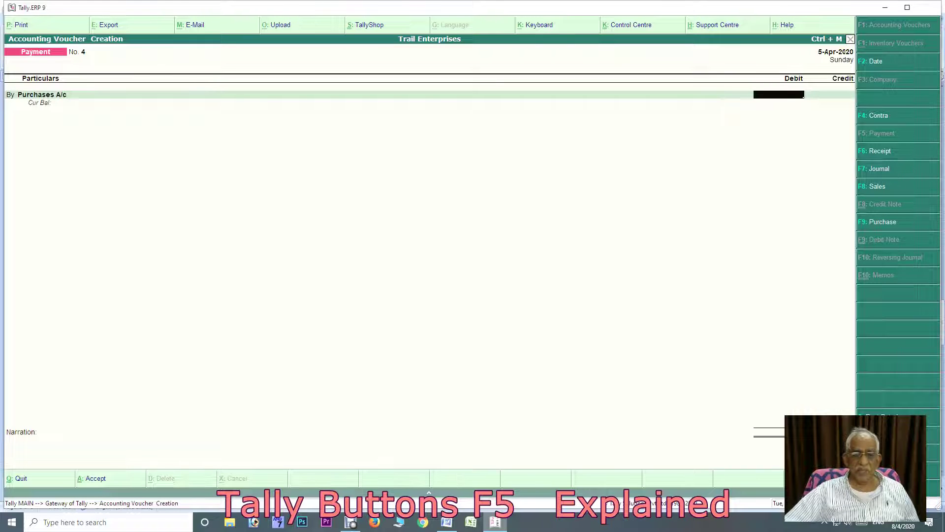
Check the goods' value in the Word payment list, return to Tally and debit 25,000 to Purchases A/c.
click(446, 522)
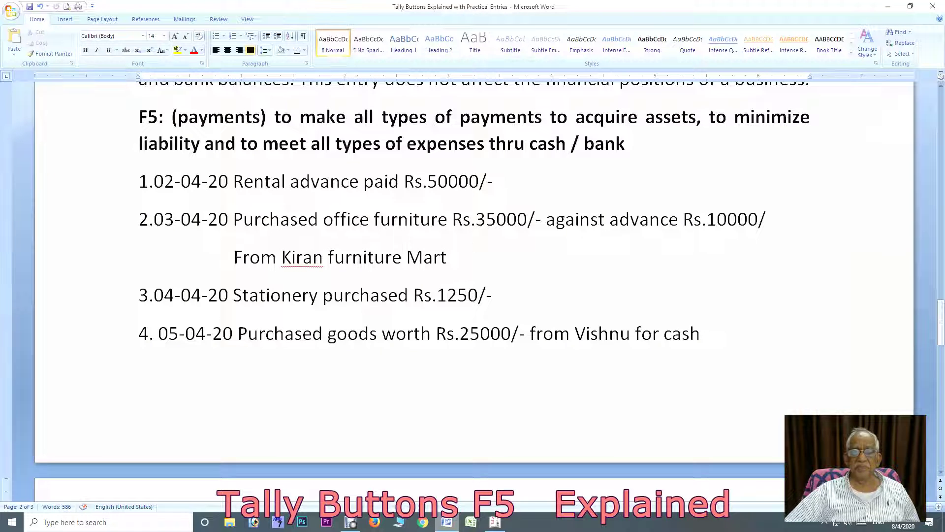
click(487, 524)
text(25000)
key(Return)
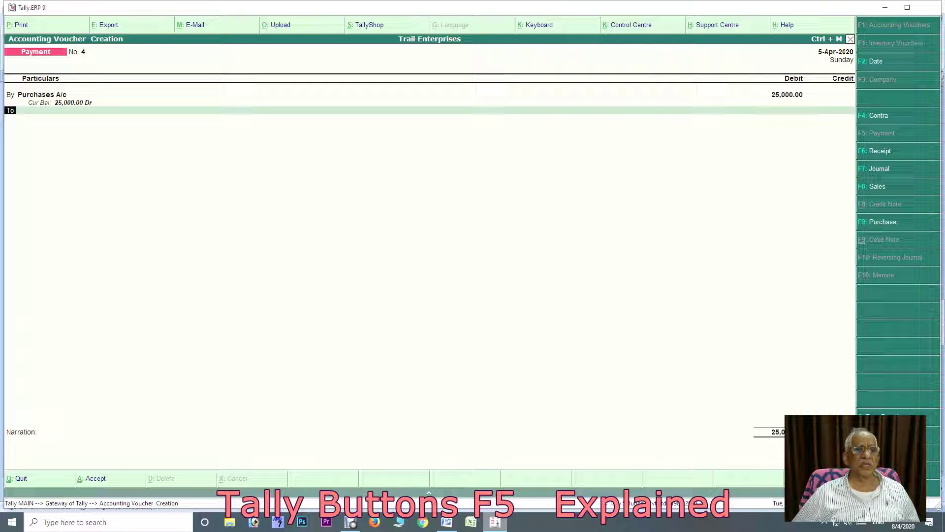
Credit the 25,000 to Cash, enter a narration naming the supplier and save the voucher.
key(Return)
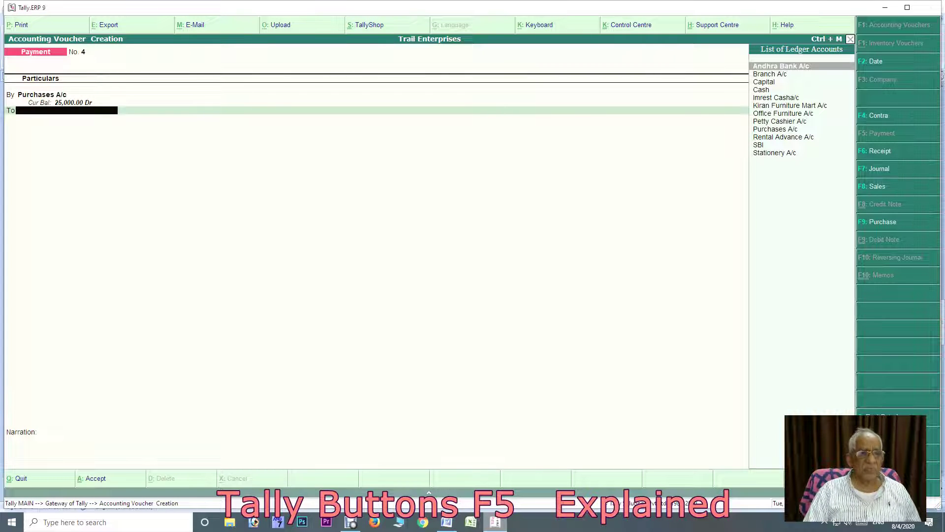
text(cash)
key(Return)
key(Return)
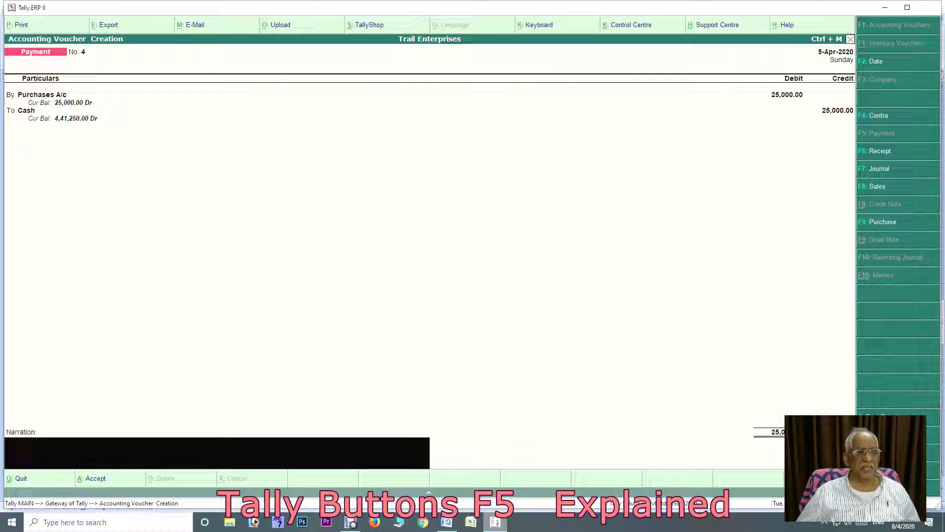
text(Fr)
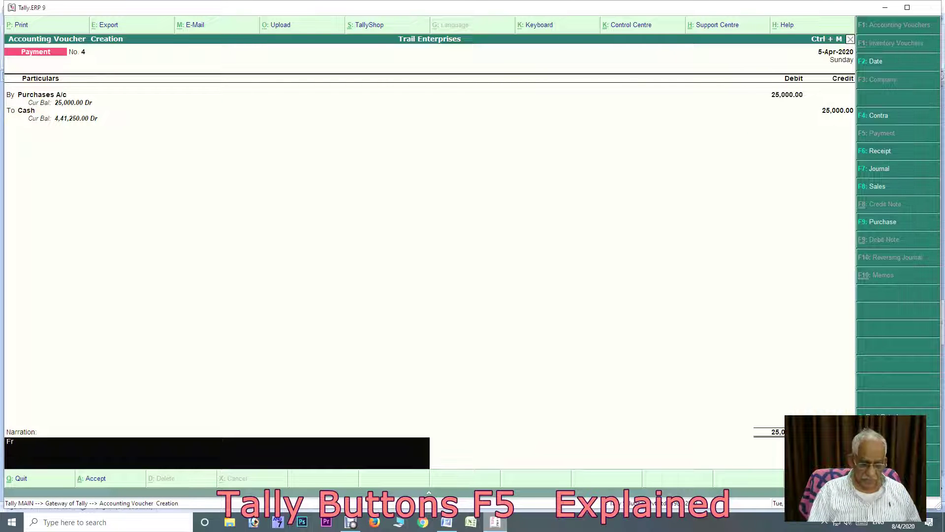
text(m vishnu)
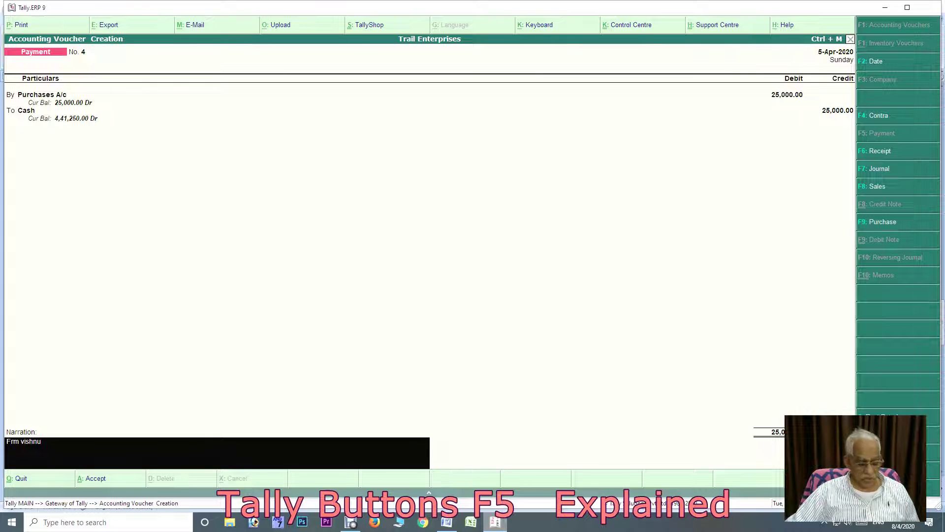
key(ctrl+a)
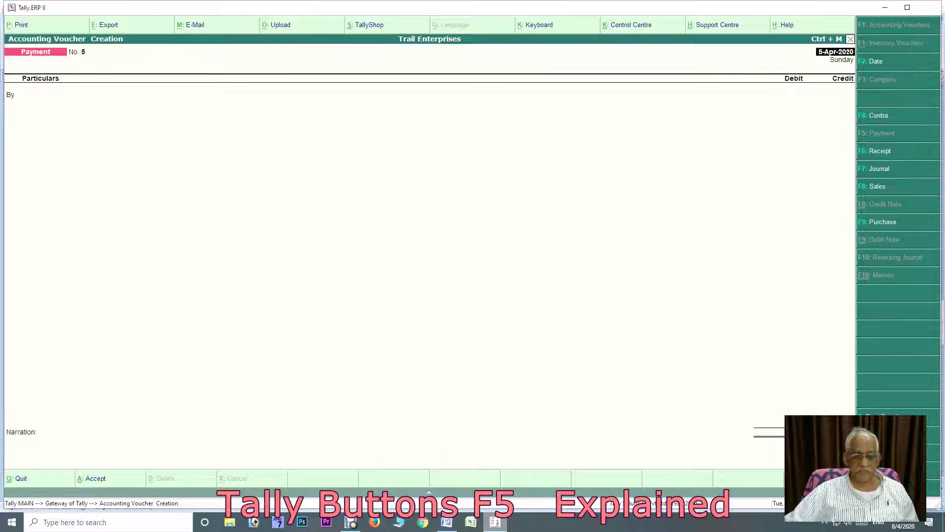
Look up the fifth transaction in the Word payment list, return to Tally and set the voucher date to 6-Apr-2020.
click(446, 521)
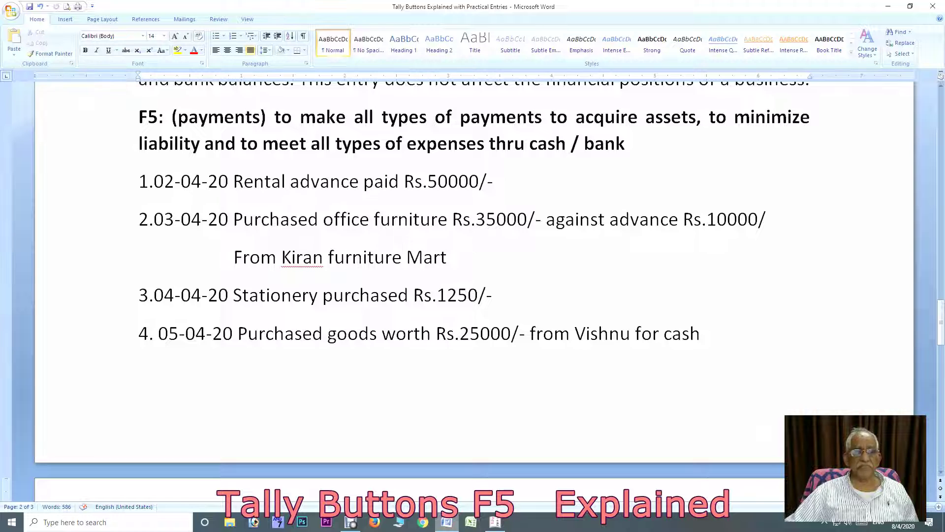
scroll(473, 295, down, 5)
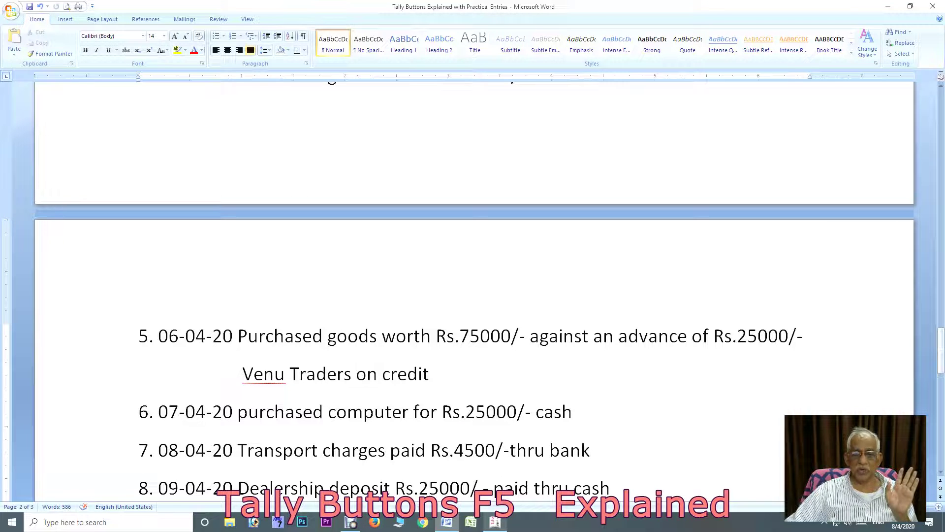
key(alt+Tab)
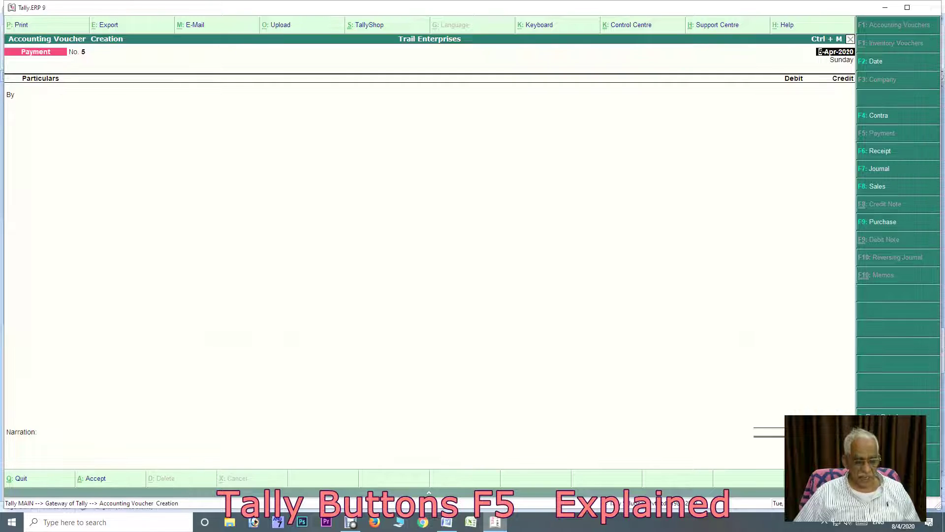
key(F2)
text(6)
key(Return)
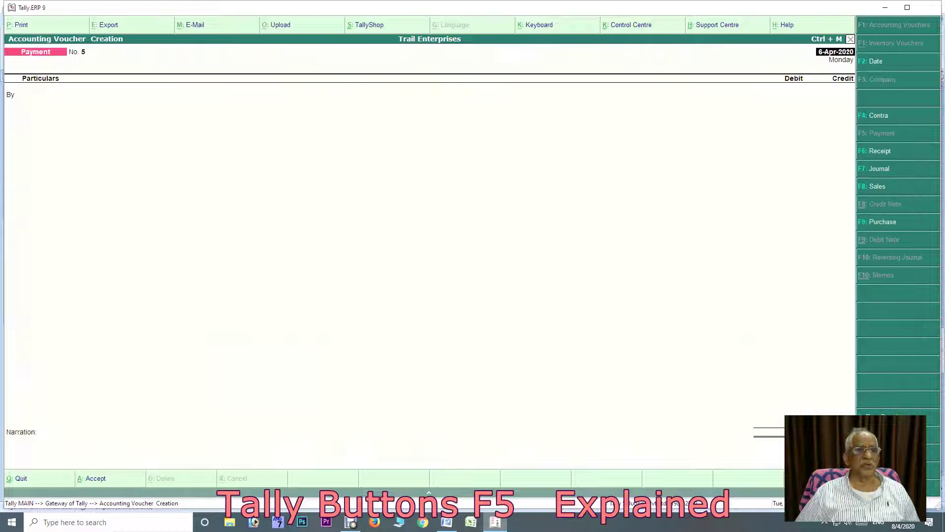
Choose Purchases A/c as the debit account, check the goods' value in the Word list and debit 75,000.
text(Pu)
key(Return)
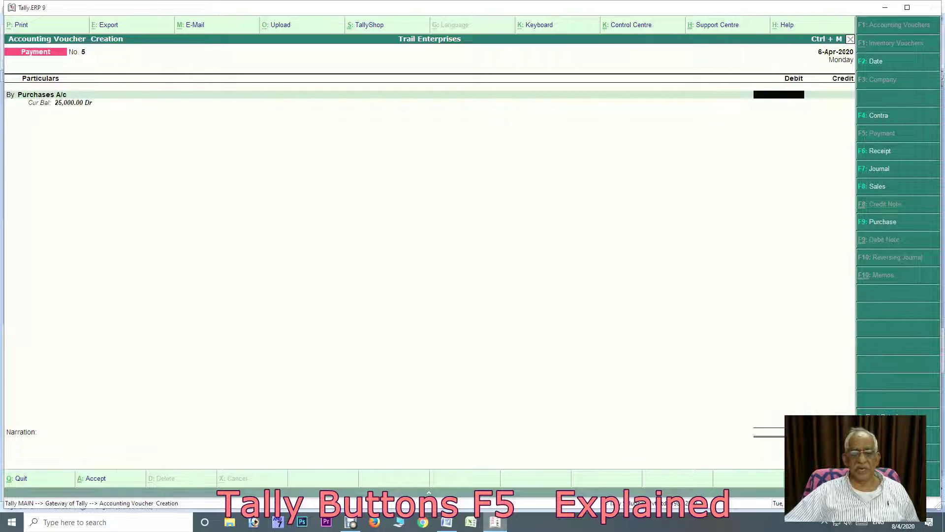
key(alt+Tab)
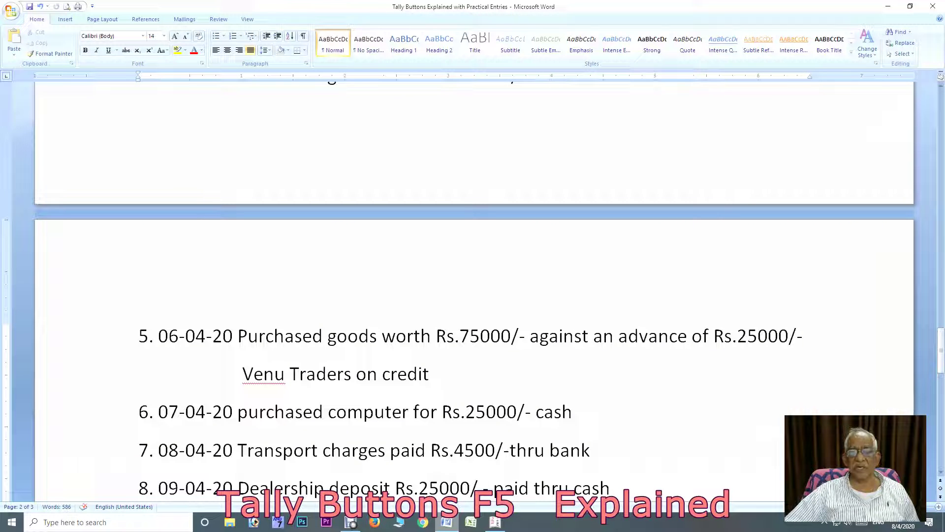
key(alt+Tab)
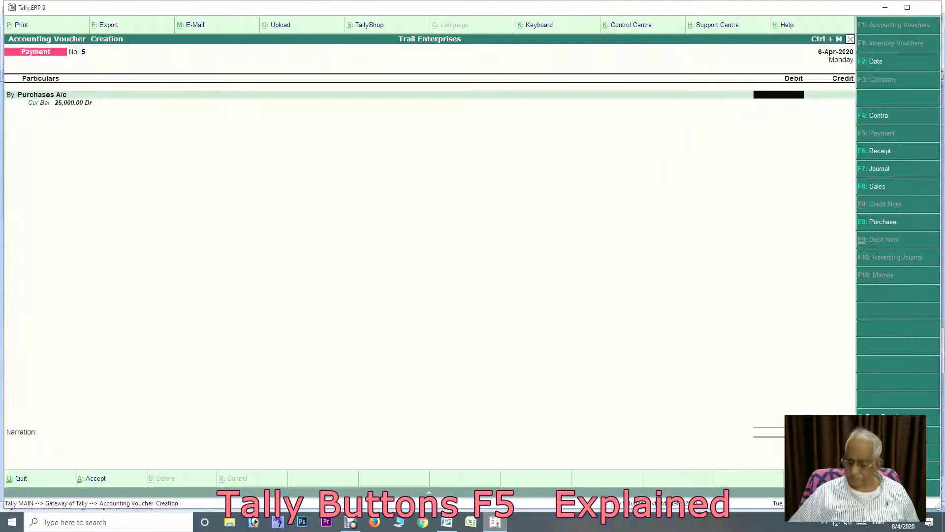
text(75000)
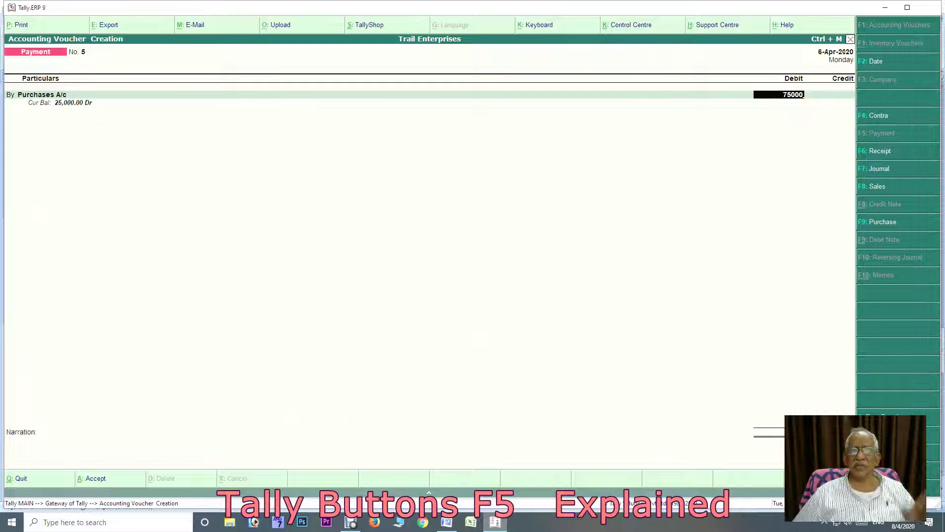
key(Return)
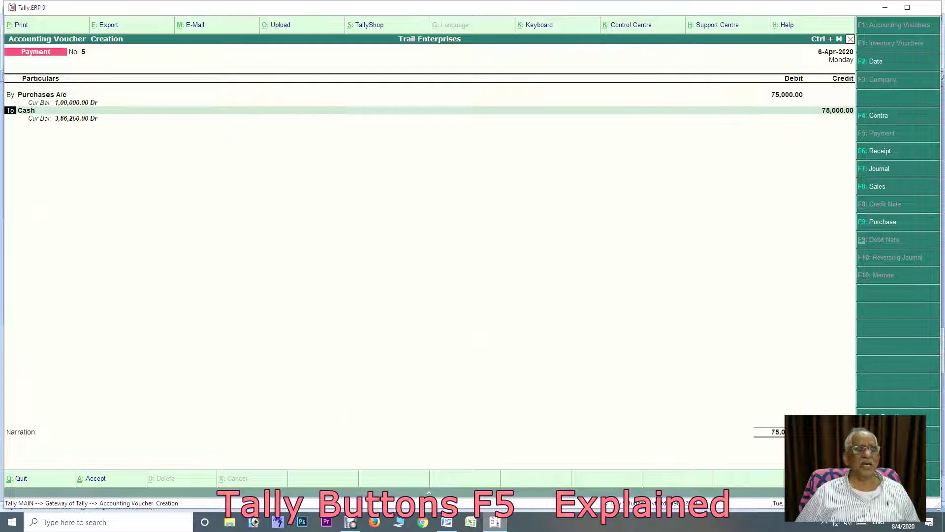
Check the advance amount in the Word payment list, return to Tally and set the Cash credit to 25,000.
key(Return)
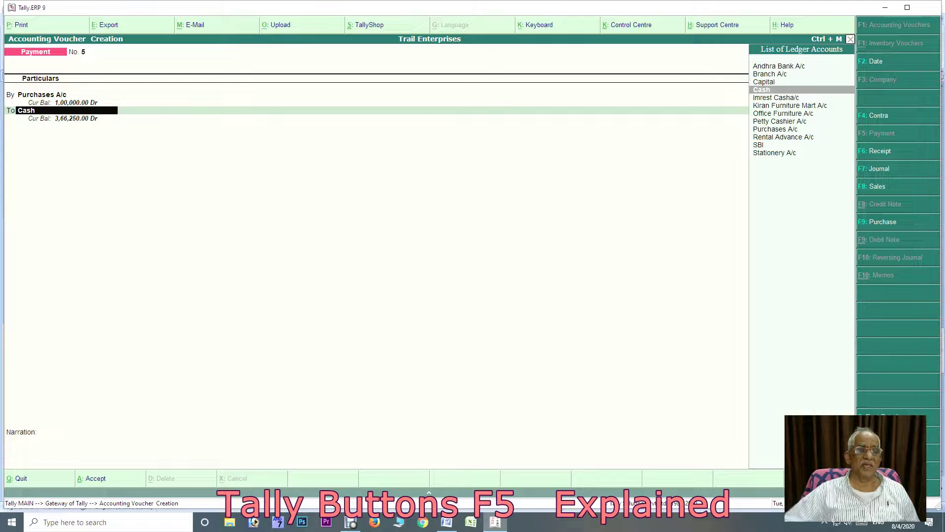
key(alt+Tab)
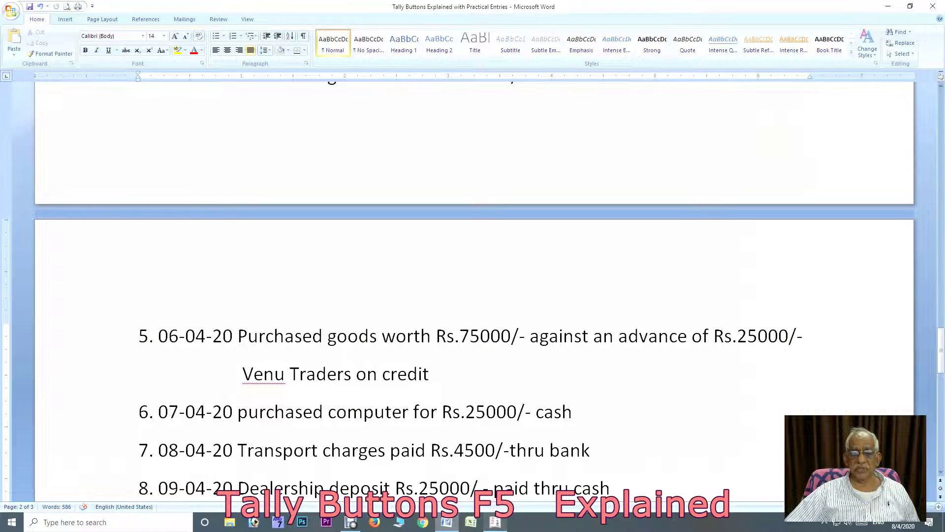
key(alt+Tab)
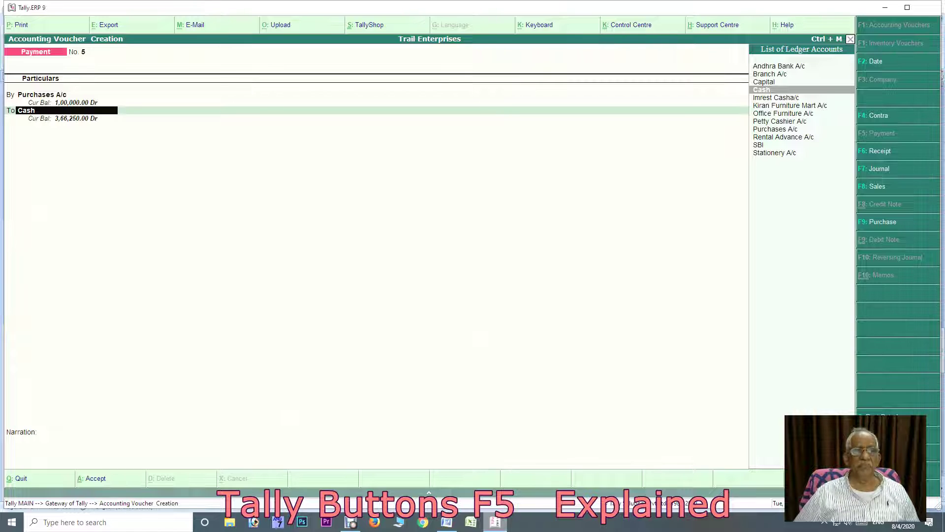
key(Return)
text(250000.00)
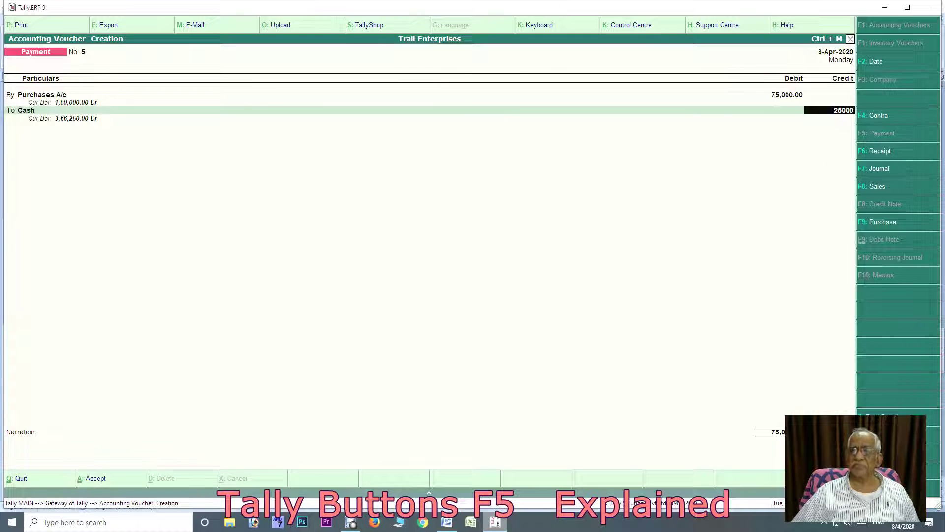
key(Return)
key(Return)
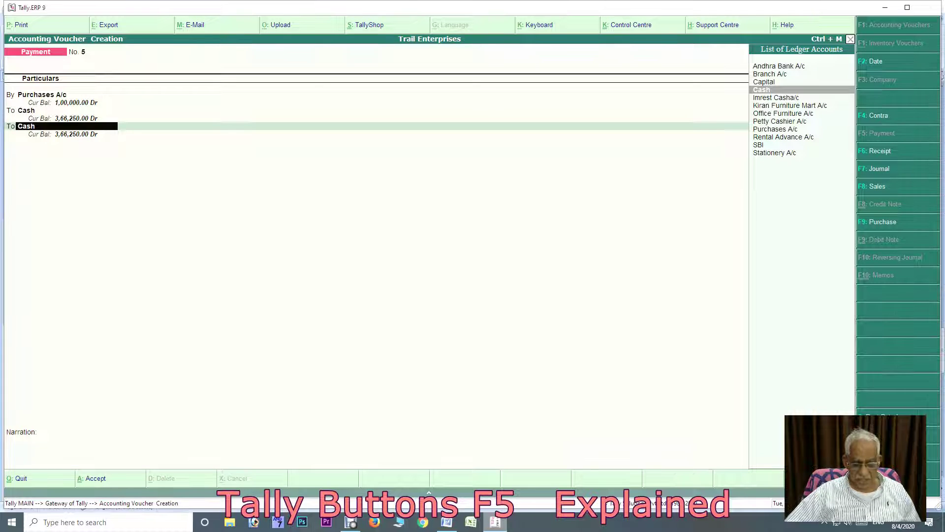
Create a Venu Traders A/c ledger under Sundry Creditors for the voucher's second credit line.
key(alt+c)
text(Venu)
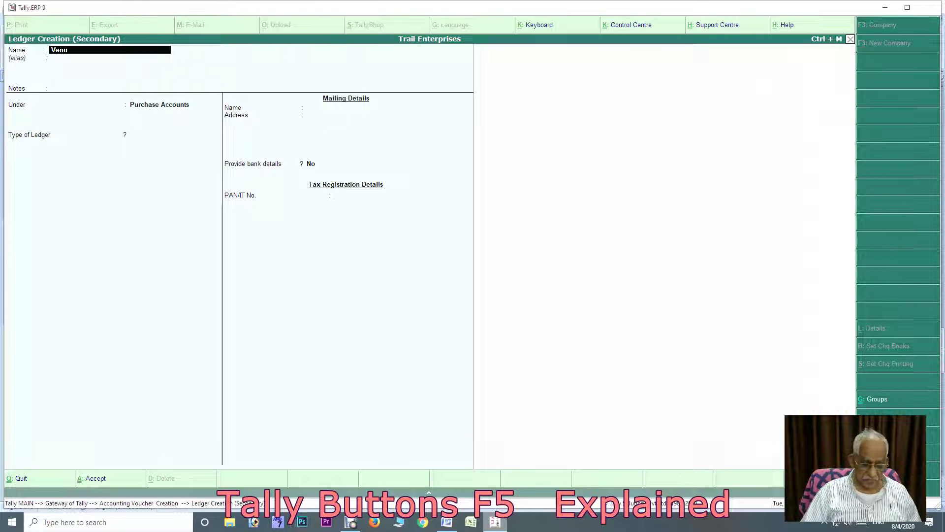
text( Traders A/c)
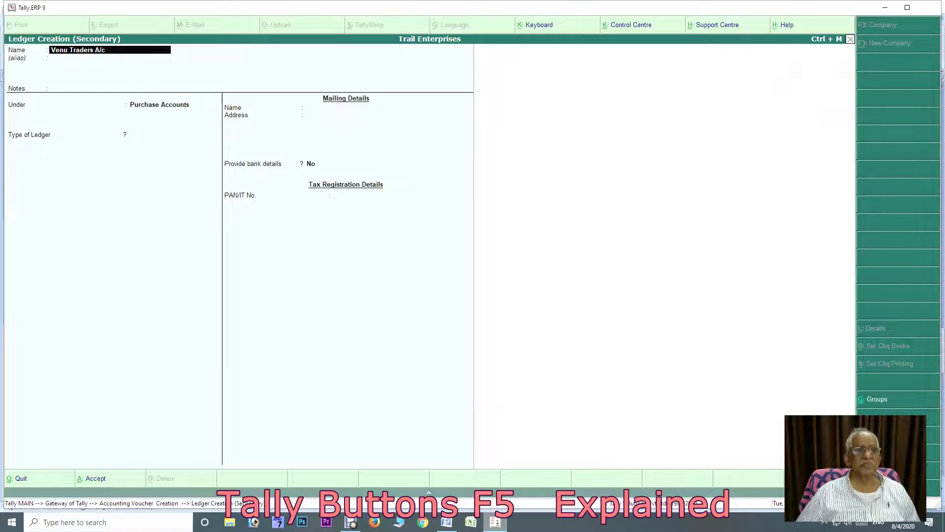
key(Return)
key(Return)
key(Return)
text(Sun)
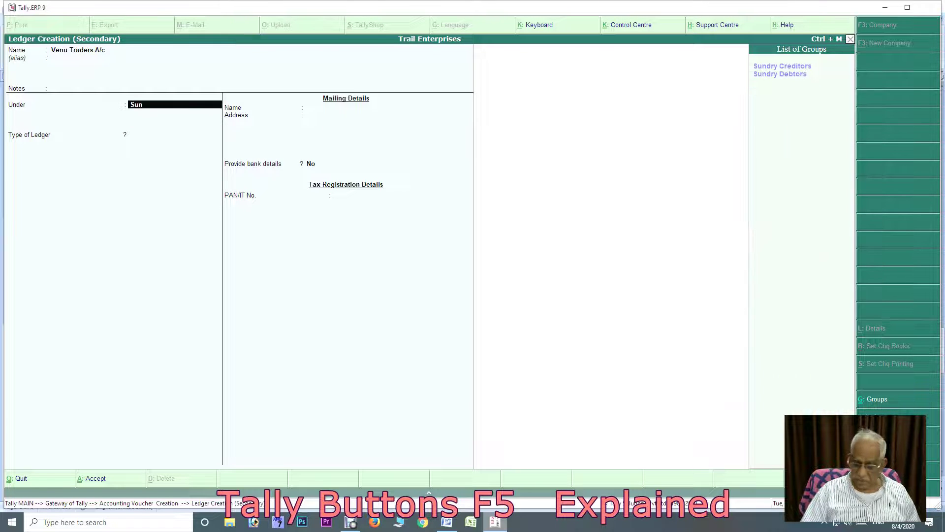
key(Return)
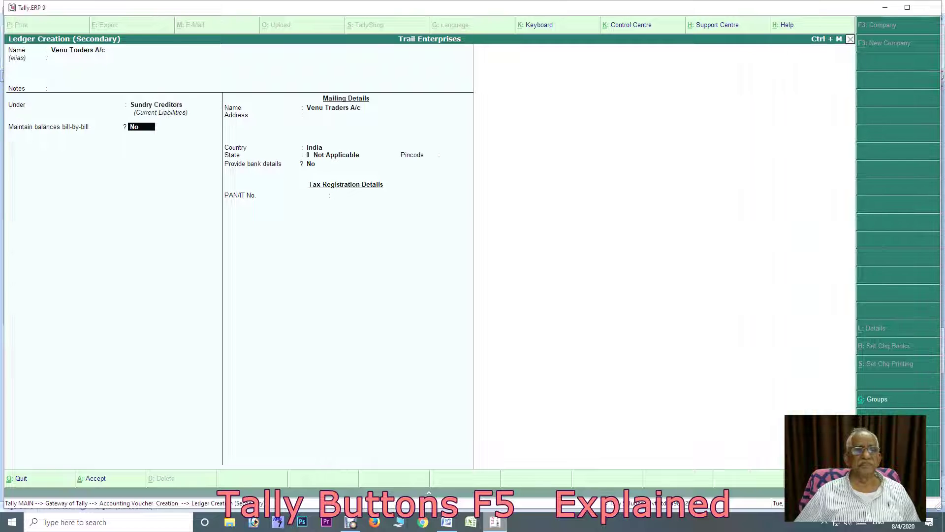
key(ctrl+a)
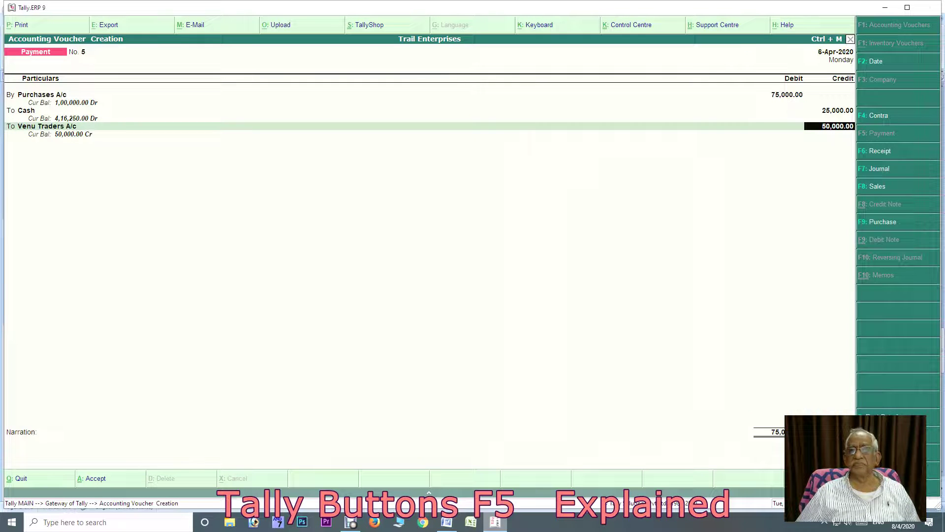
Accept the 50,000 credit to Venu Traders A/c, enter the narration "purchases" and save the voucher.
key(Return)
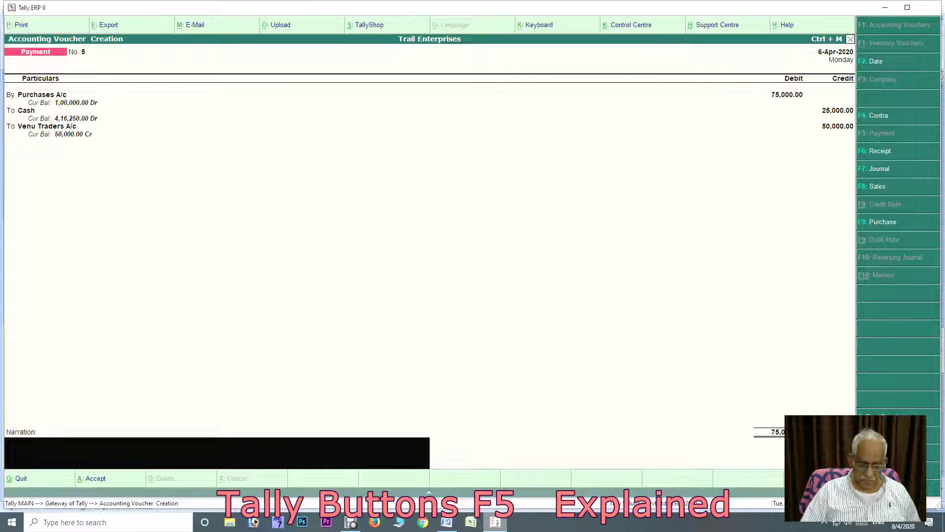
text(purchases)
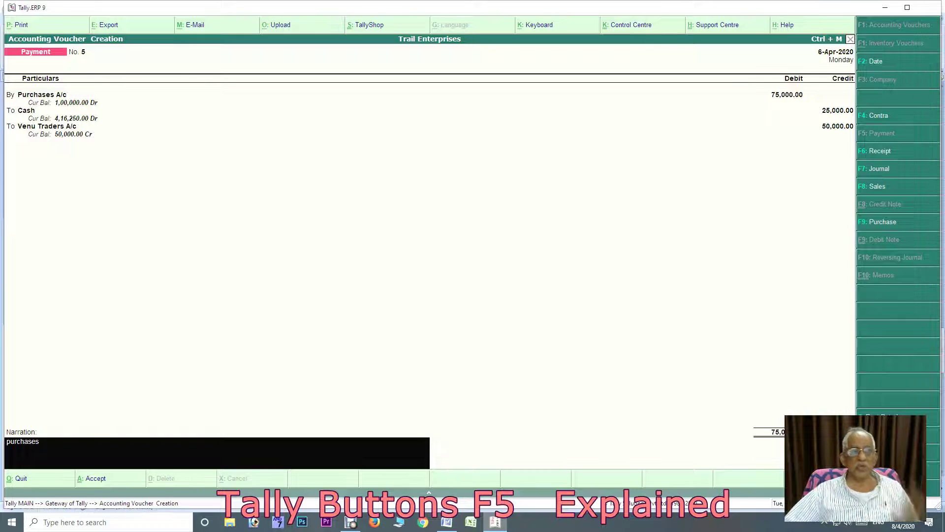
key(ctrl+a)
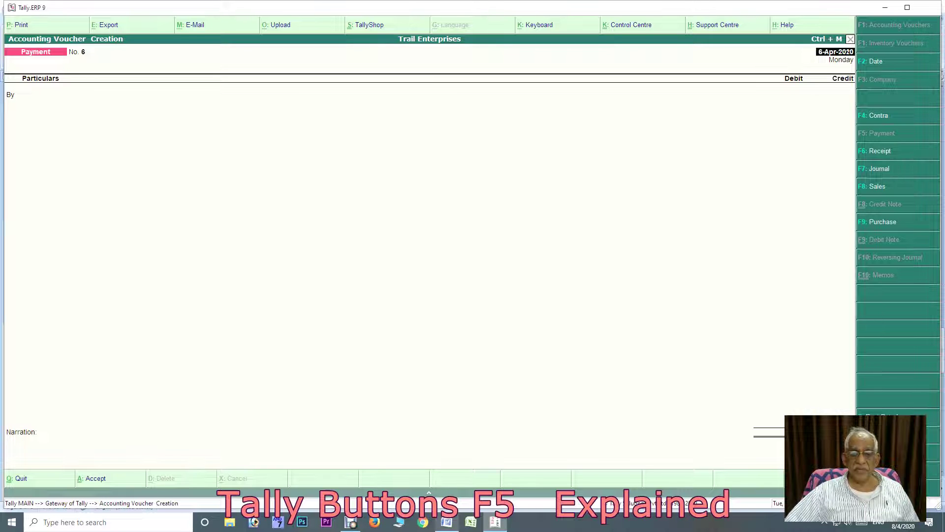
Look up the sixth transaction in the Word payment list, return to Tally and set the voucher date to 7-Apr-2020.
key(alt+Tab)
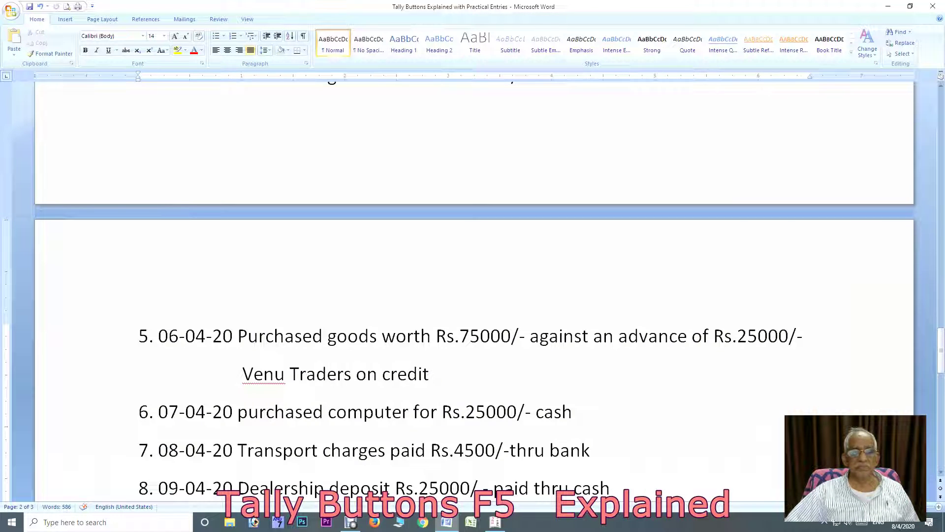
scroll(473, 290, down, 2)
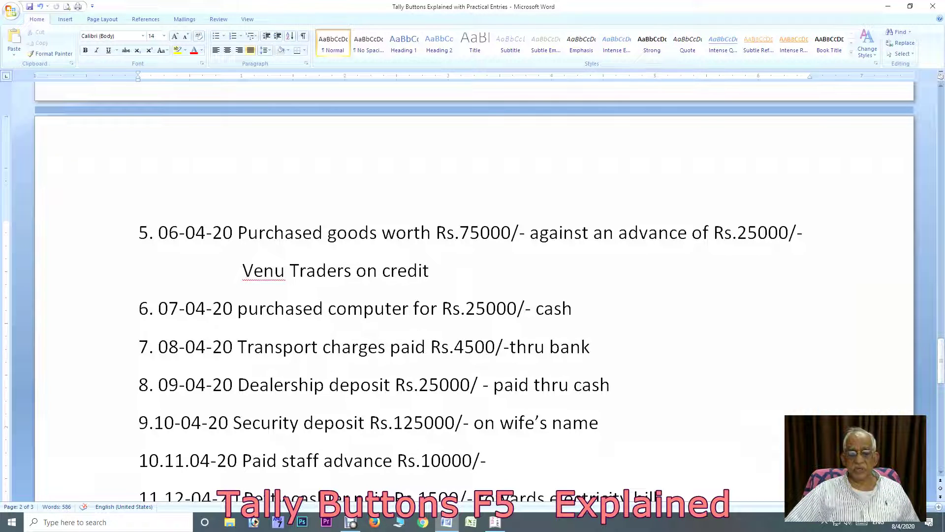
key(alt+Tab)
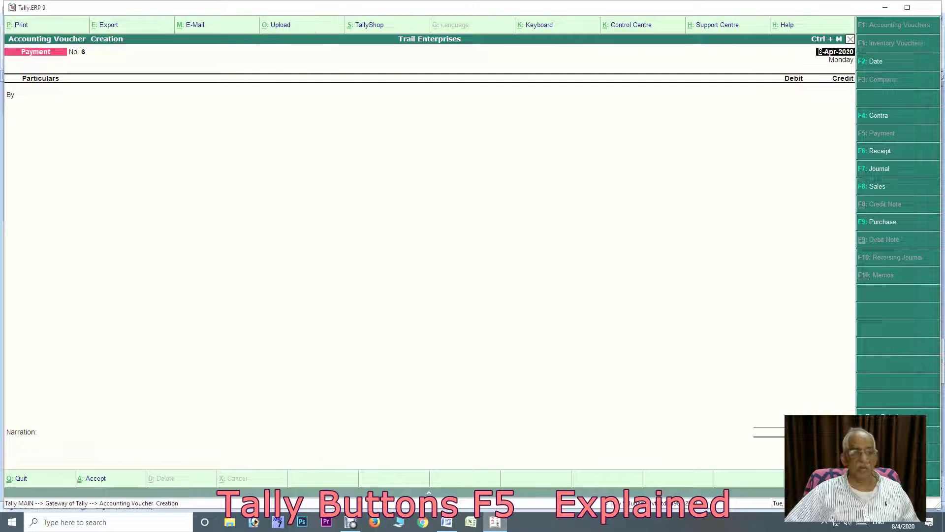
key(F2)
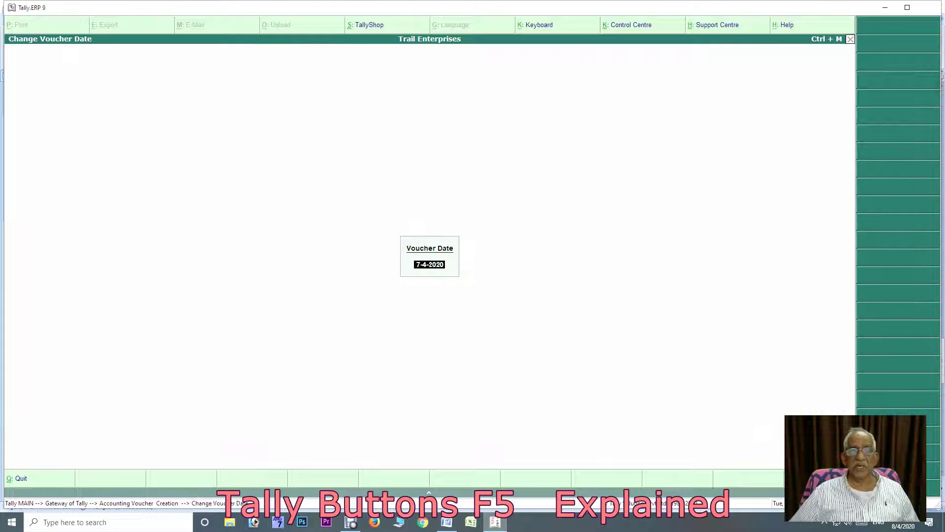
key(Return)
key(Return)
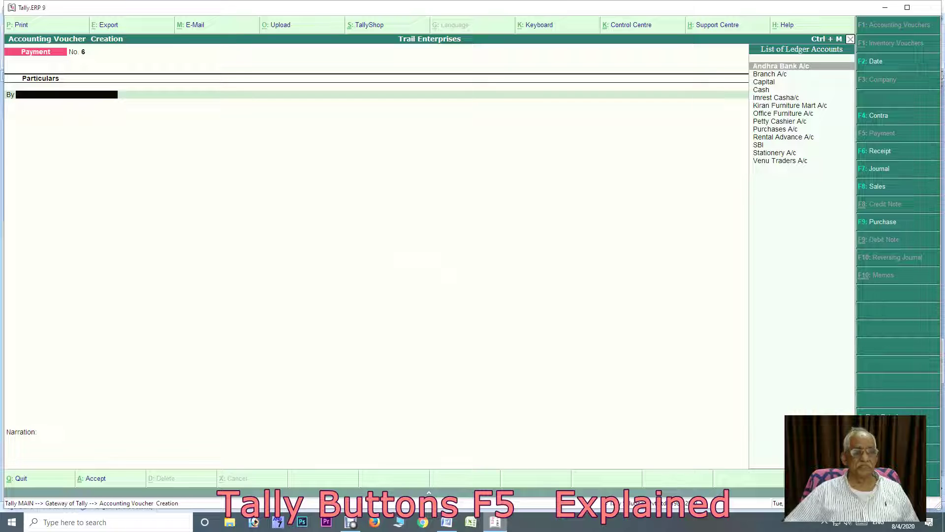
Create a Computer A/c ledger under Fixed Assets as the voucher's debit account.
text(co)
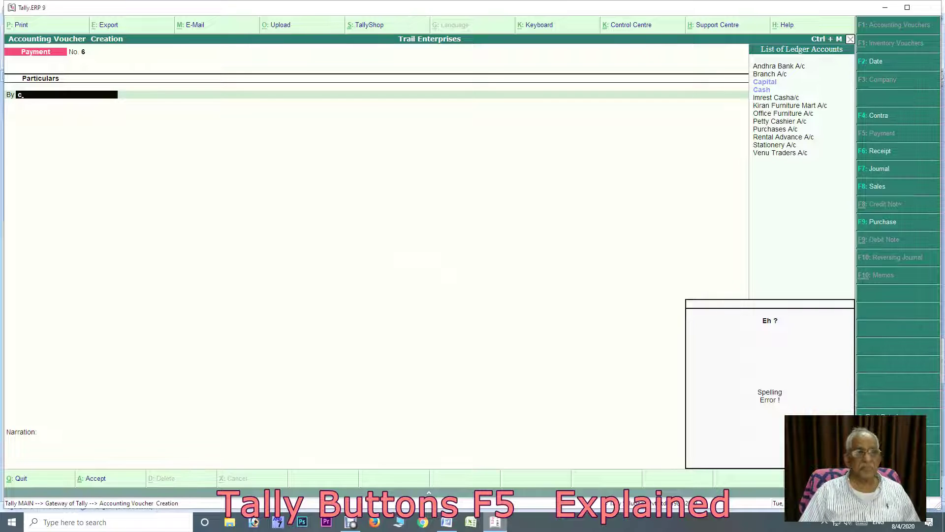
key(alt+c)
text(omputer)
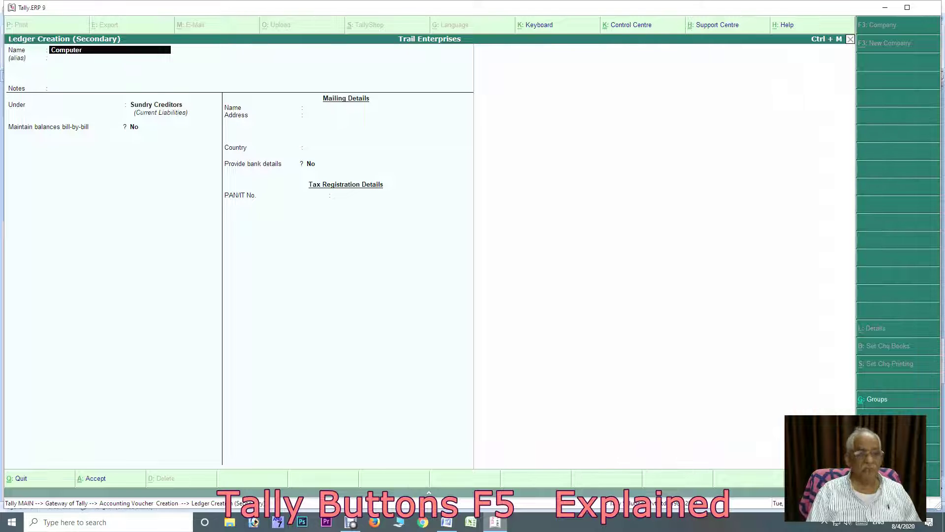
text( a/c)
key(Return)
text(fix)
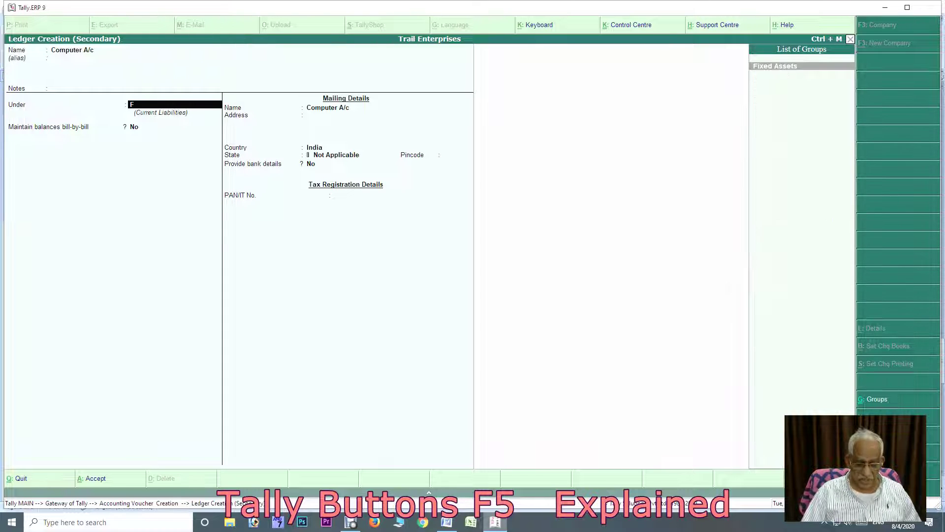
key(Return)
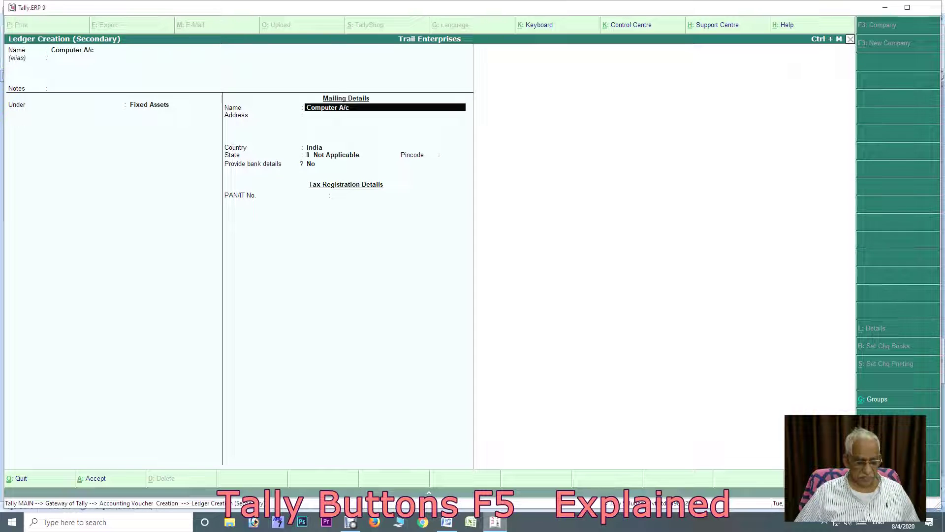
key(ctrl+a)
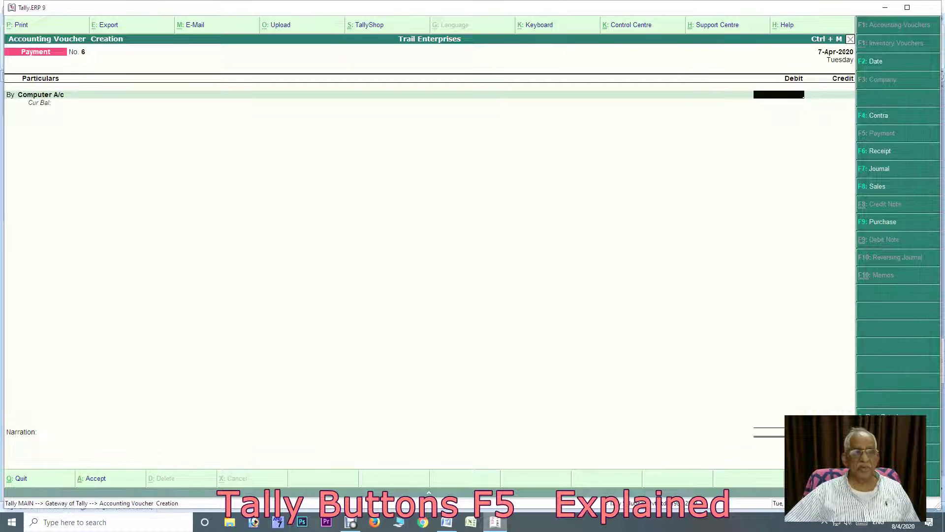
Check the computer's price in the Word payment list, return to Tally and debit 25,000 to Computer A/c.
click(447, 521)
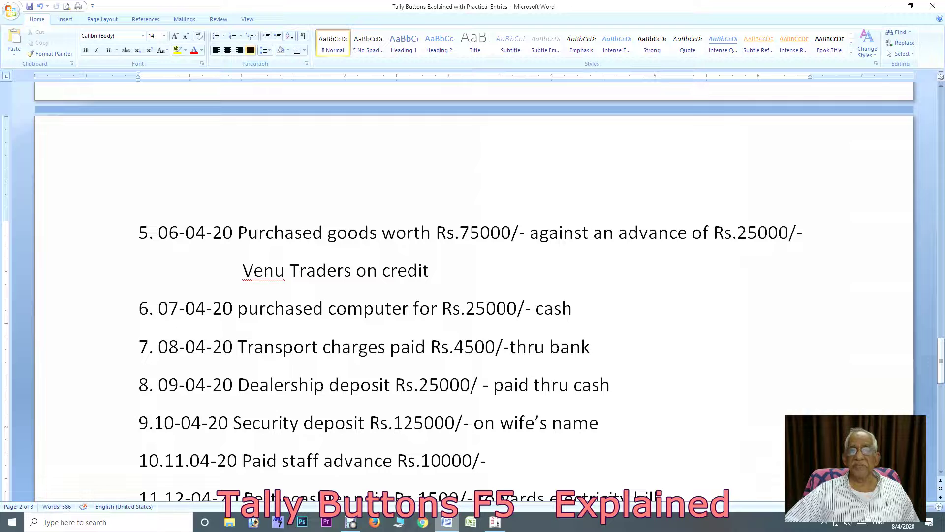
click(495, 521)
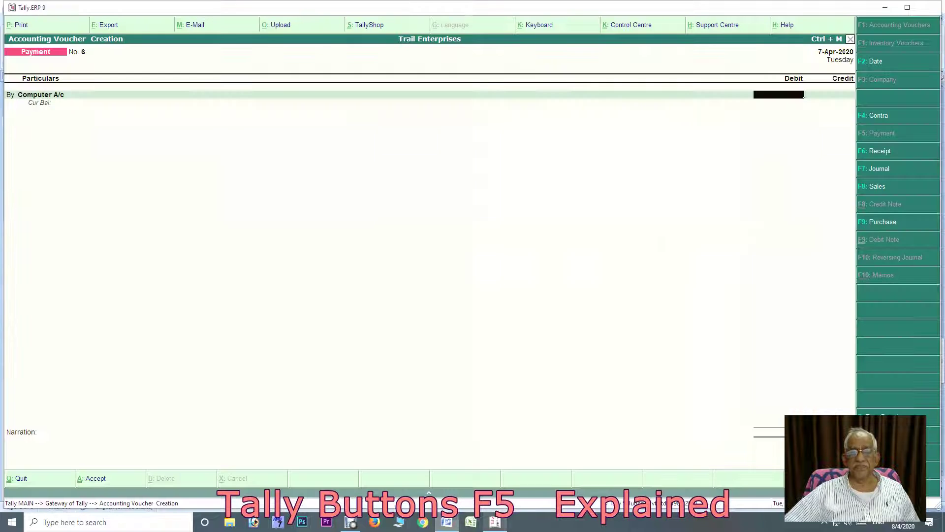
text(25000)
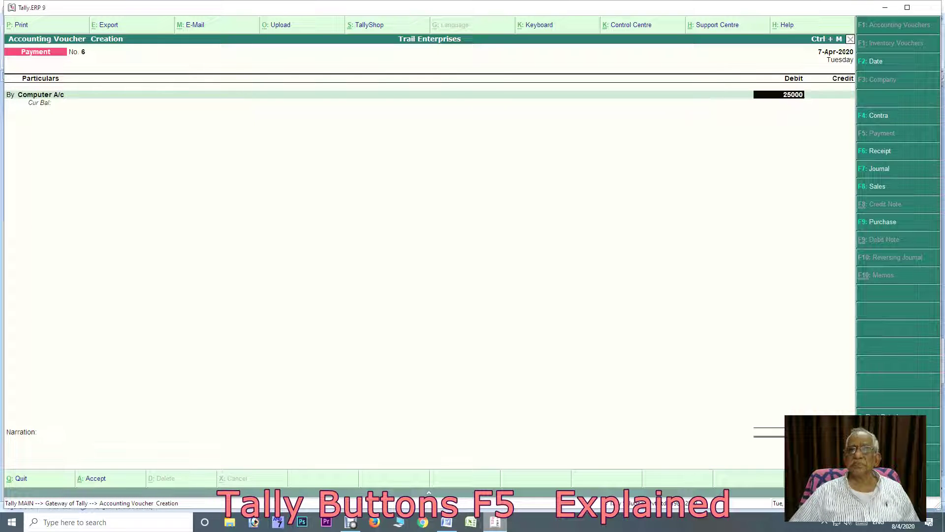
key(Return)
Credit the 25,000 to Cash, enter the narration "computer" and save the voucher.
text(cash)
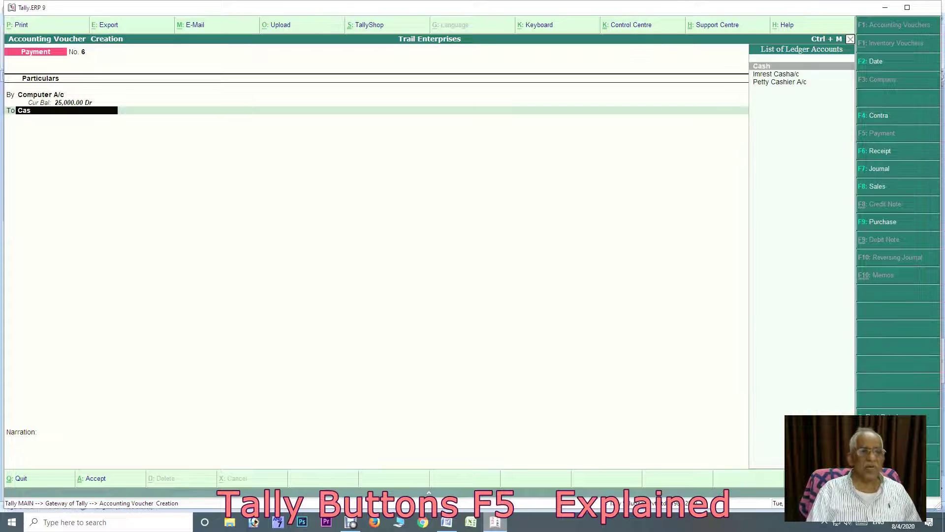
key(Return)
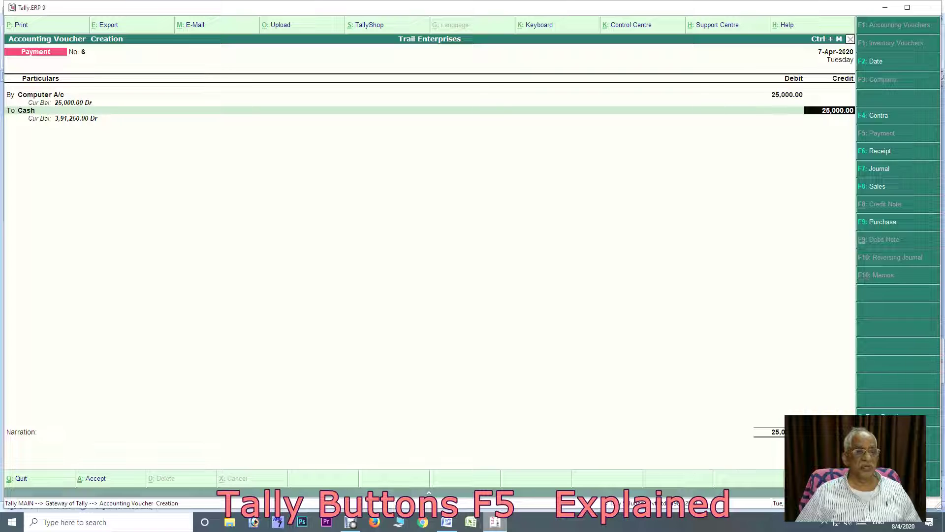
key(Return)
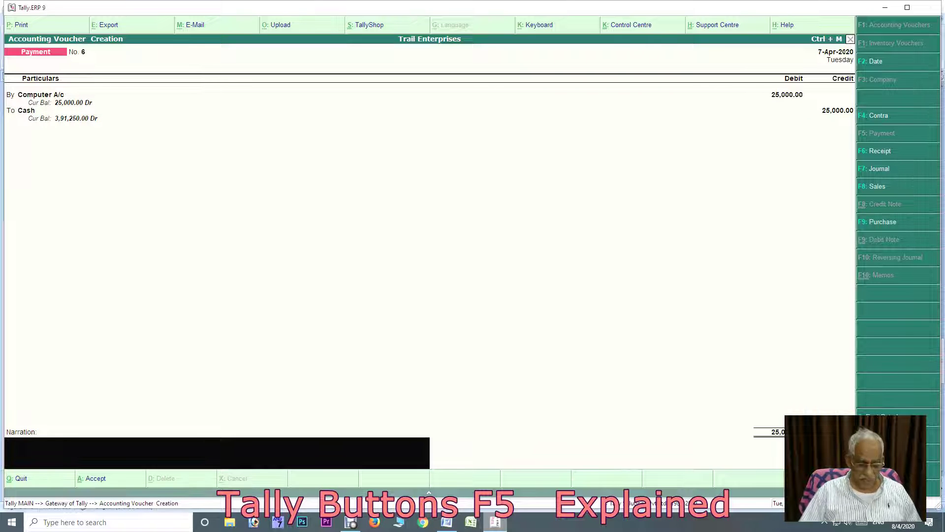
text(computer)
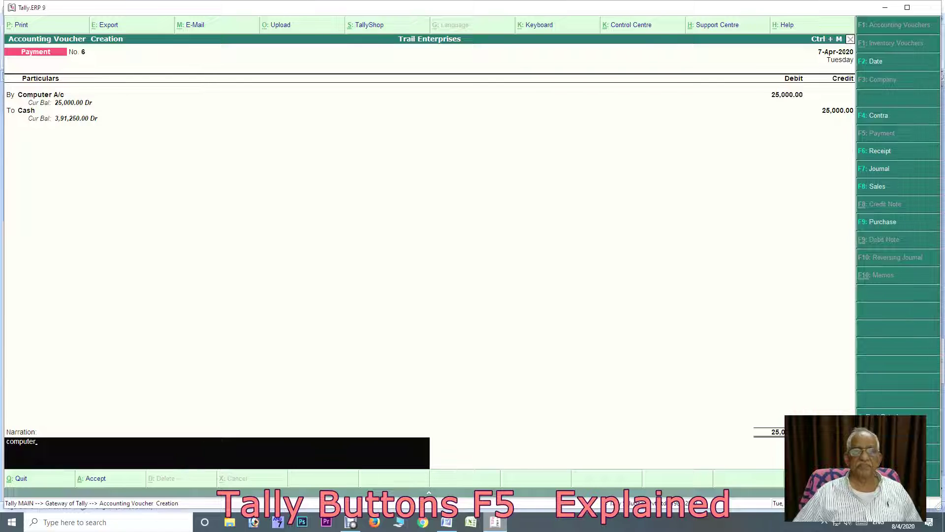
key(Return)
key(Return)
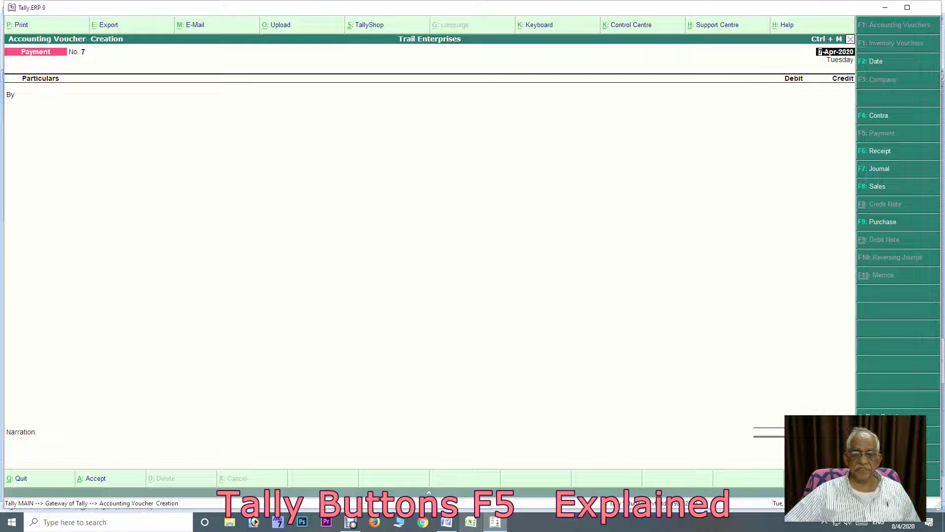
Look up the seventh transaction in the Word payment list, return to Tally and set the voucher date to 8-4-2020.
click(446, 522)
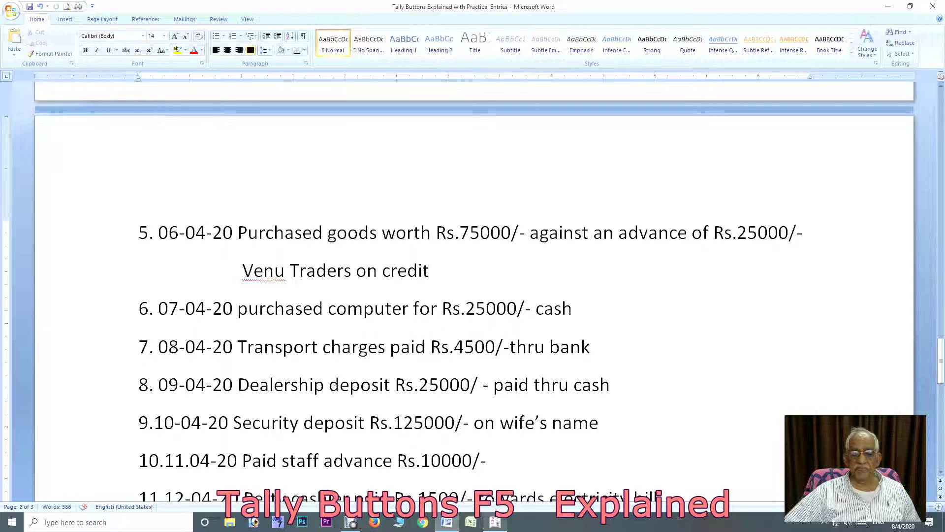
mouse_move(495, 522)
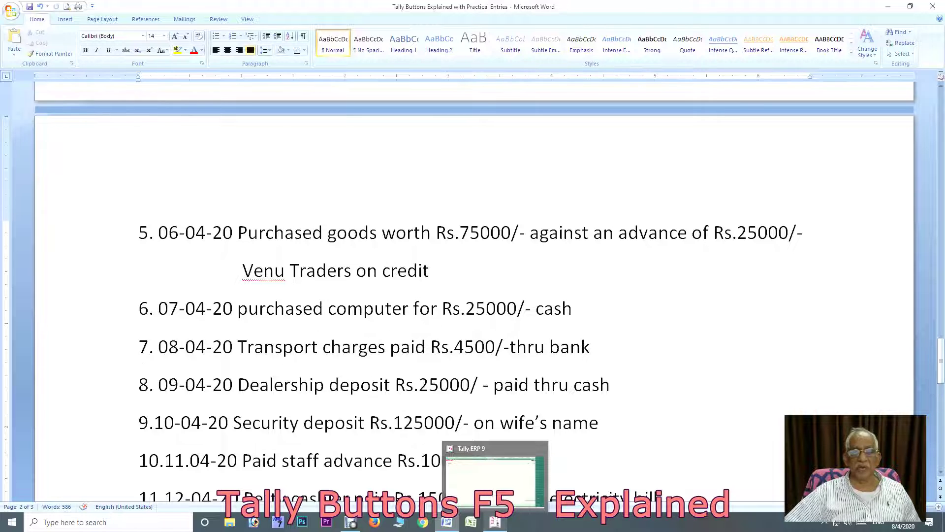
click(495, 522)
key(F2)
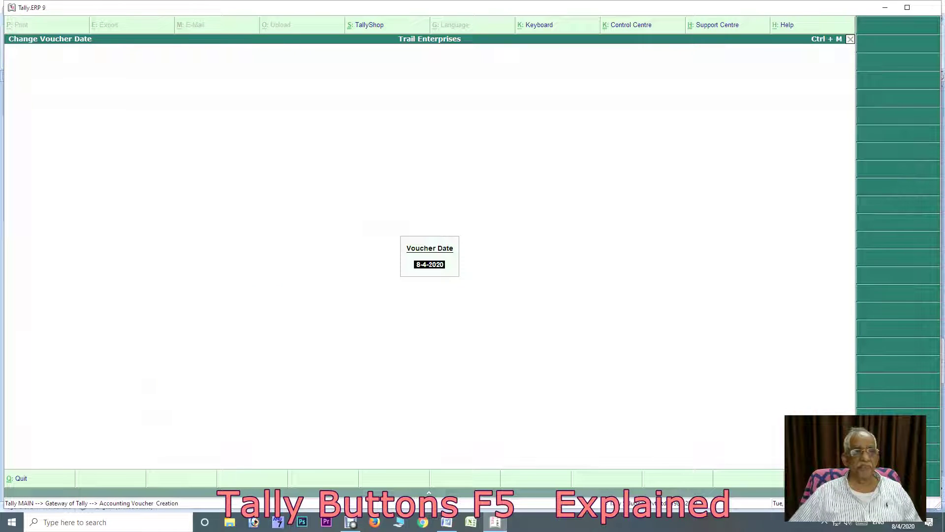
key(Return)
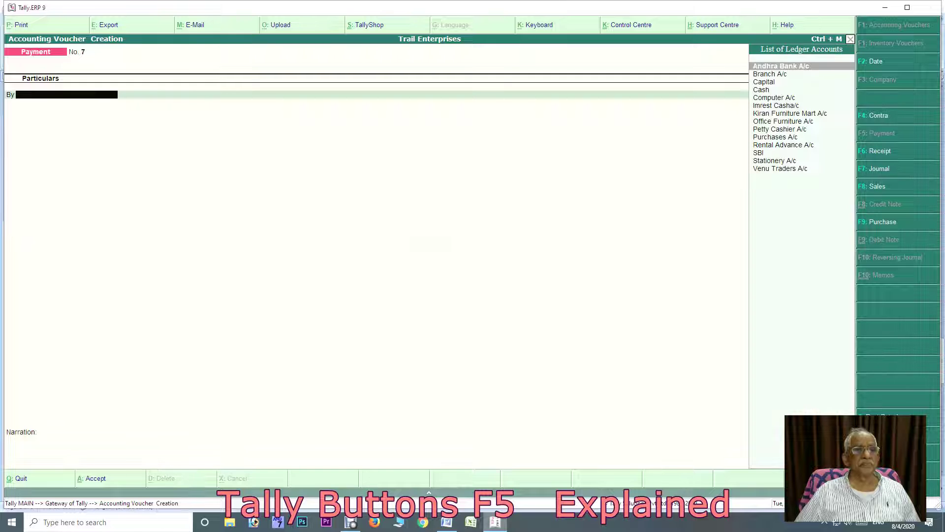
Create a Transport Charges ledger under Direct Expenses as the voucher's debit account.
key(alt+c)
text(Transport Charges)
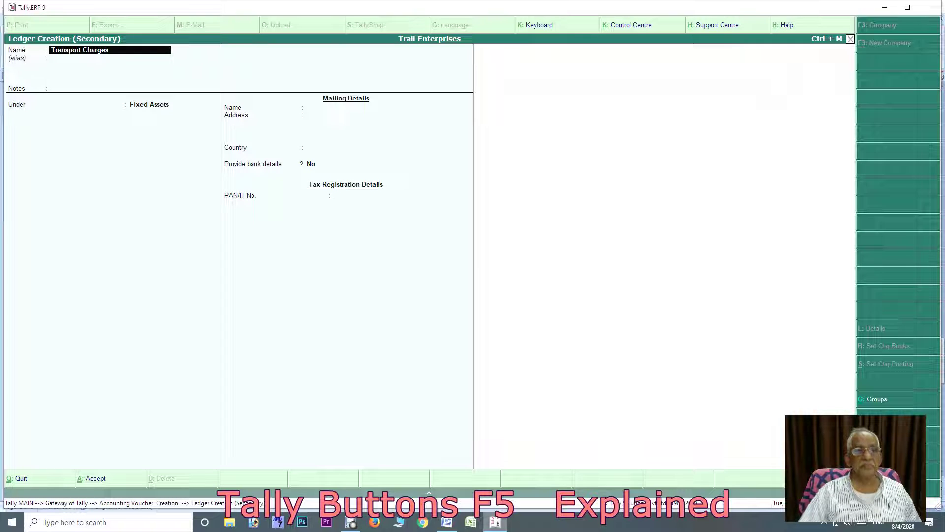
key(Return)
key(Return)
key(Return)
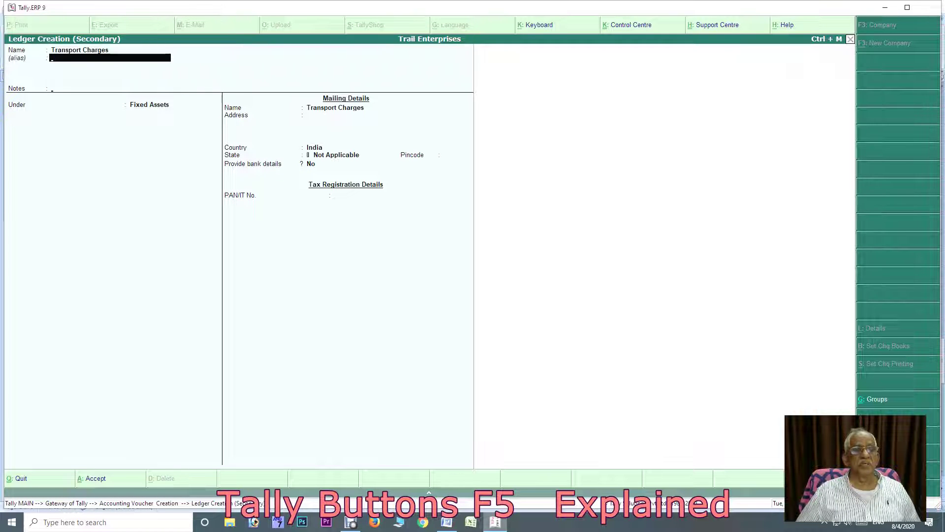
text(Dir)
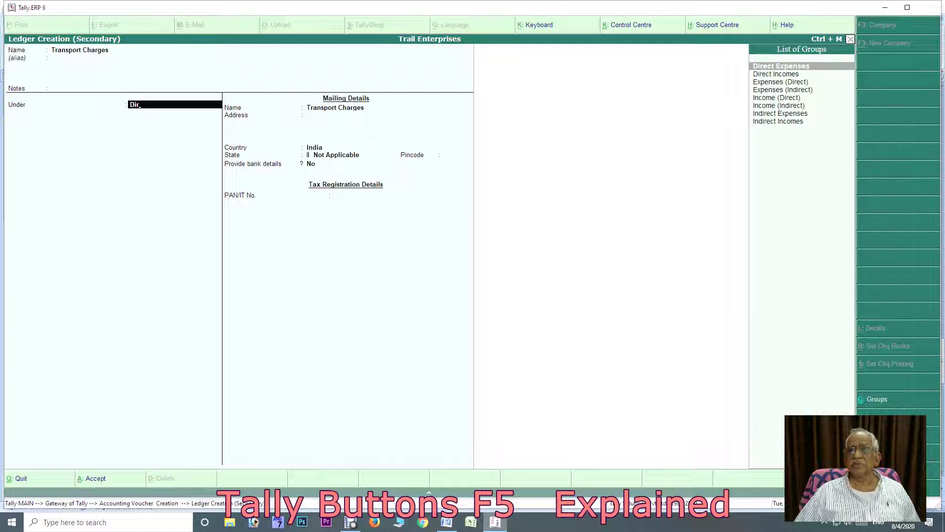
key(Return)
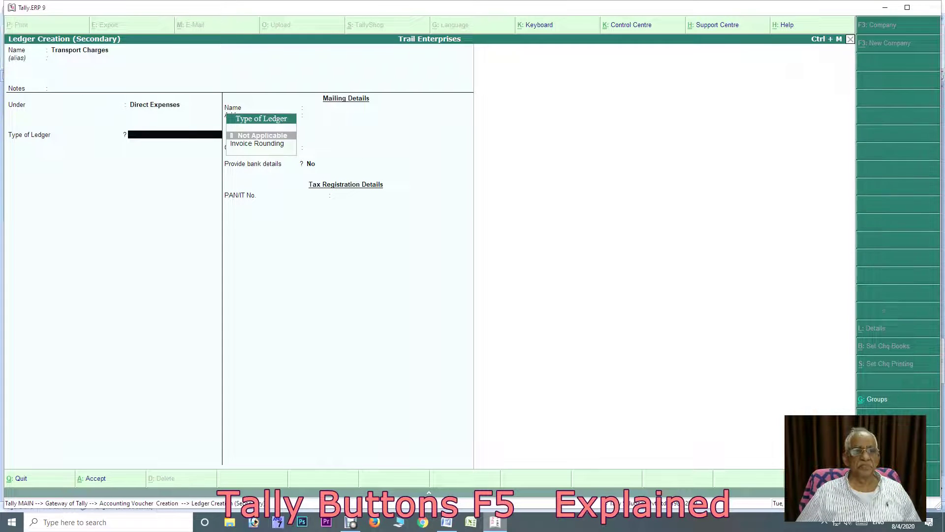
key(ctrl+a)
Debit 4,500 to Transport Charges and credit it to Andhra Bank A/c, accepting the Cheque bank allocation.
text(4500)
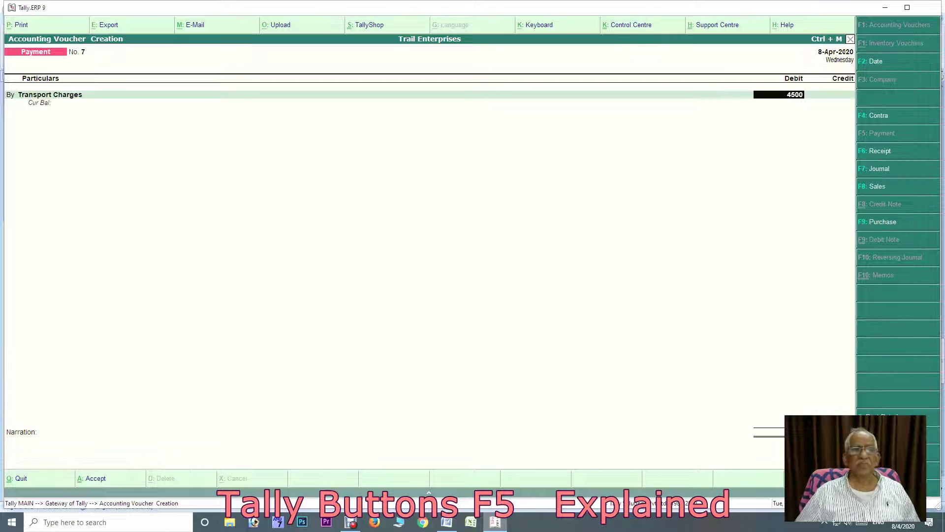
key(Return)
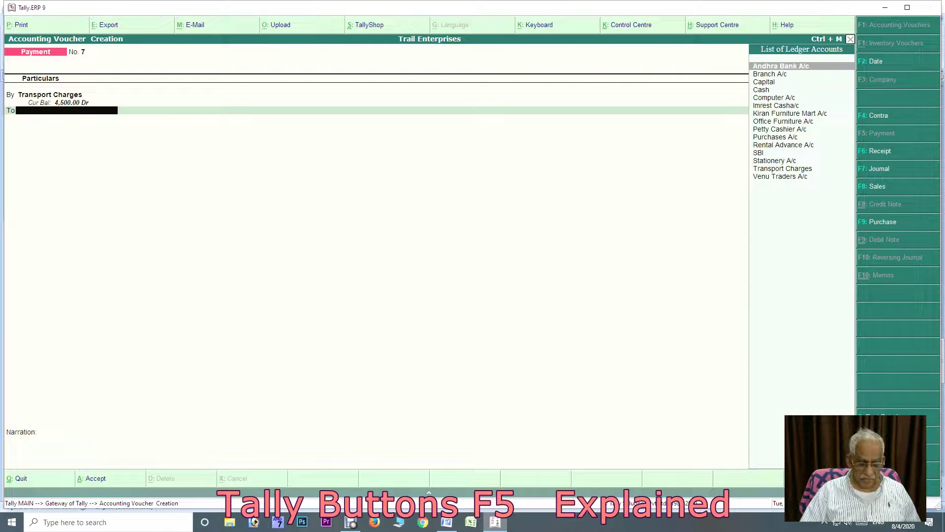
text(And)
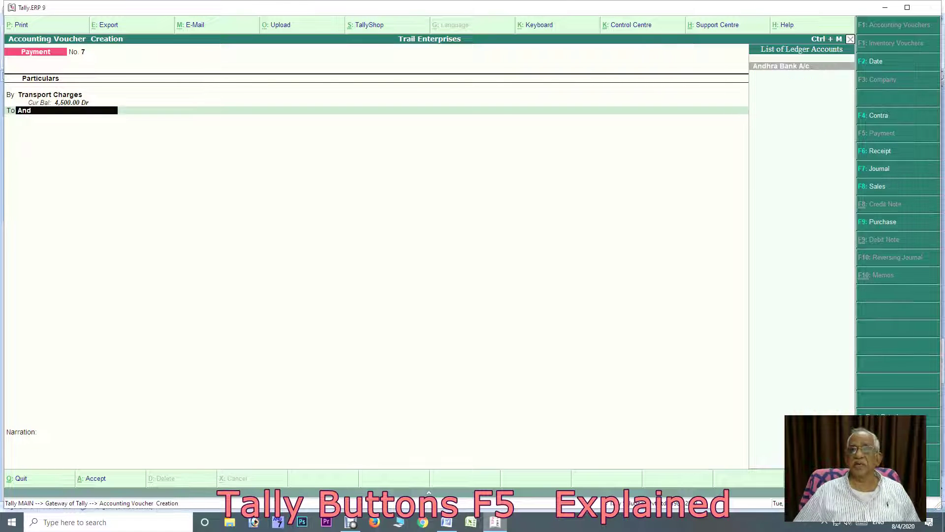
key(Return)
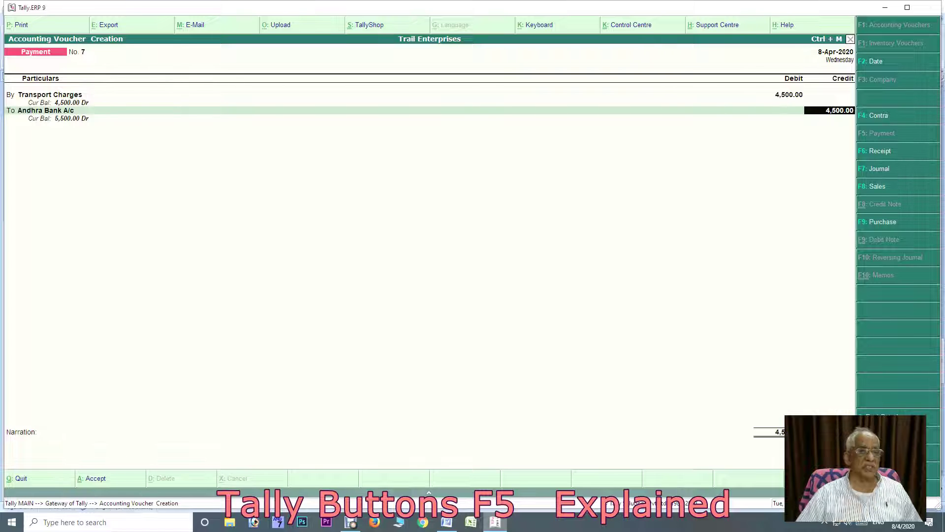
key(Return)
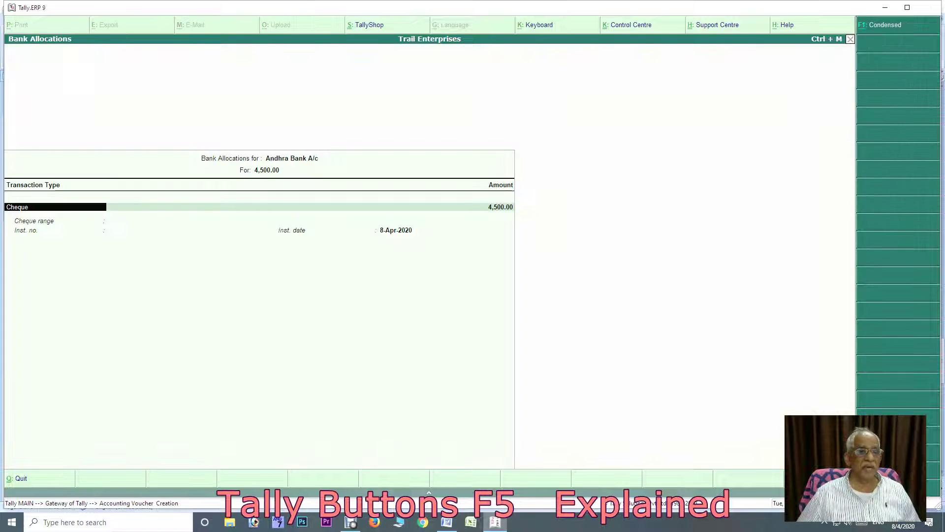
key(Return)
key(Return)
key(Return)
key(Return)
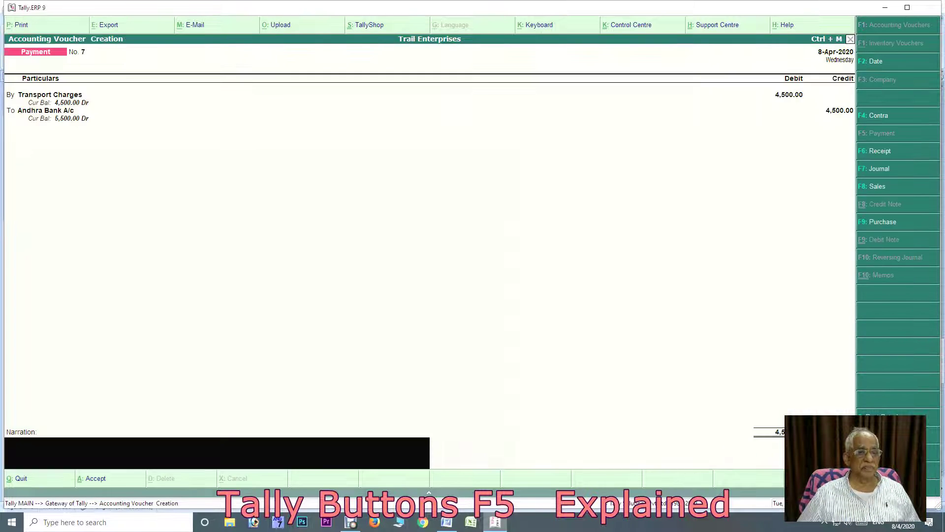
Enter the narration "transport charges" and save the voucher.
text(trans)
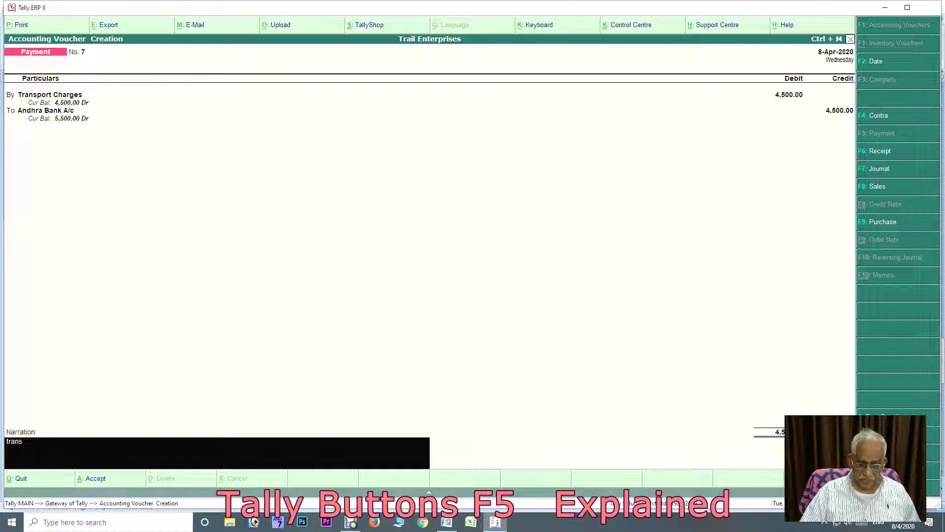
text(port charges)
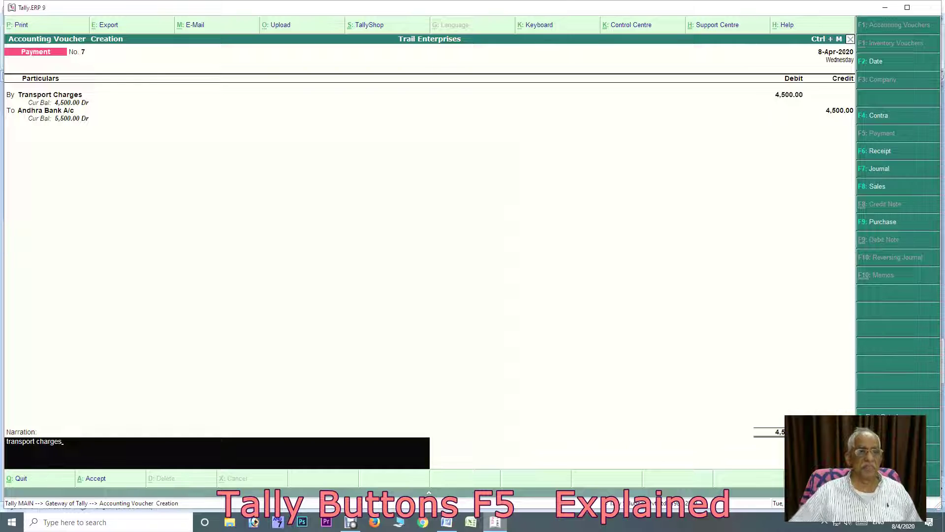
key(Return)
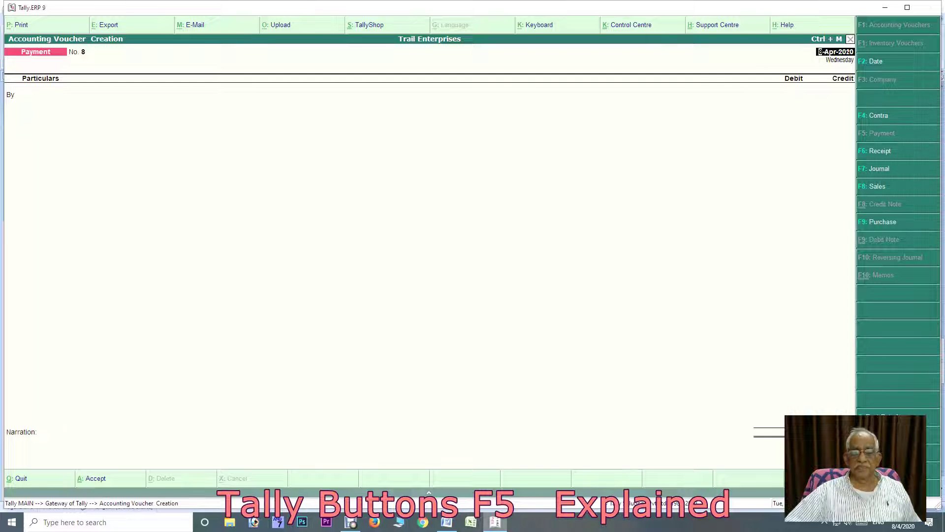
Look up the eighth transaction in the Word payment list, return to Tally and set the voucher date to 9-4-2020.
click(447, 521)
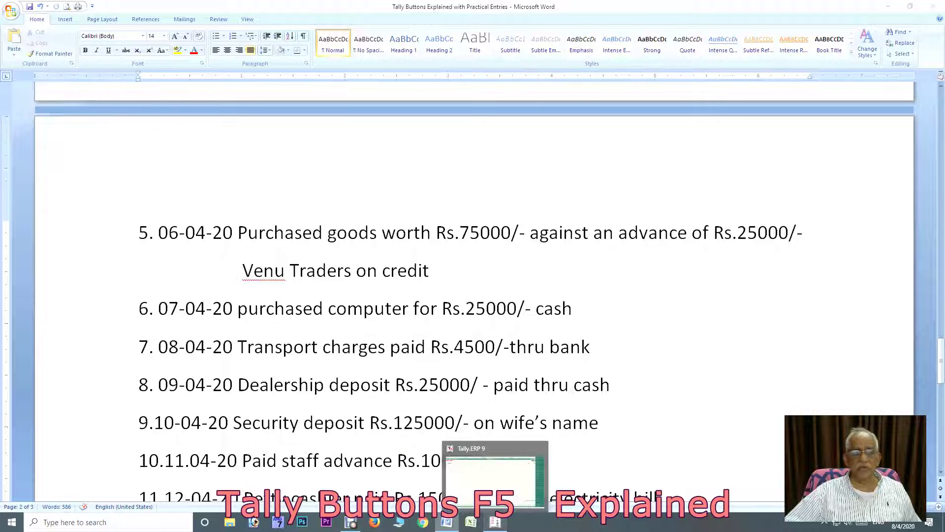
click(496, 521)
key(F2)
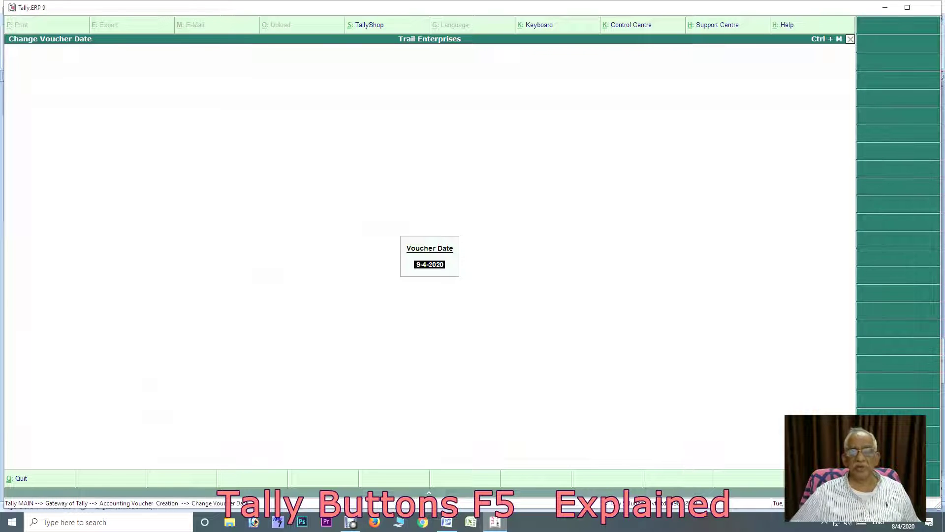
key(Return)
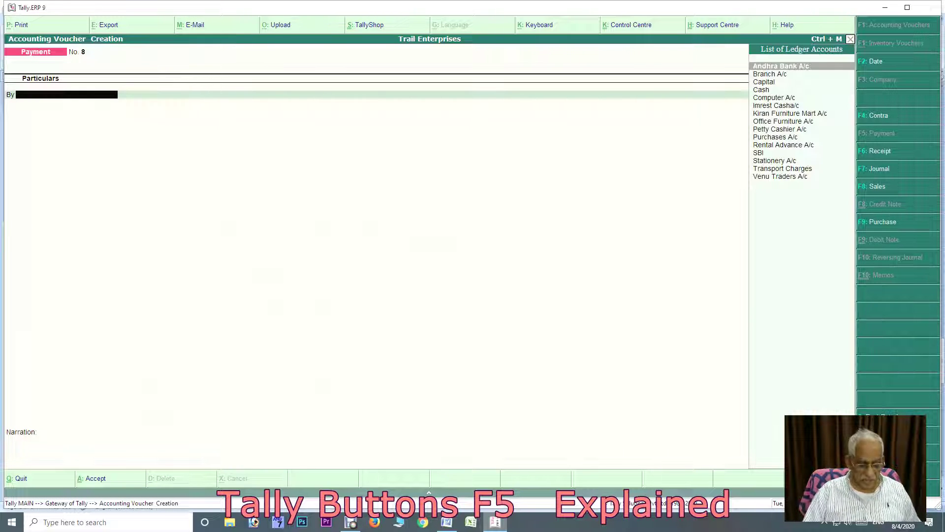
Create a ledger named Delaership Deposit A/c under Deposits (Asset) as the voucher's debit account.
key(alt+c)
text(Del)
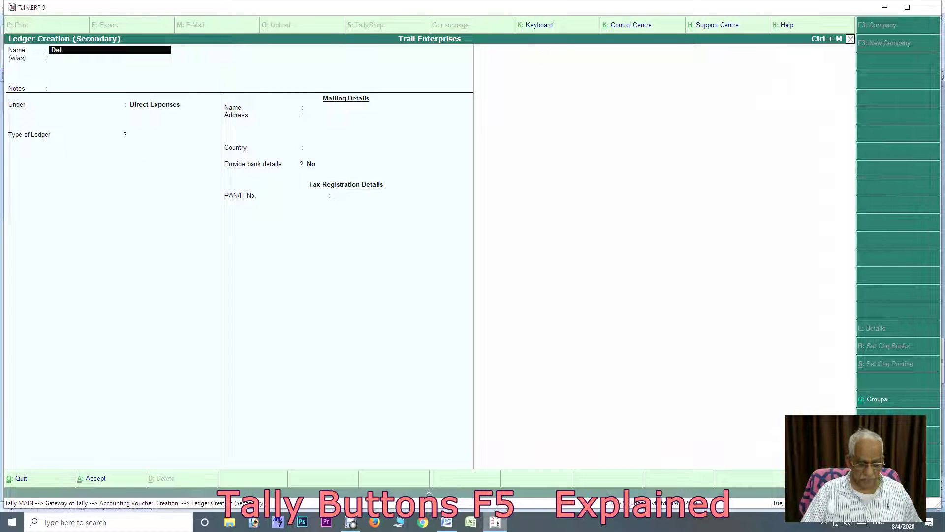
text(aership De)
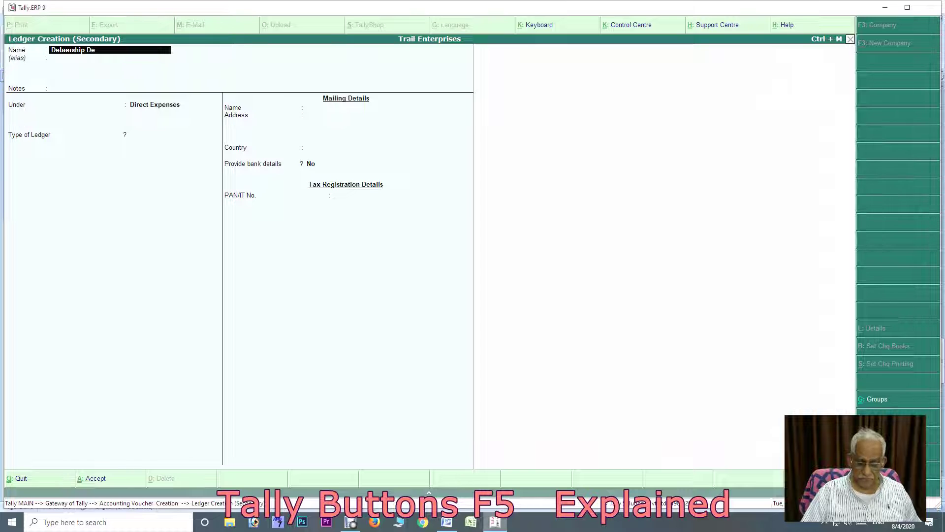
text(posit a/c)
key(Return)
key(Return)
key(Return)
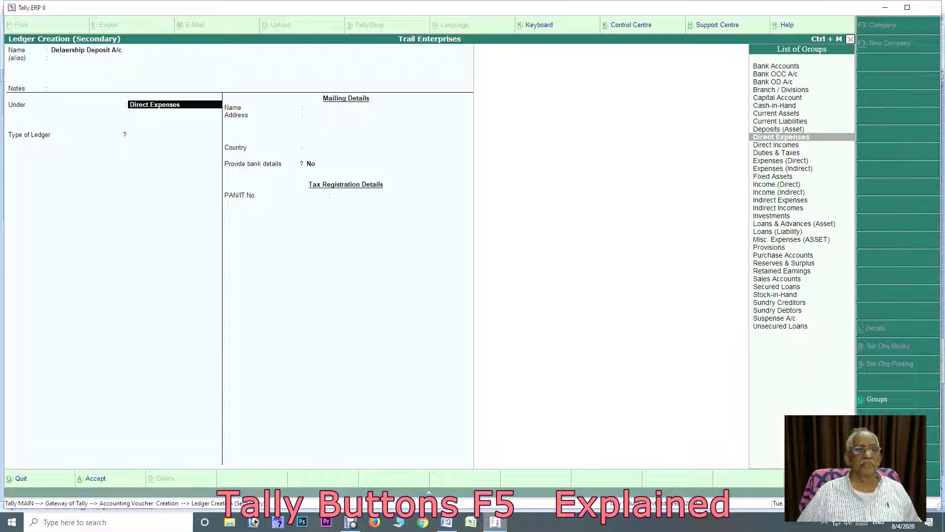
text(Dep)
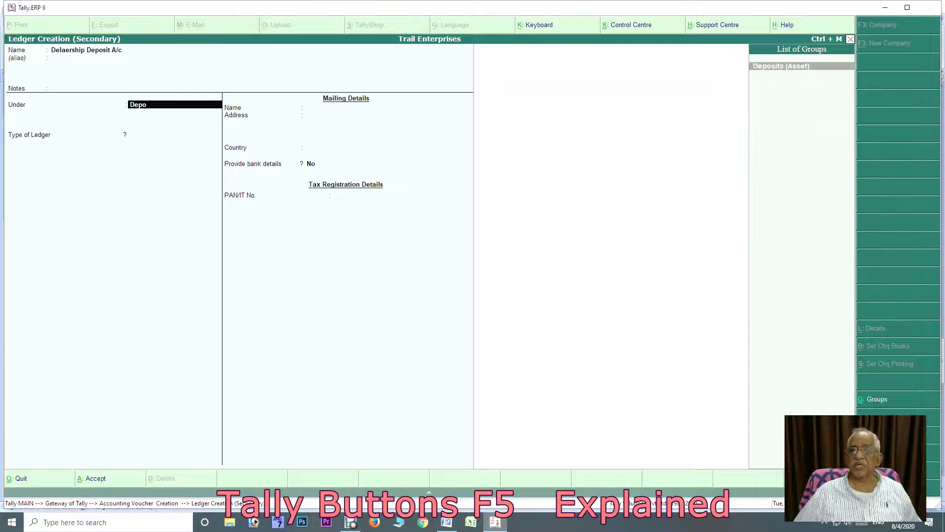
text(o)
key(Return)
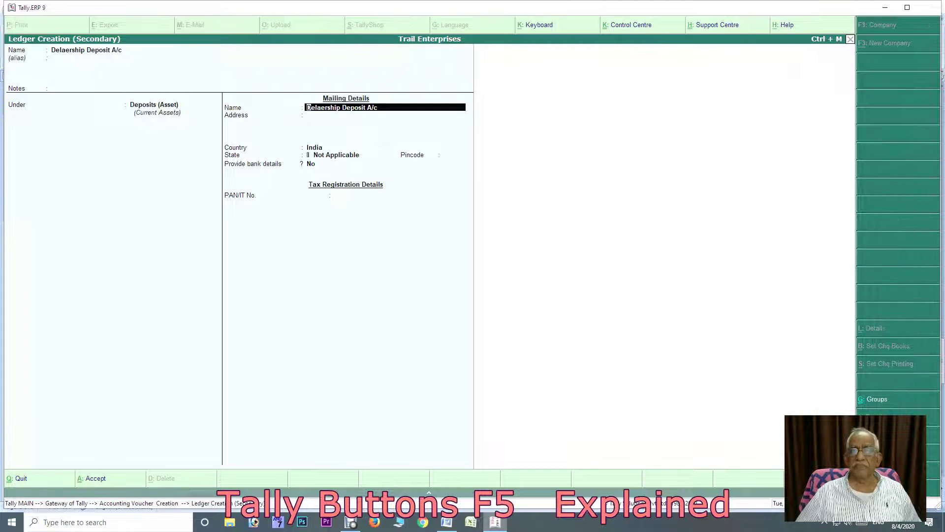
key(ctrl+a)
Debit 25,000 to the dealership deposit ledger and credit the same amount to Cash.
text(25000)
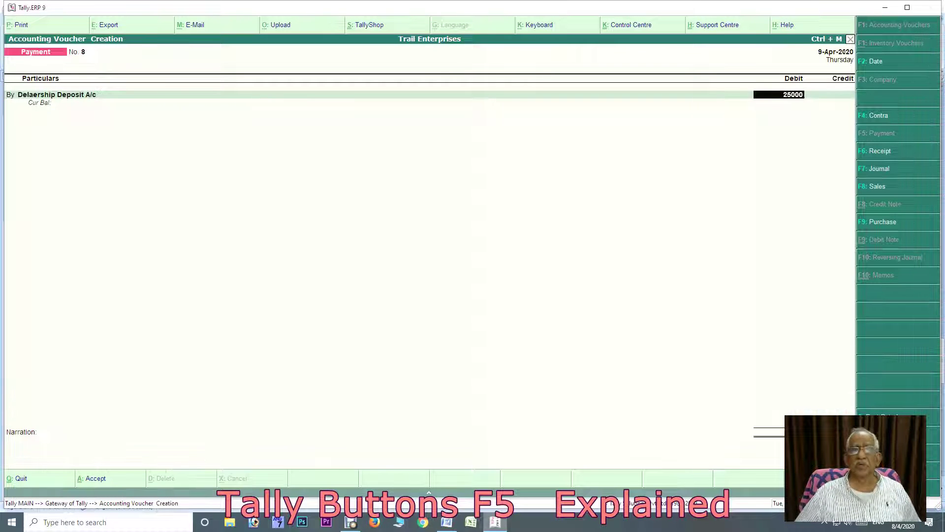
key(Return)
key(Return)
text(Cas)
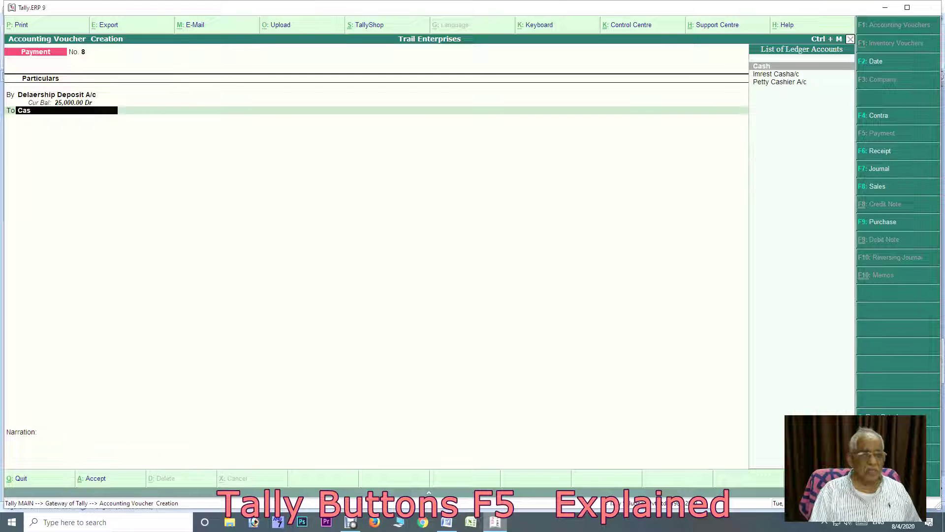
key(Return)
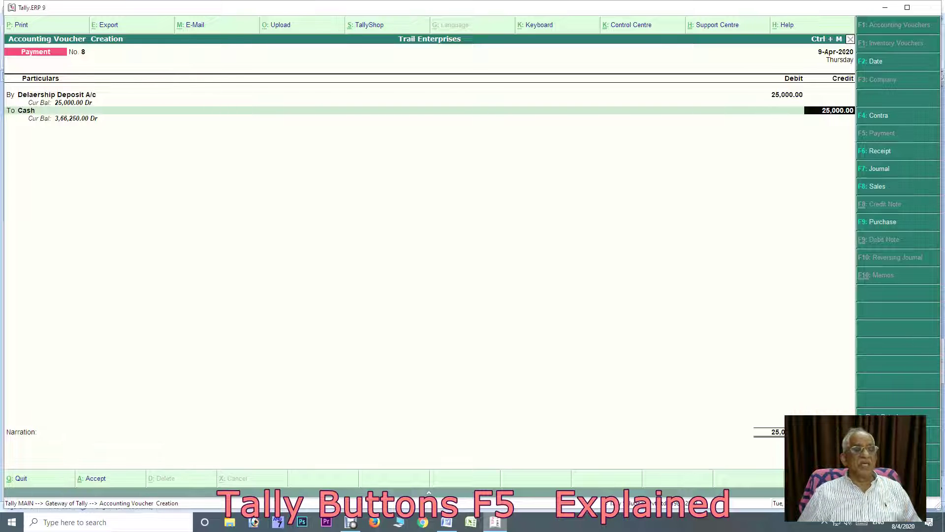
key(Return)
key(Return)
Enter the narration "dealership deposit" and save the voucher.
text(dealership deposit)
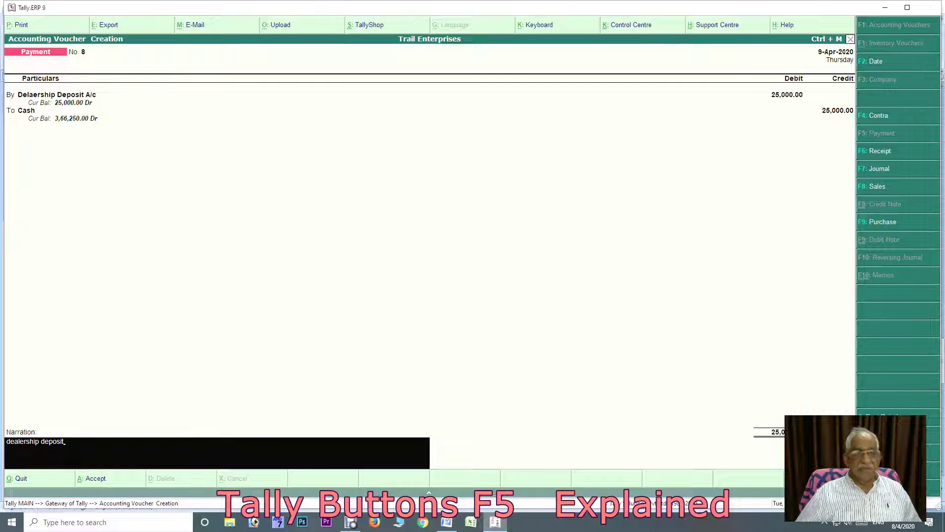
key(Return)
key(Return)
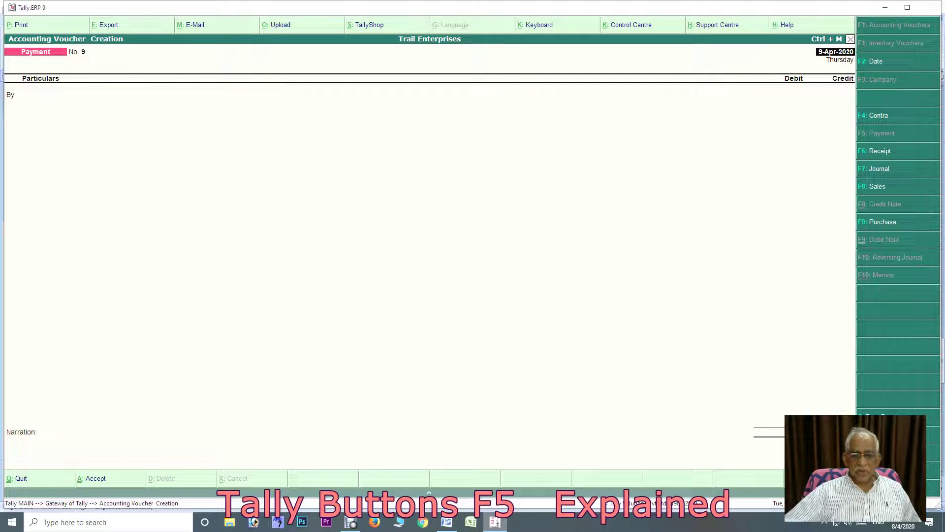
Look up the ninth transaction in the Word payment list, return to Tally and set the voucher date to 10-4-2020.
click(447, 521)
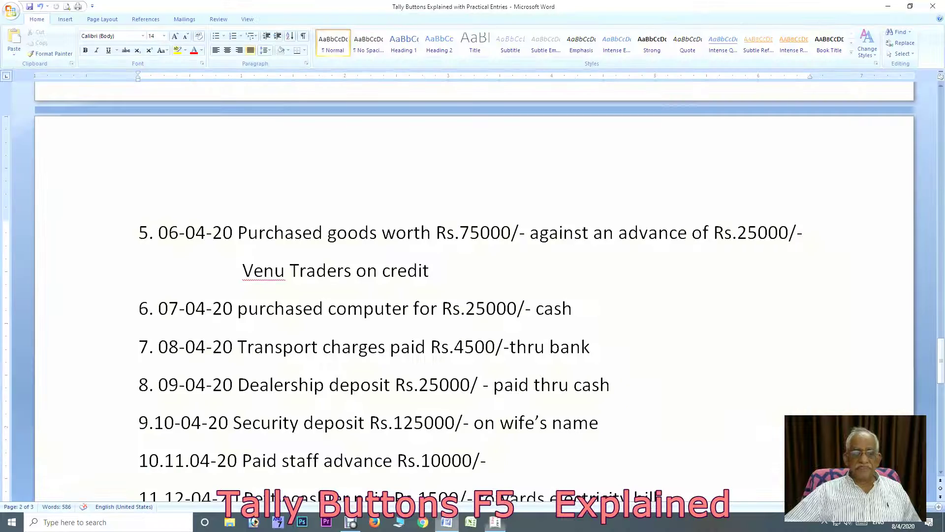
scroll(472, 295, down, 3)
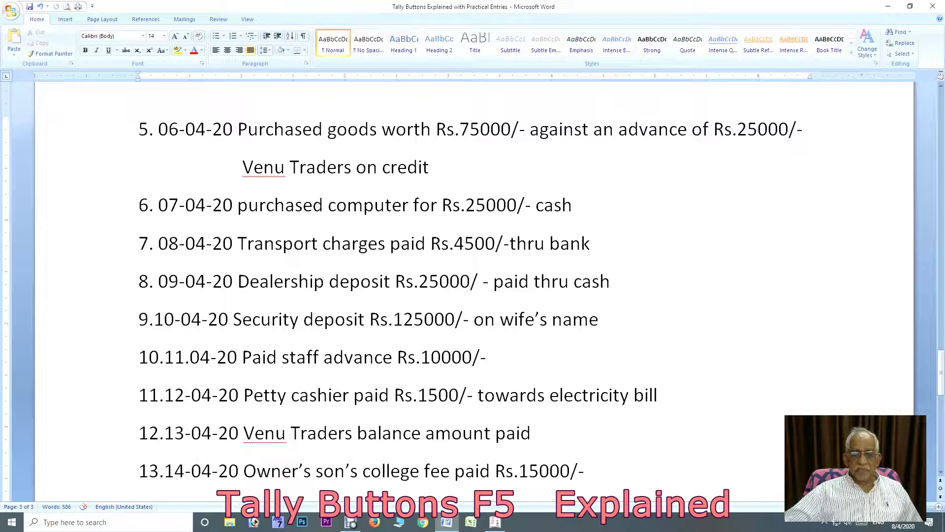
click(495, 522)
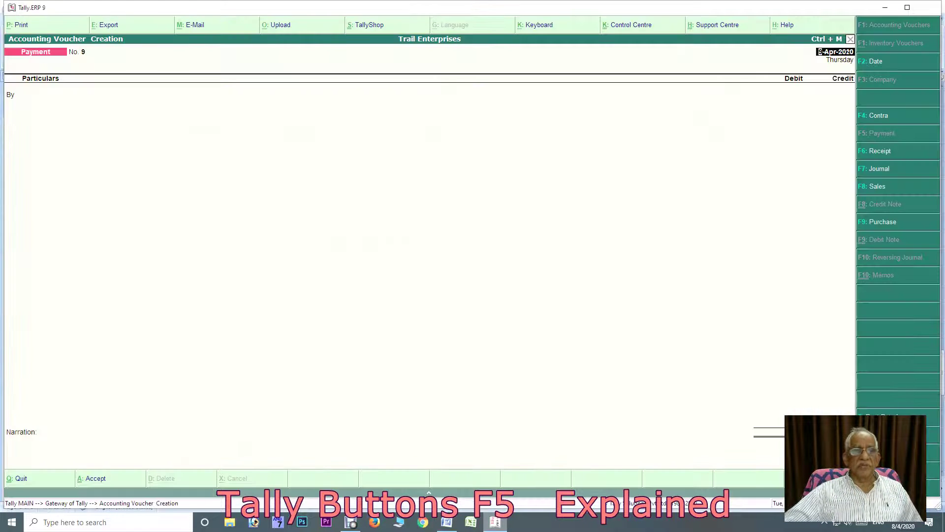
key(F2)
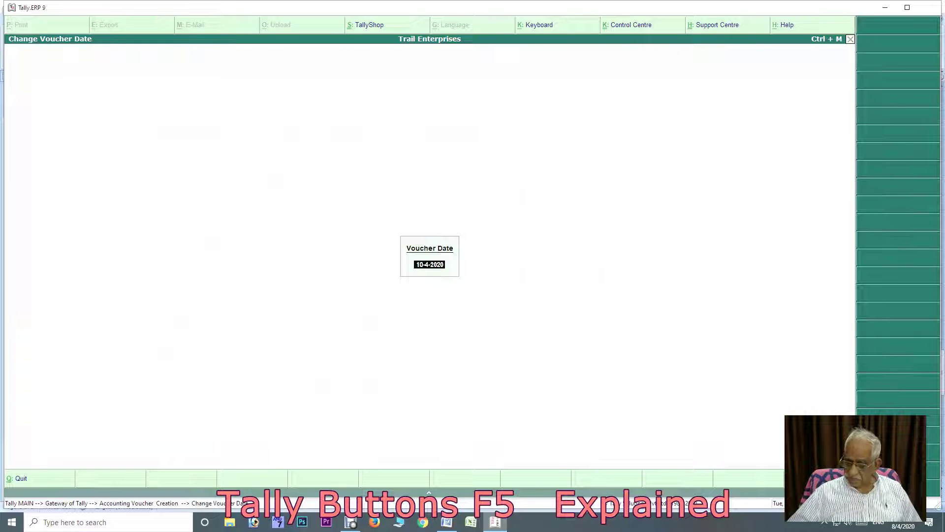
key(Return)
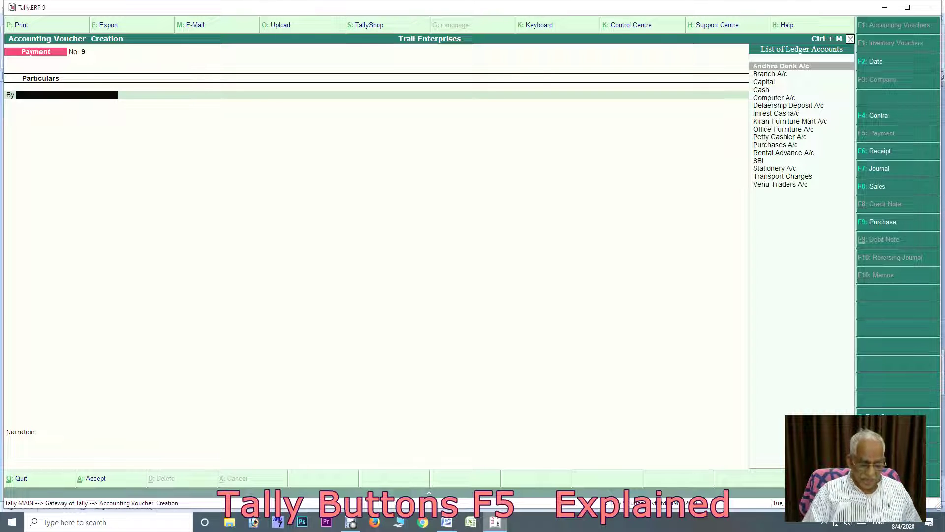
Debit 1,25,000 to the Capital ledger and credit the same amount to Cash.
text(Ca)
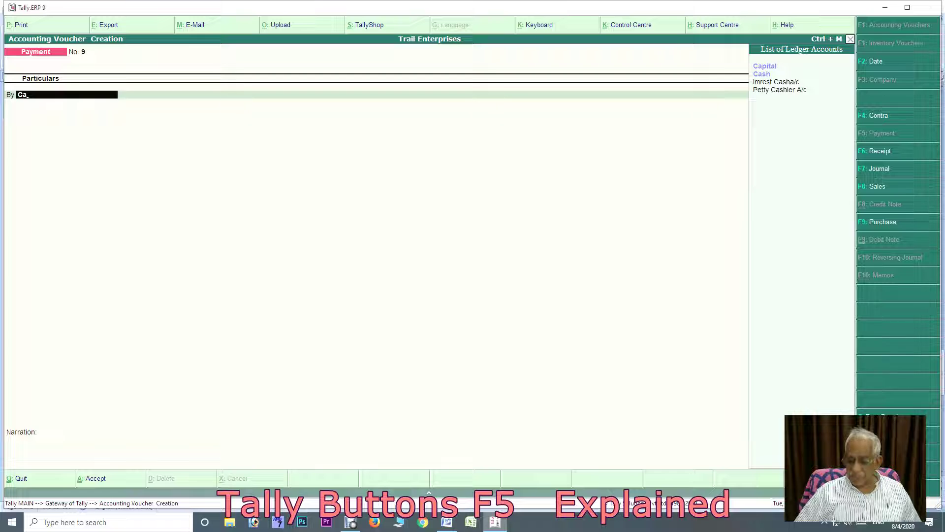
key(Return)
text(125000)
key(Return)
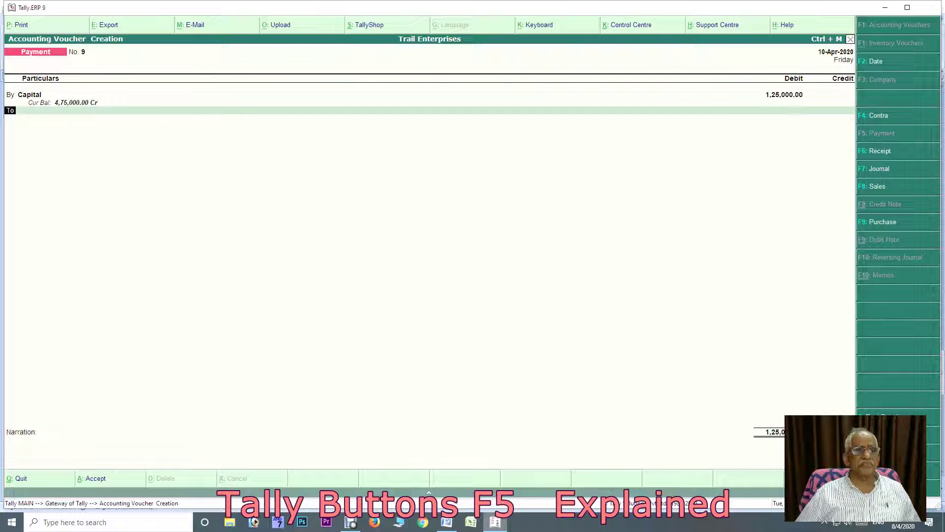
key(Return)
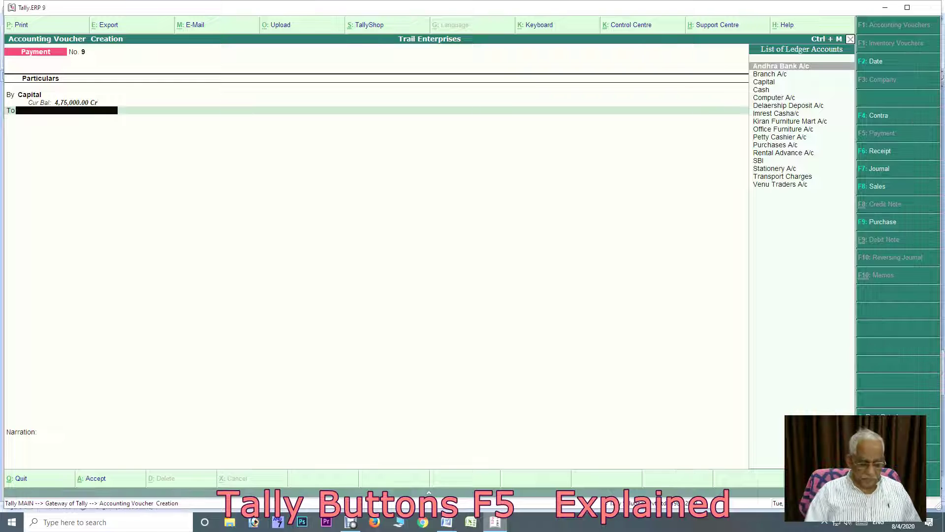
text(Cas)
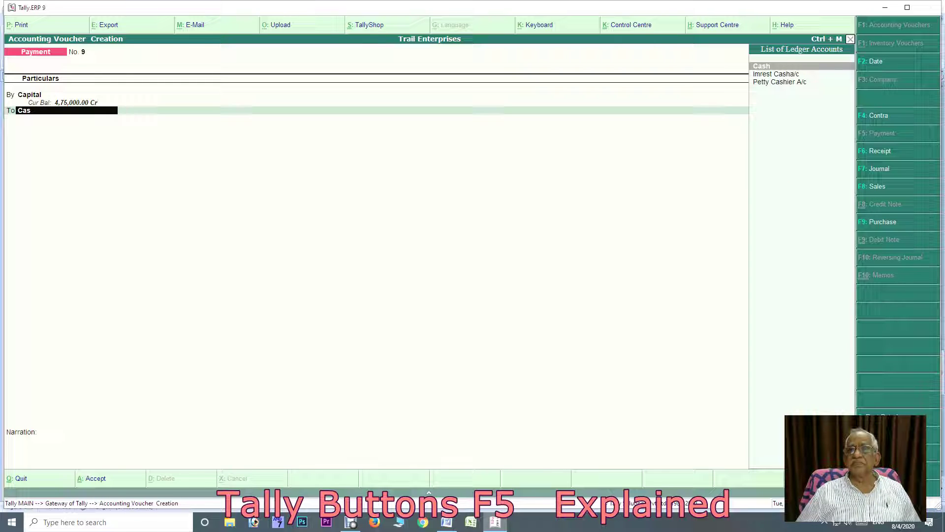
key(Return)
key(Return)
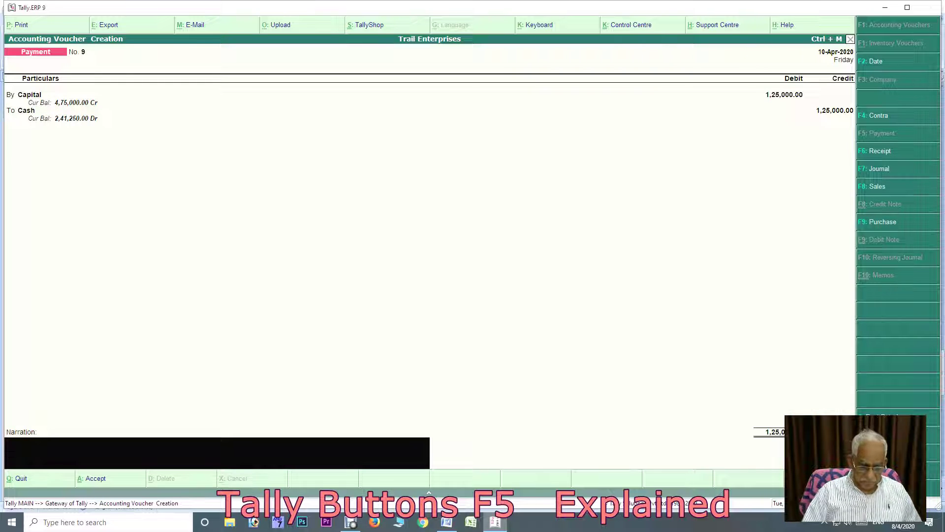
Enter the narration "withdrawals for FDR" and save the voucher.
text(w)
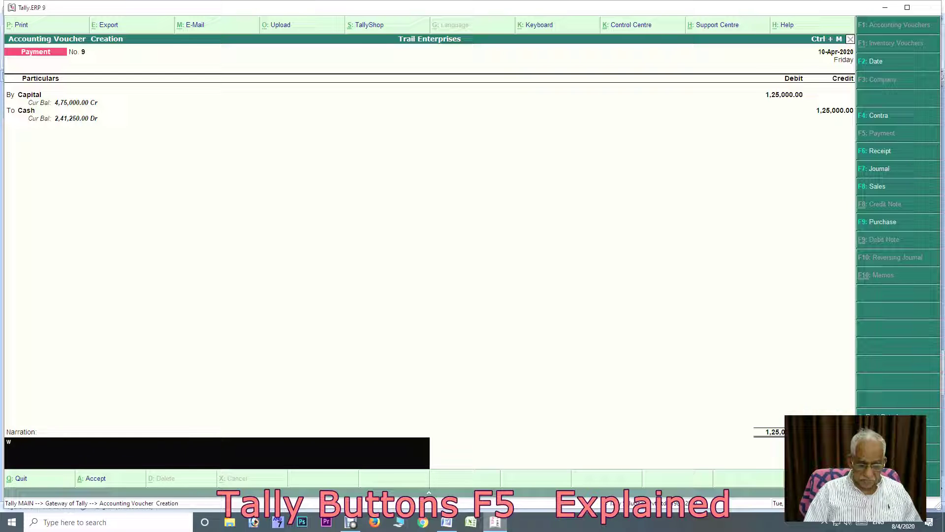
text(ithdrawals)
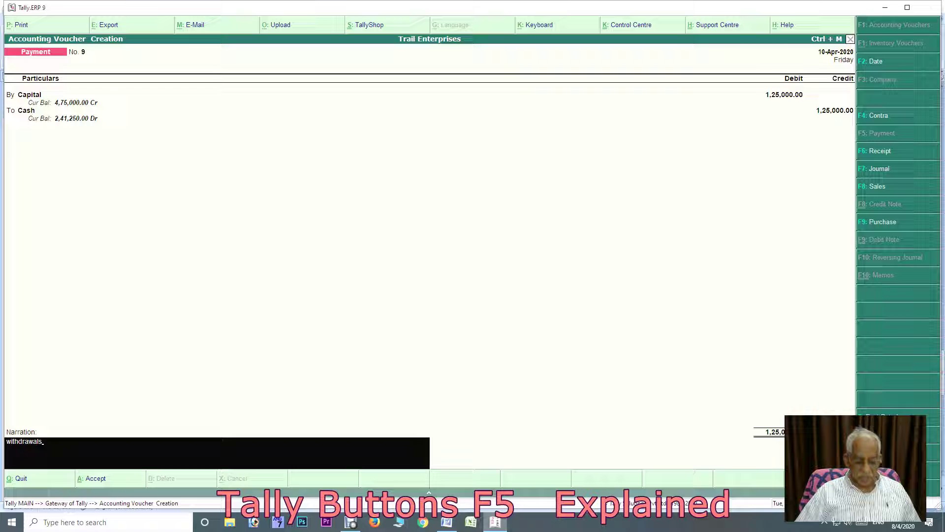
text( for)
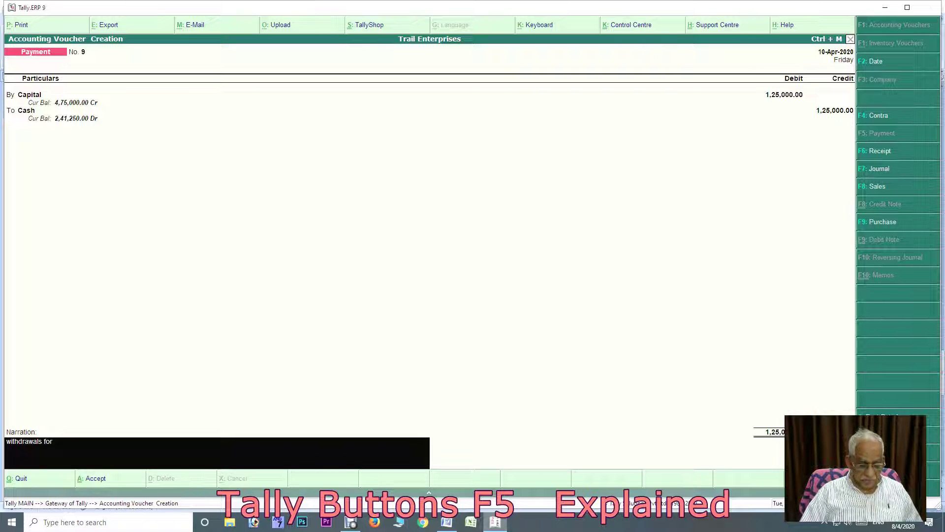
text( EDR)
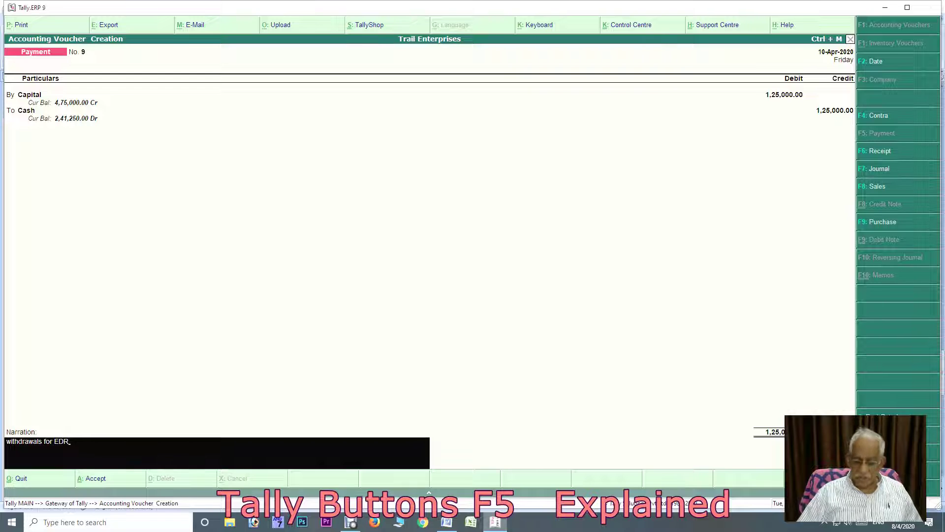
key(BackSpace)
key(BackSpace)
key(BackSpace)
text(FDR)
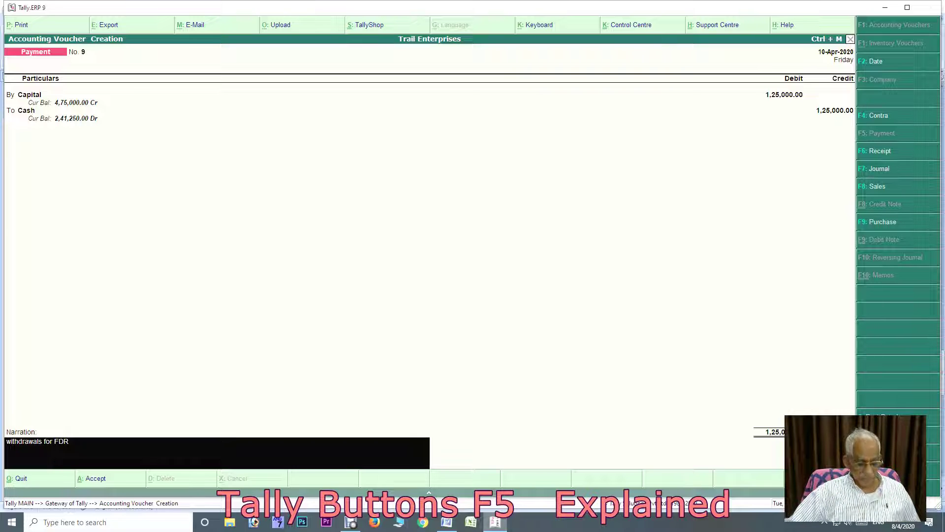
key(Return)
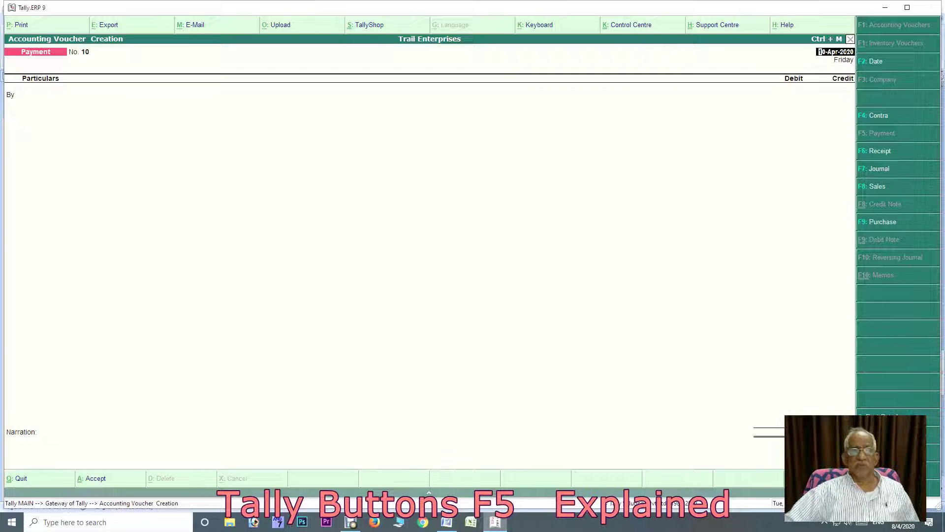
Look up the tenth transaction in the Word payment list, return to Tally and set the voucher date to 11-4-2020.
click(446, 522)
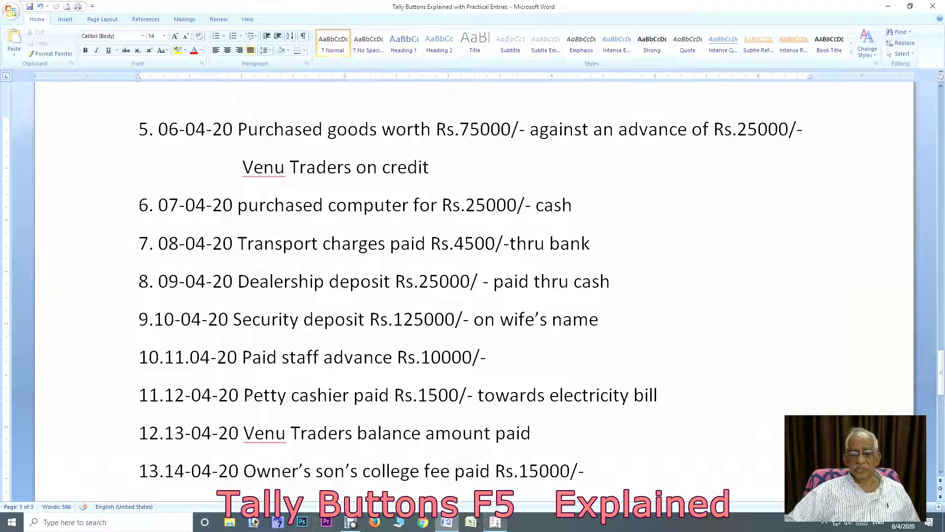
click(495, 521)
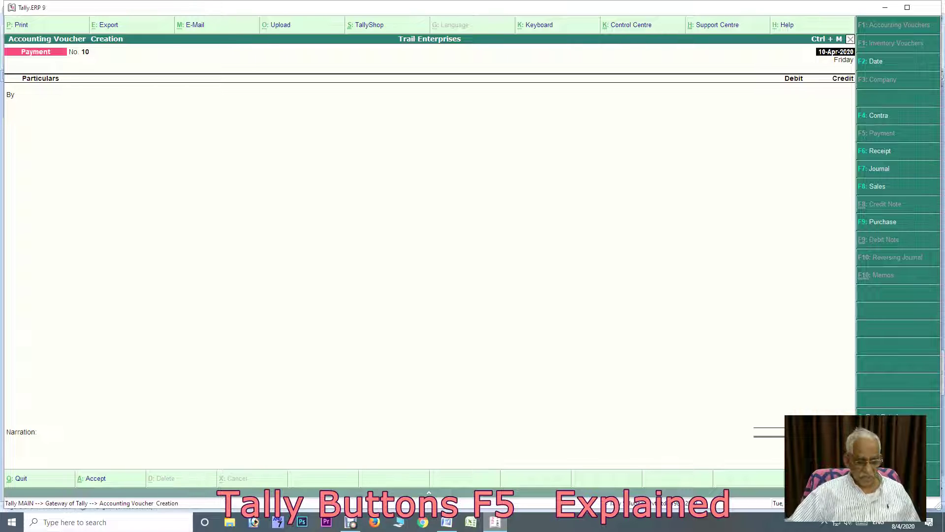
key(F2)
key(Return)
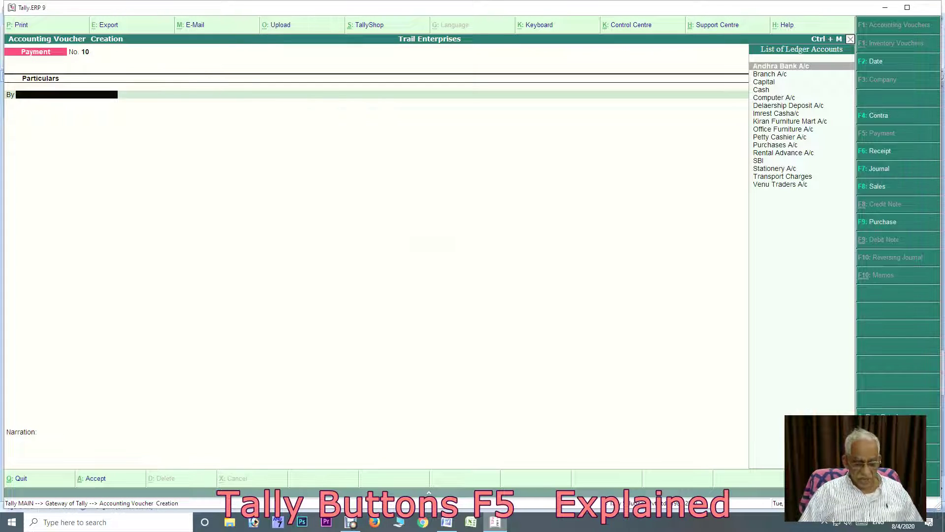
Create a ledger named Staff Advance A/c under Loans & Advances (Asset) as the voucher's debit account.
key(alt+c)
text(Staff advance)
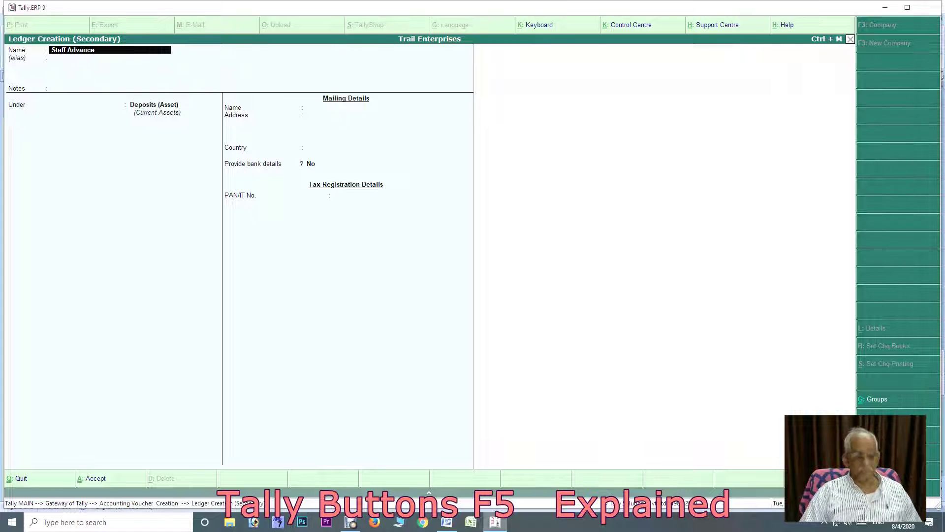
text( A/c)
key(Return)
key(Return)
key(Return)
text(Loan)
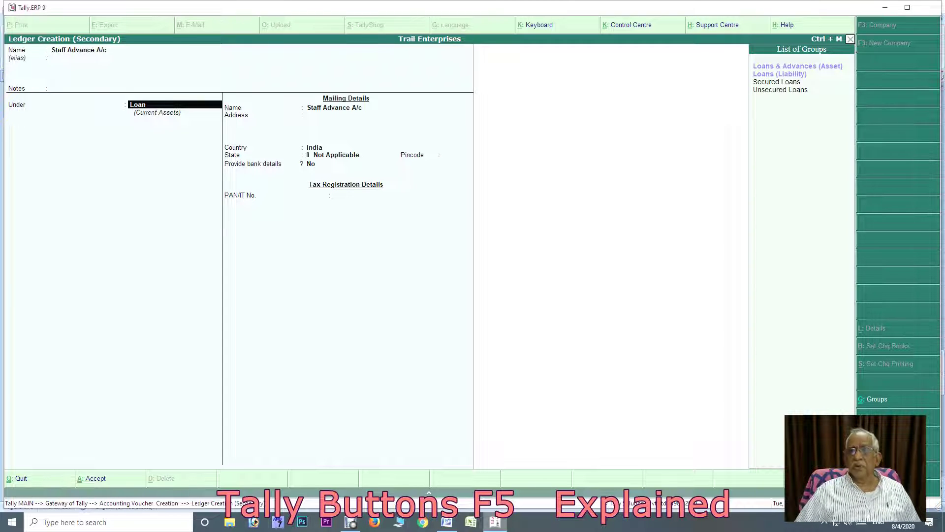
key(Return)
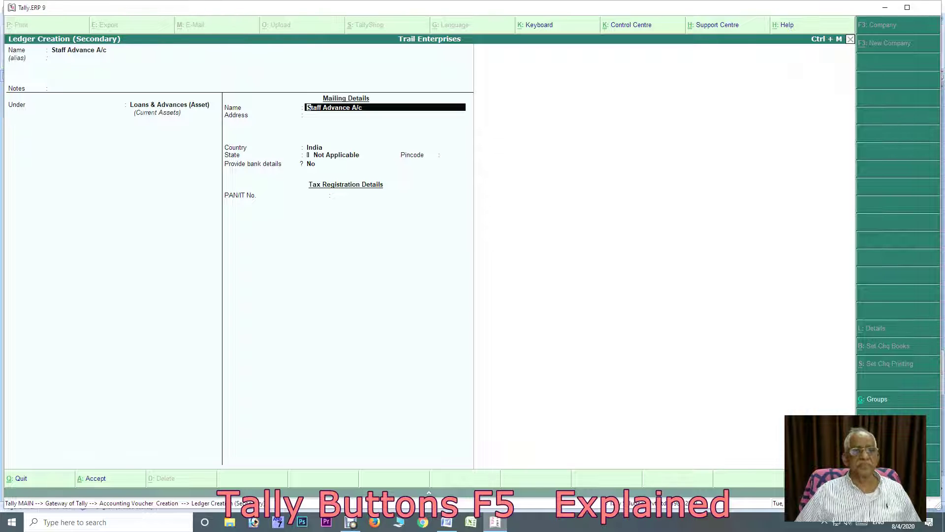
key(ctrl+a)
Debit 10,000 to the staff advance ledger and credit Cash, checking the entry against the Word payment list.
text(10000)
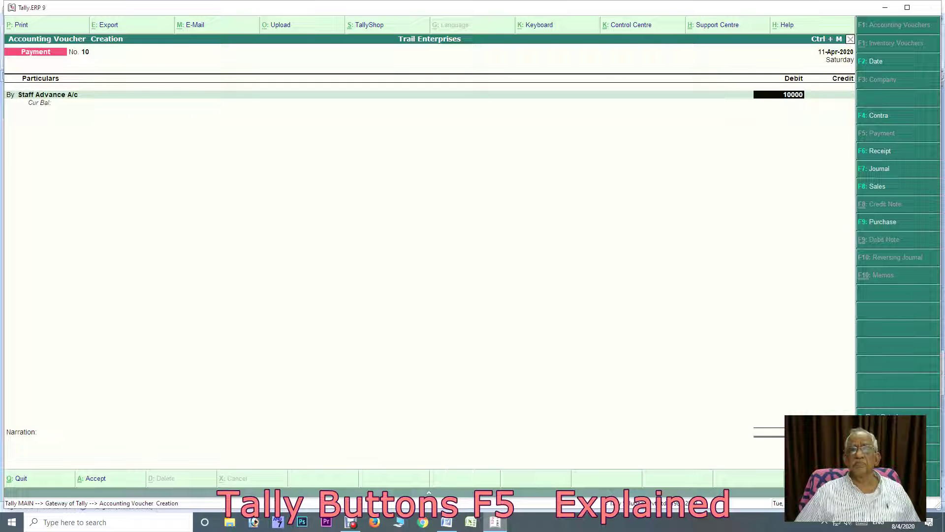
key(Return)
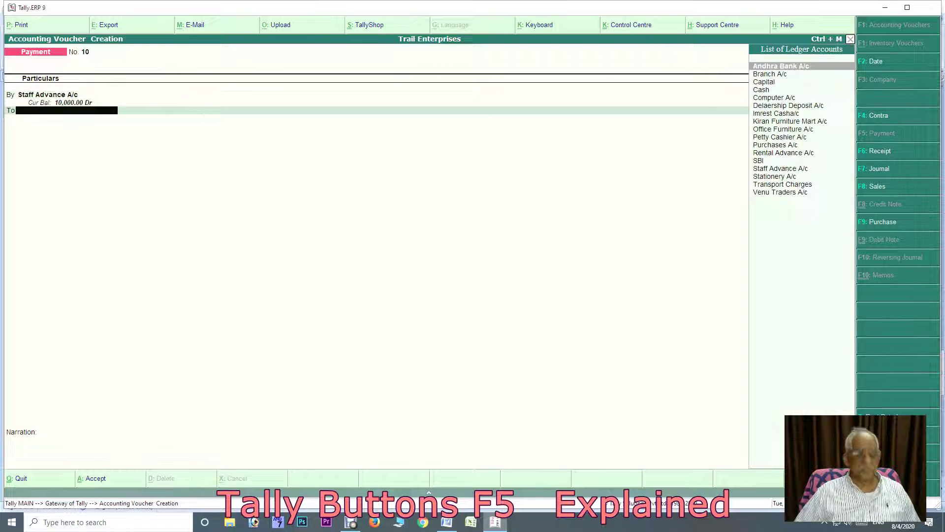
text(Cas)
key(Return)
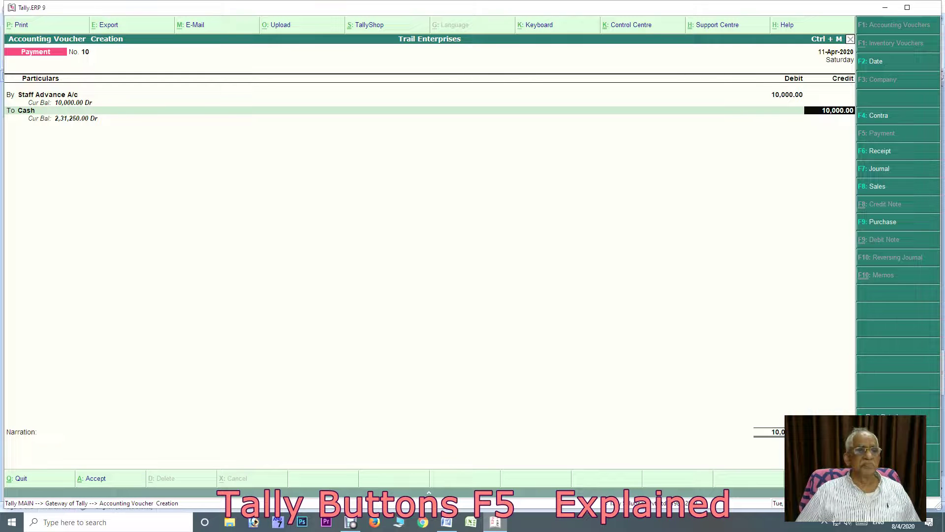
key(alt+Tab)
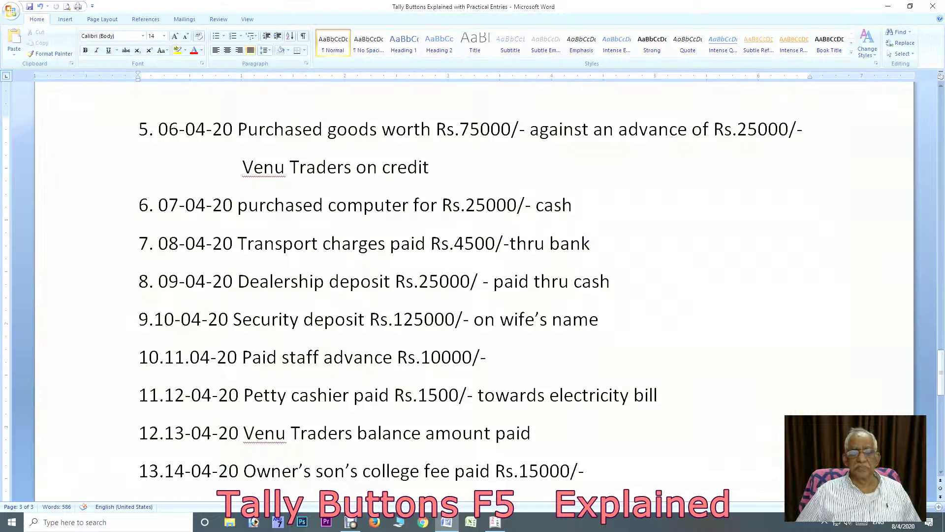
key(alt+Tab)
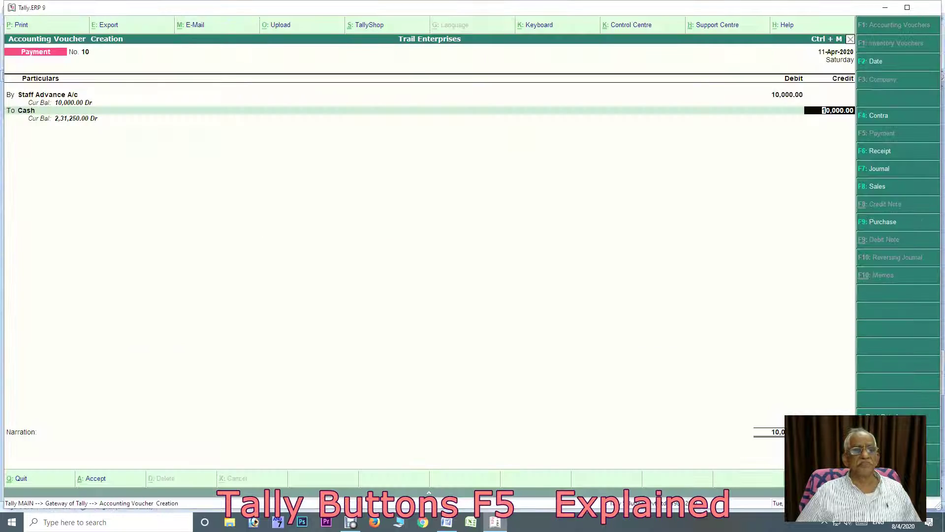
Accept the credit amount, enter the narration "staff advance" and save the voucher.
key(Return)
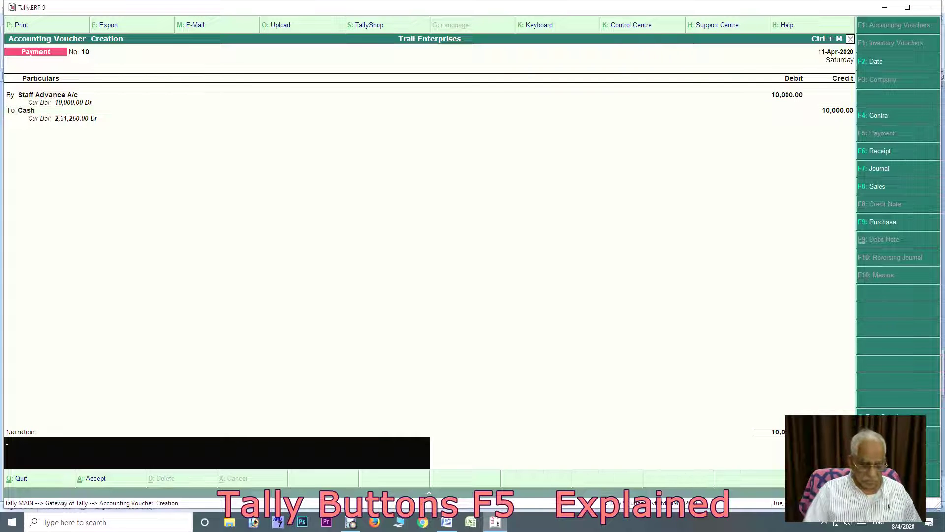
text(staff advance)
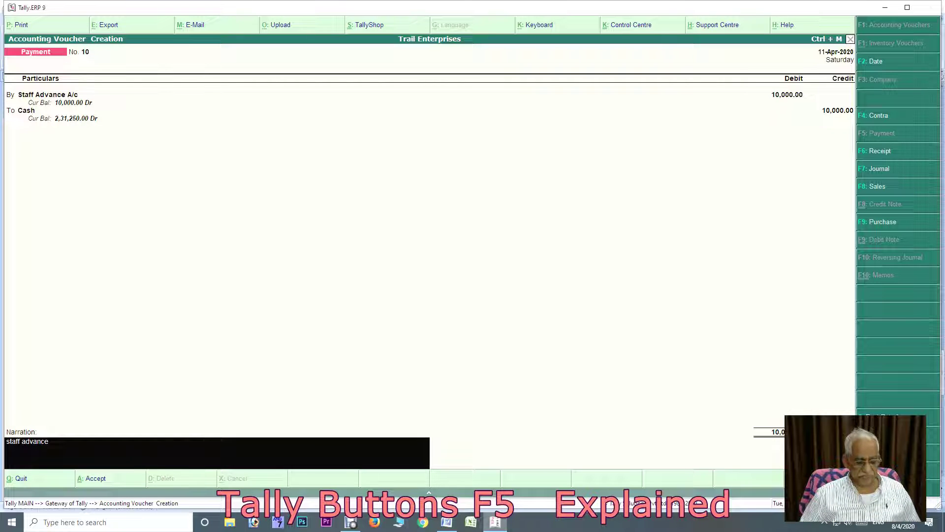
key(Return)
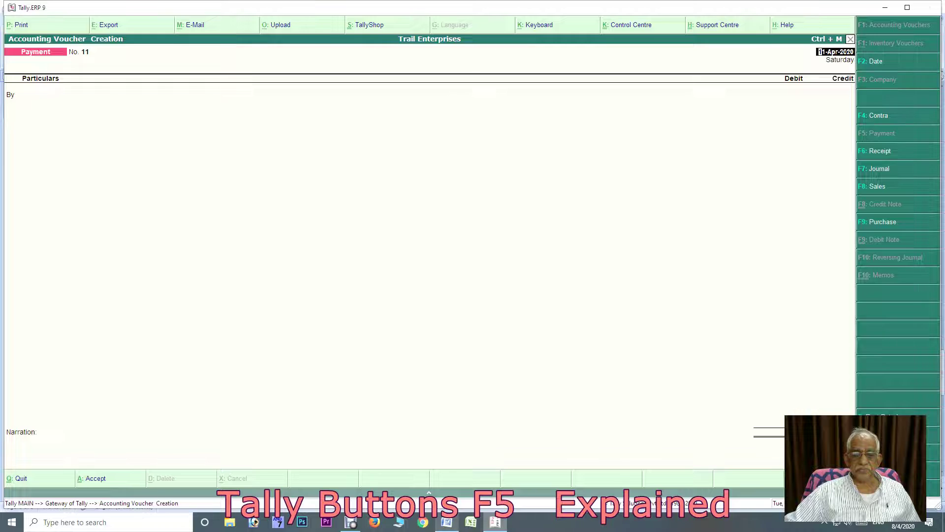
Look up the eleventh transaction in the Word payment list, return to Tally and set the voucher date to 12-4-2020.
click(447, 522)
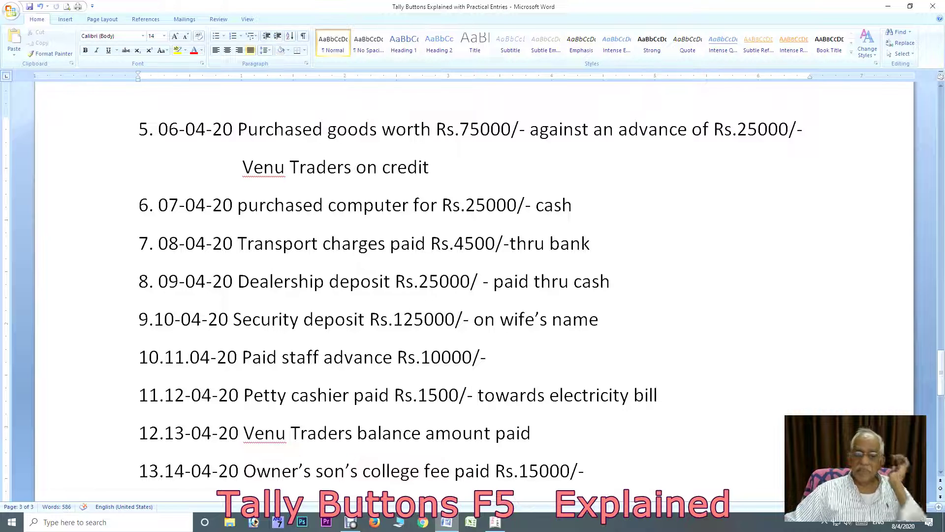
mouse_move(494, 521)
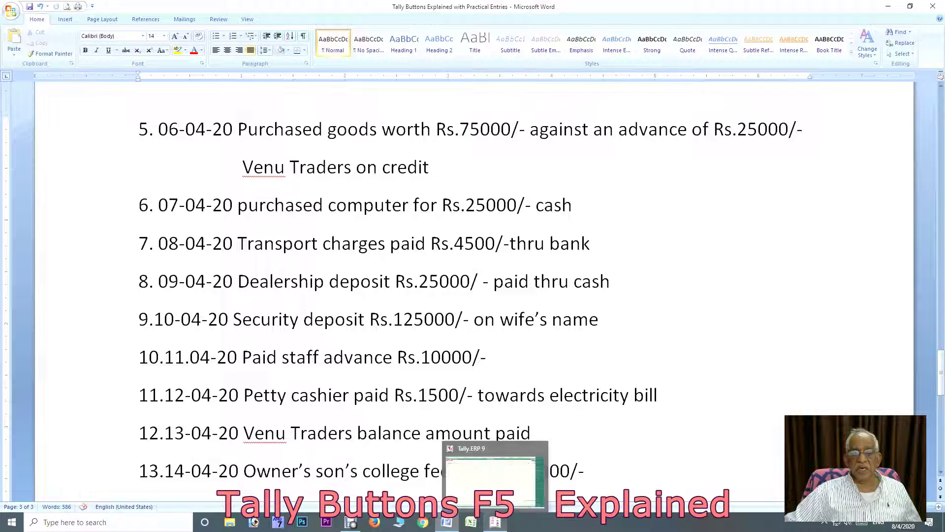
click(495, 522)
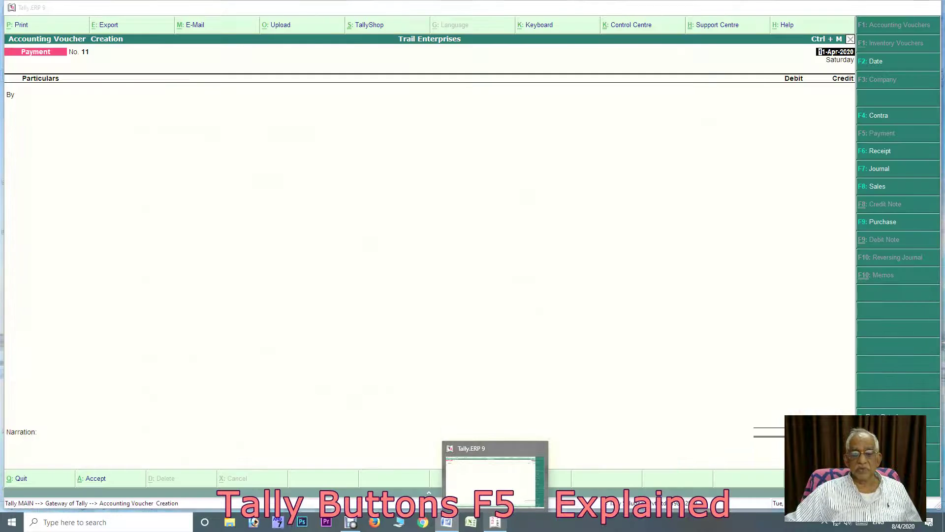
click(495, 521)
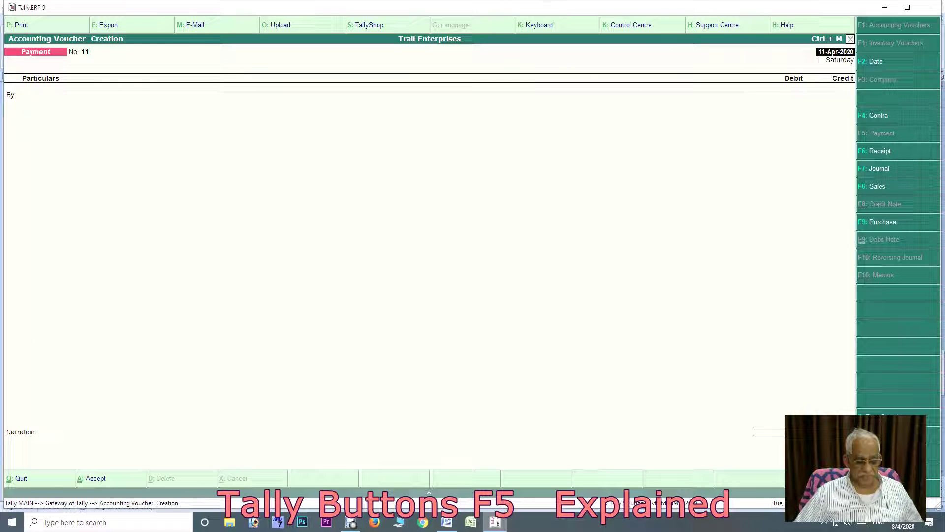
key(F2)
key(Return)
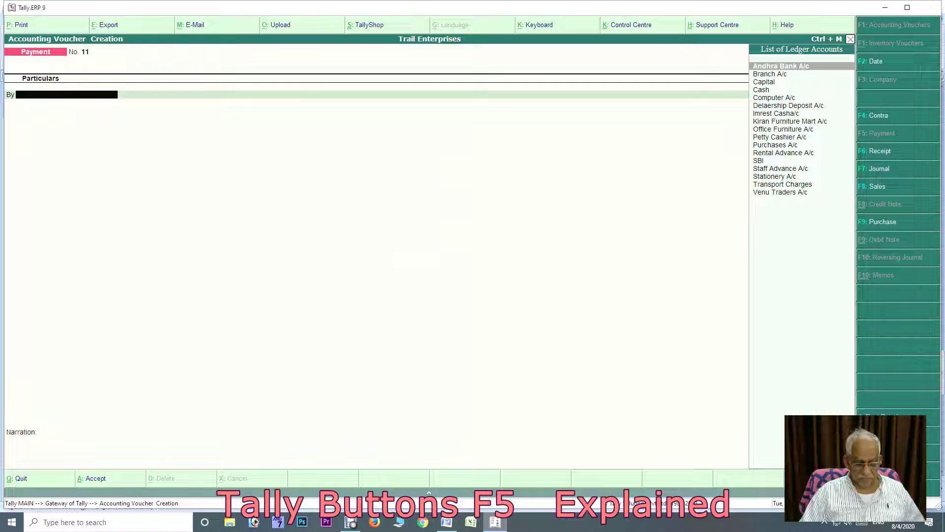
Create a ledger named Electricity Charges A/c under Indirect Expenses as the voucher's debit account.
key(alt+c)
text(Electricity Charge)
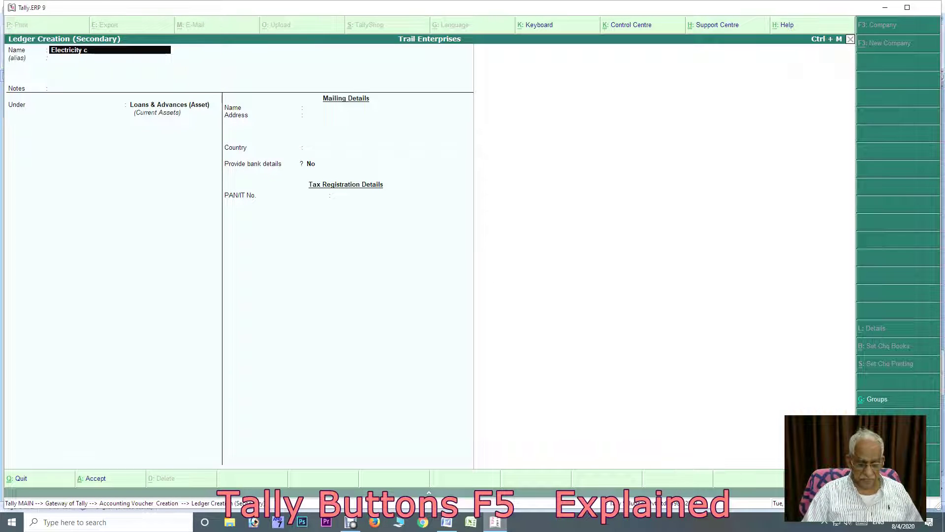
text(s a)
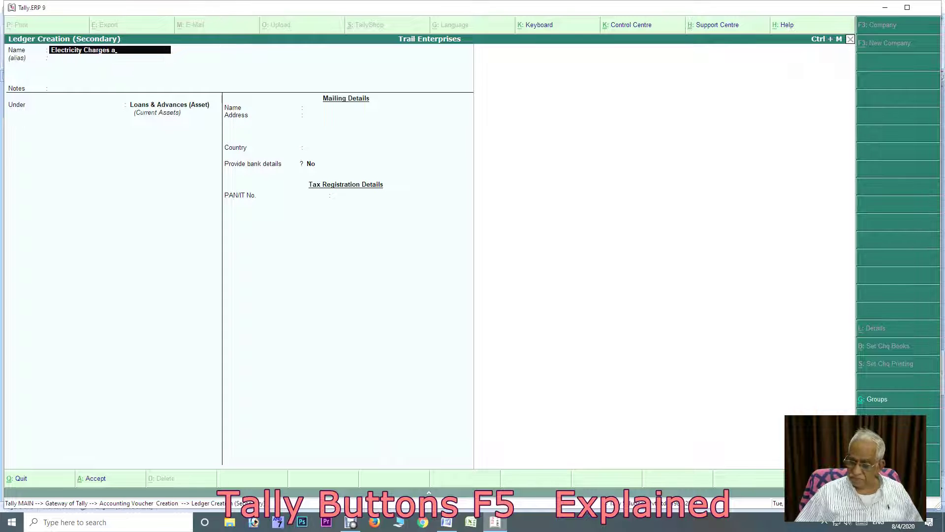
text(/c)
key(Return)
key(Return)
key(Return)
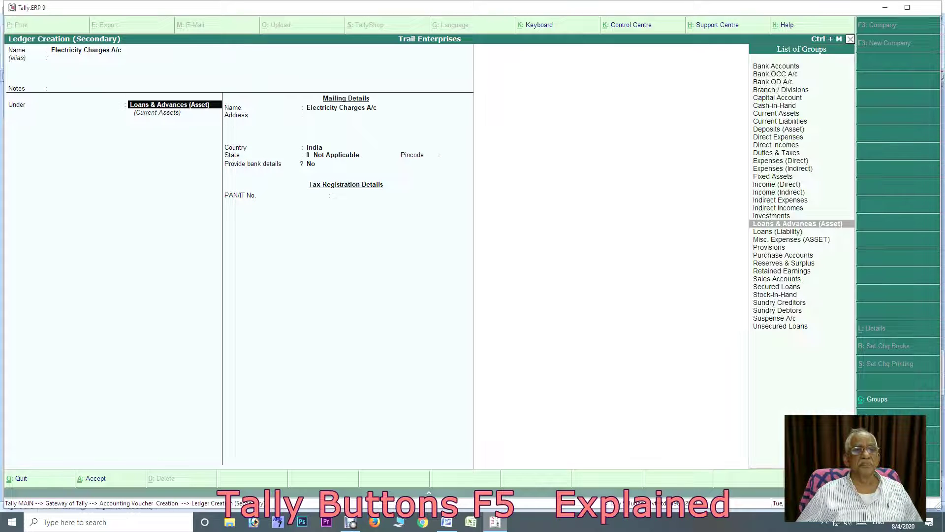
text(Exp)
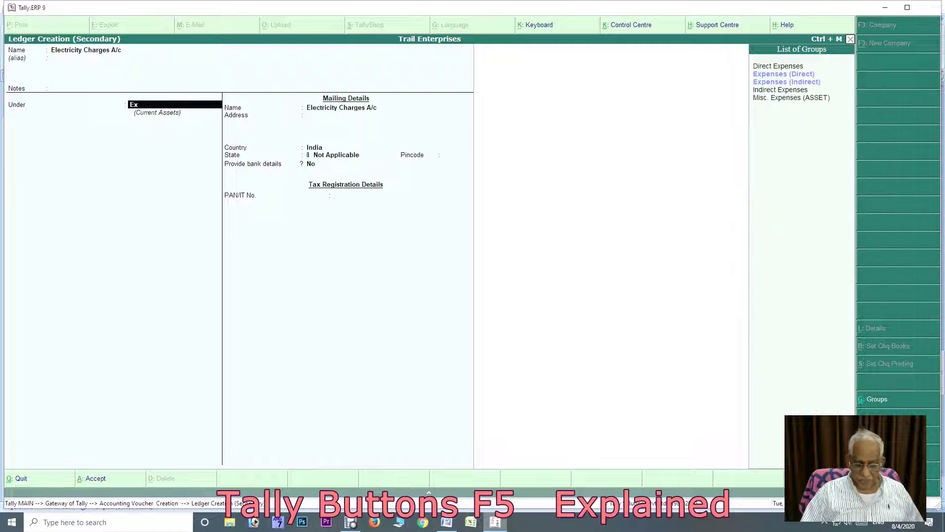
key(Down)
key(Down)
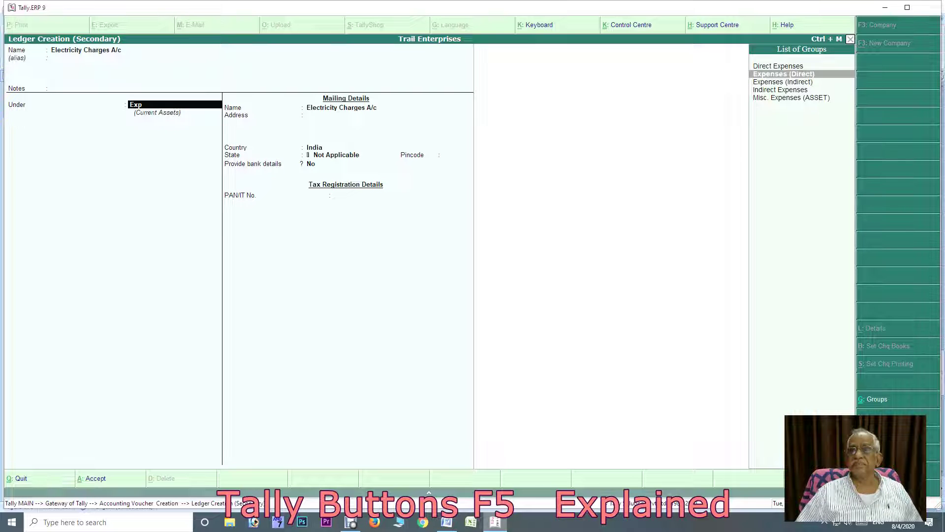
key(Return)
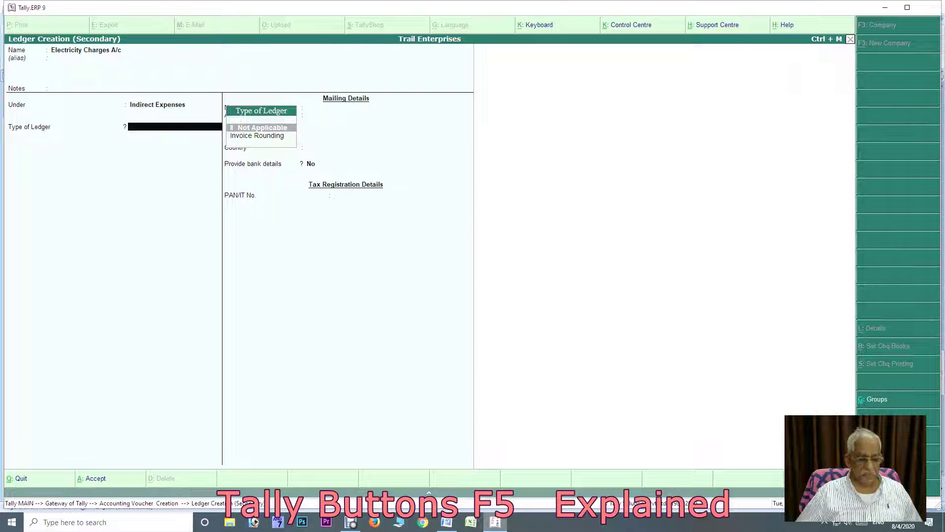
key(ctrl+a)
Debit 1,500 to the electricity charges ledger and choose Petty Cashier A/c as the credit account.
text(1,)
text(500)
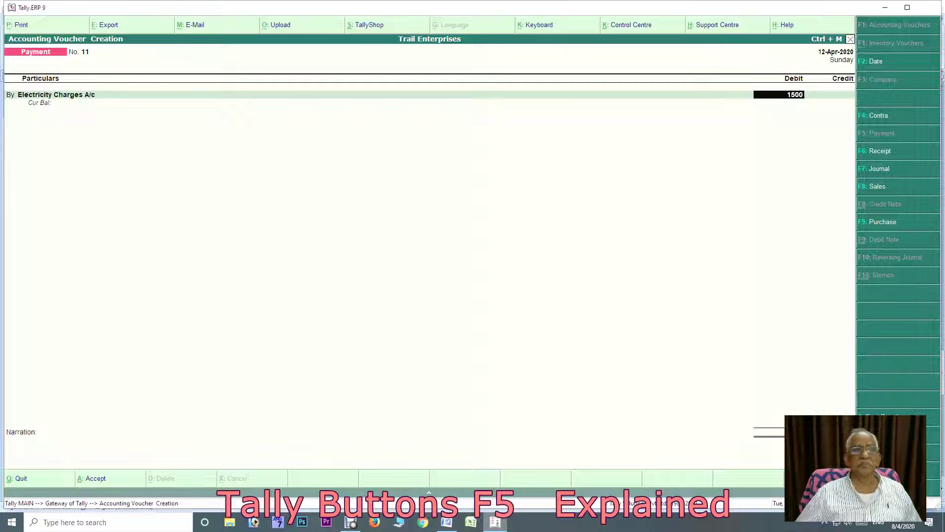
key(Return)
key(Return)
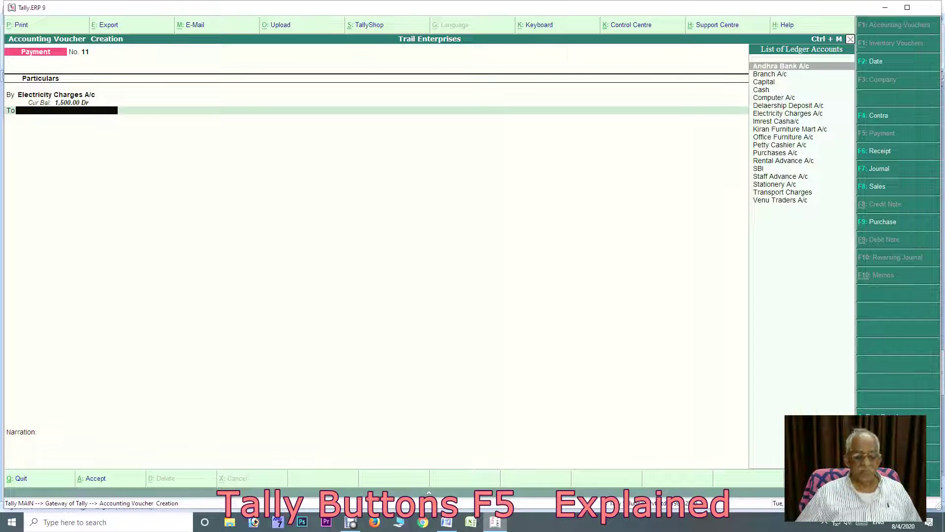
text(Pett)
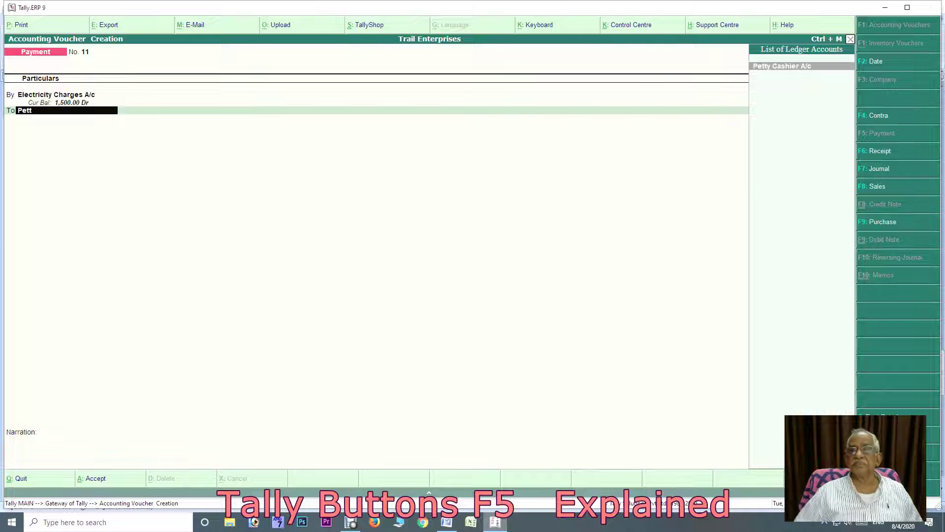
key(Return)
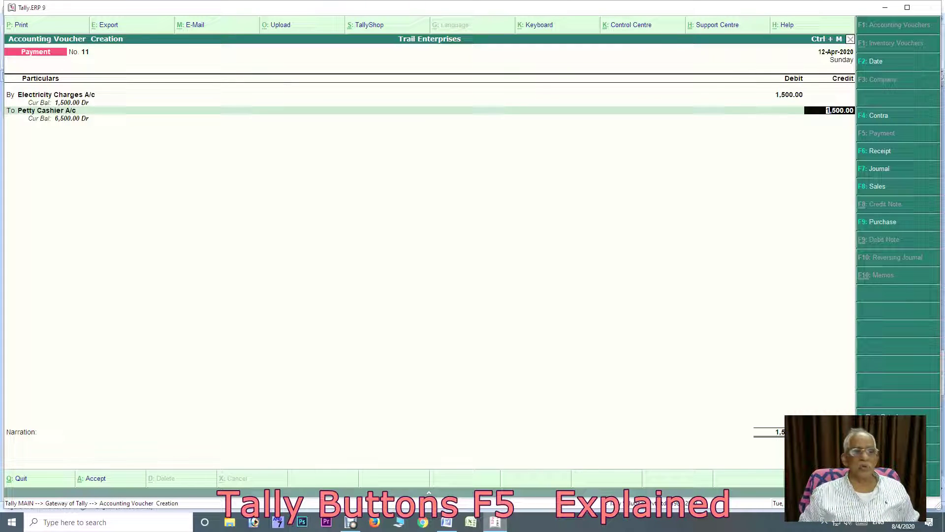
Accept the credit amount, enter the narration "electricity charges" and save the voucher.
key(Return)
text(electricity charges)
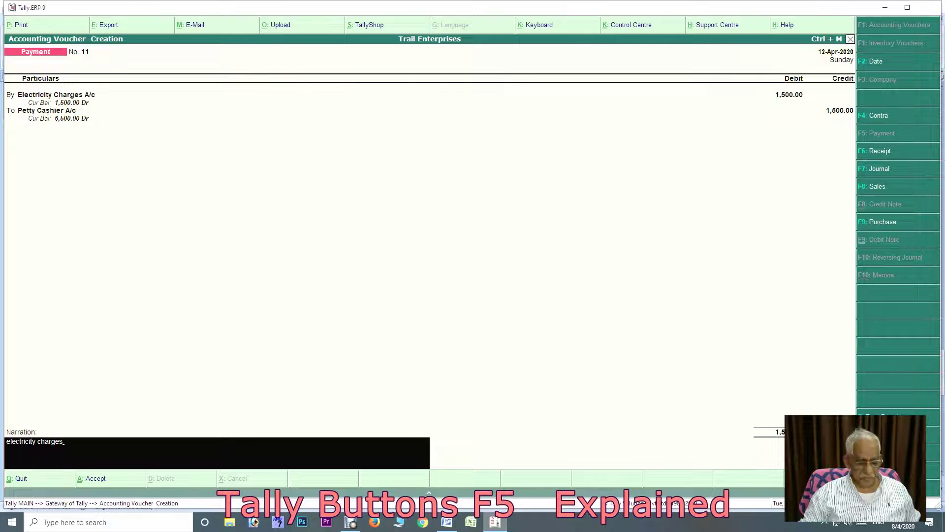
key(Return)
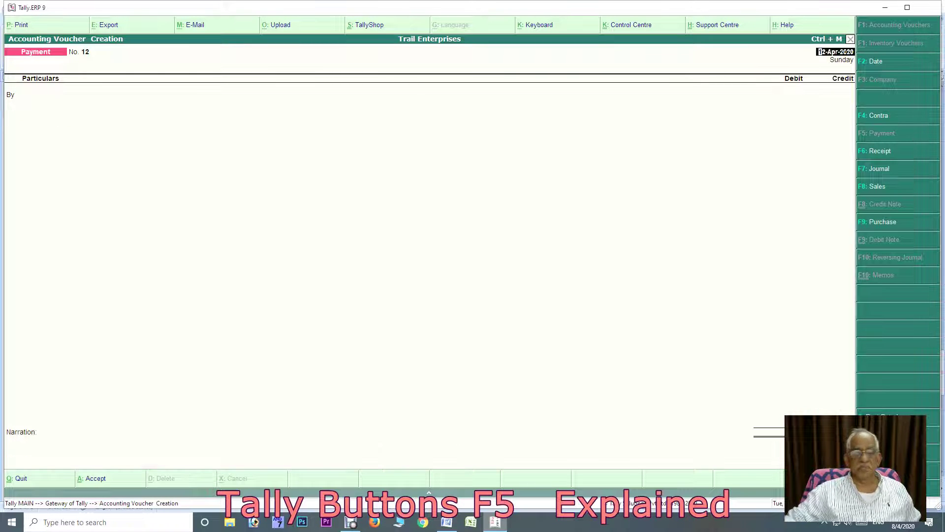
Look up the twelfth transaction in the Word payment list, return to Tally and set the voucher date to 13-4-2020.
click(447, 522)
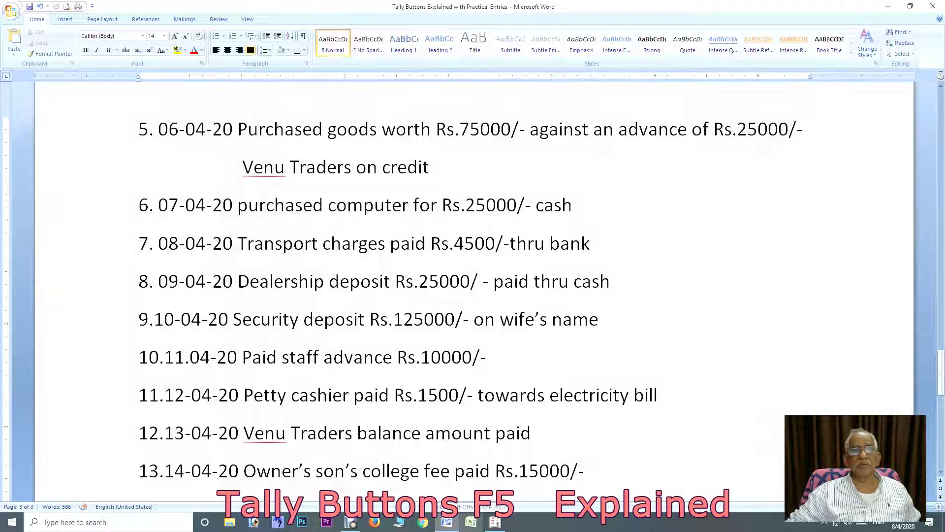
mouse_move(447, 521)
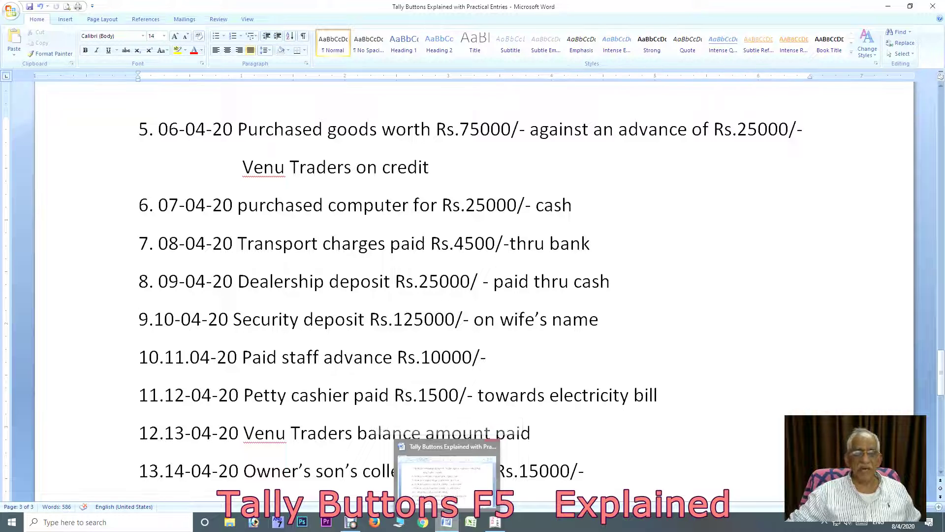
mouse_move(495, 521)
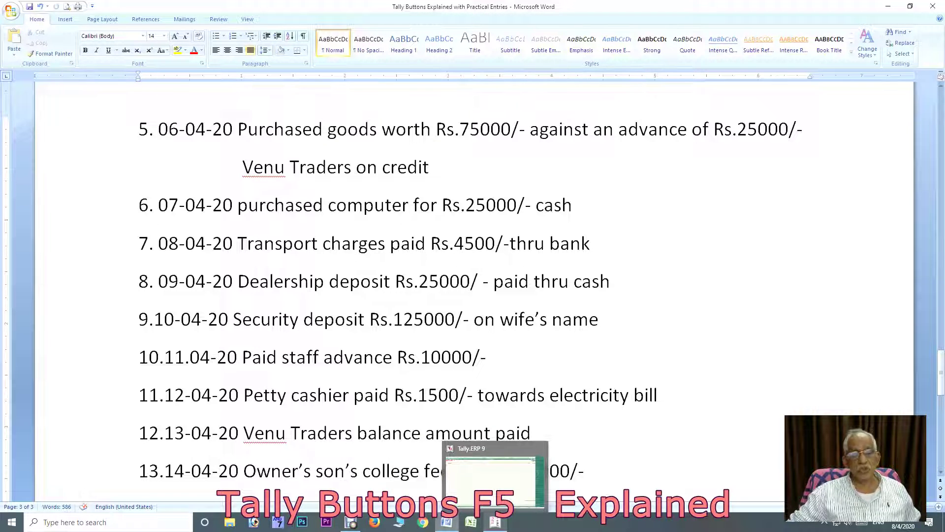
click(495, 522)
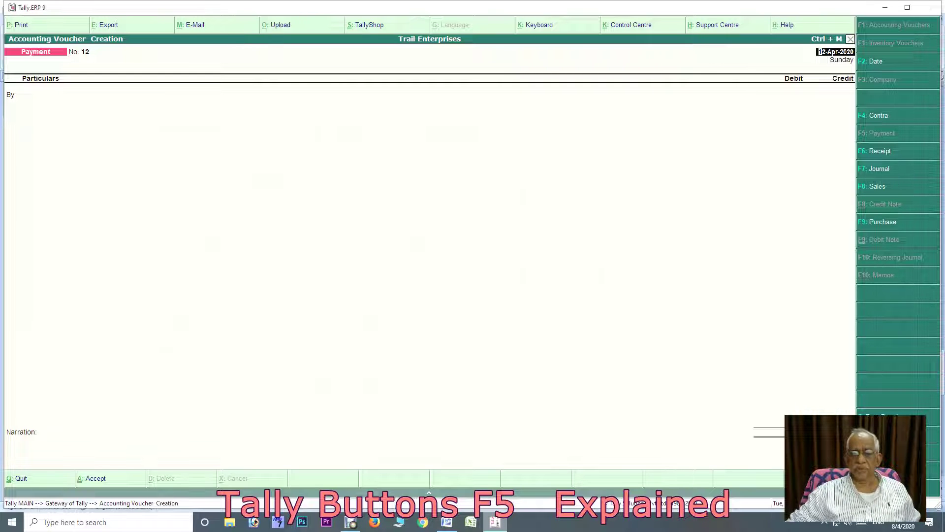
click(446, 521)
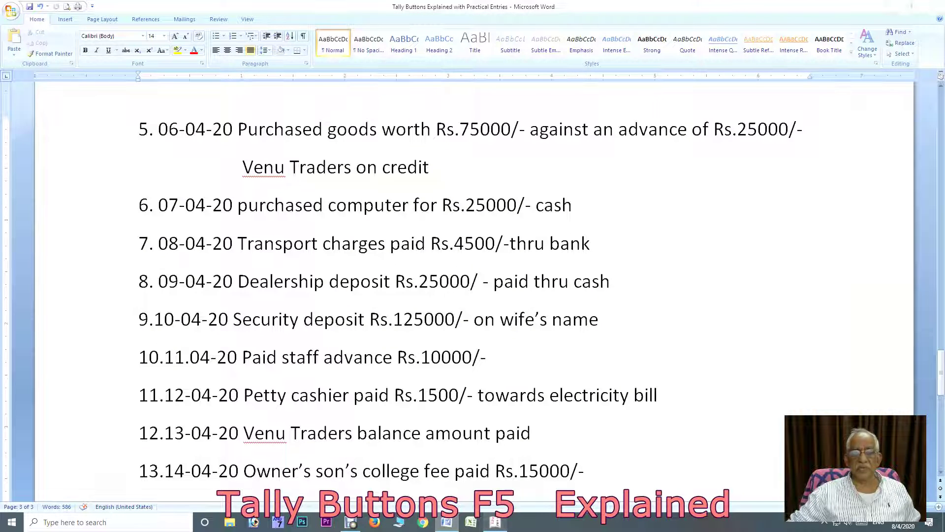
click(495, 522)
key(F2)
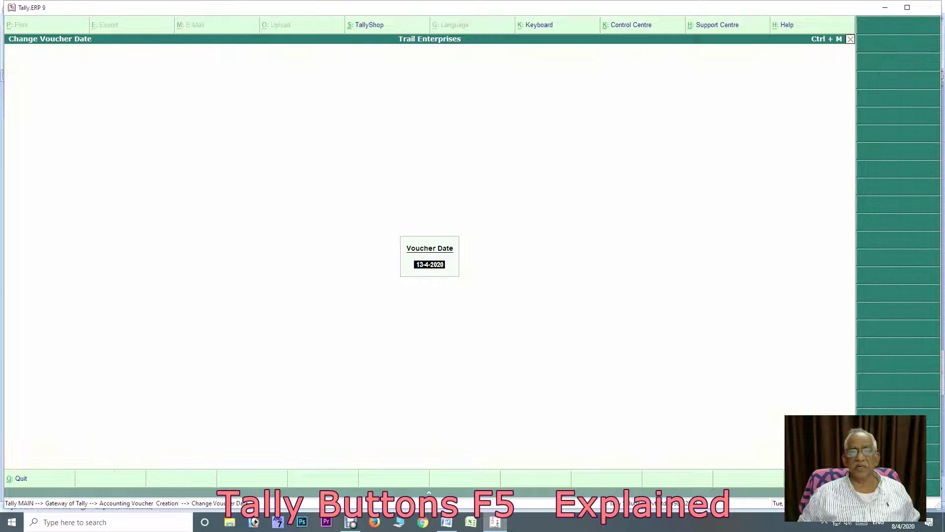
key(Return)
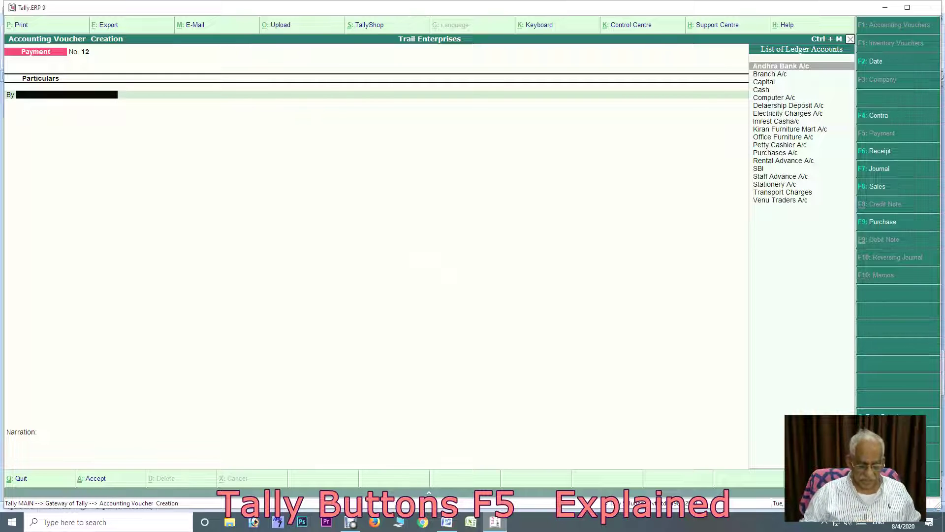
Debit 50,000 to Venu Traders A/c and choose Cash as the credit account.
text(Venu)
key(Return)
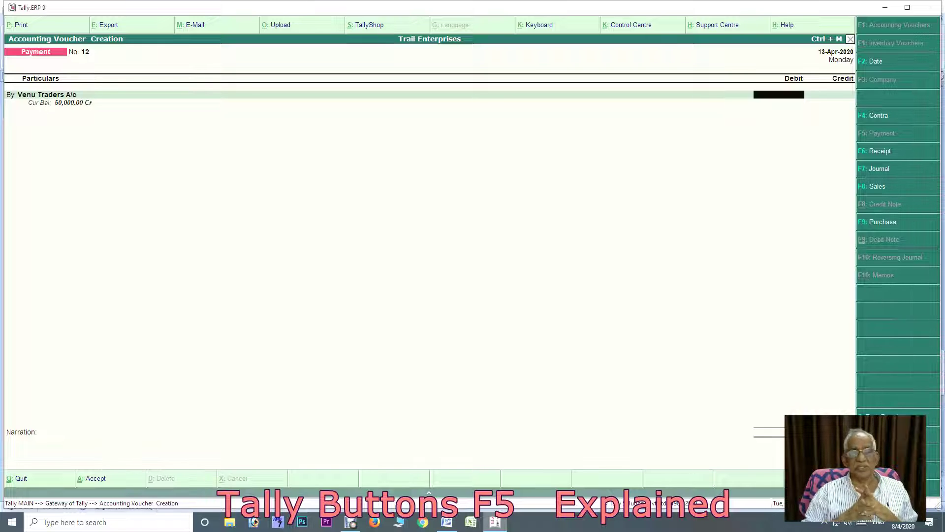
text(50000)
key(Return)
text(C)
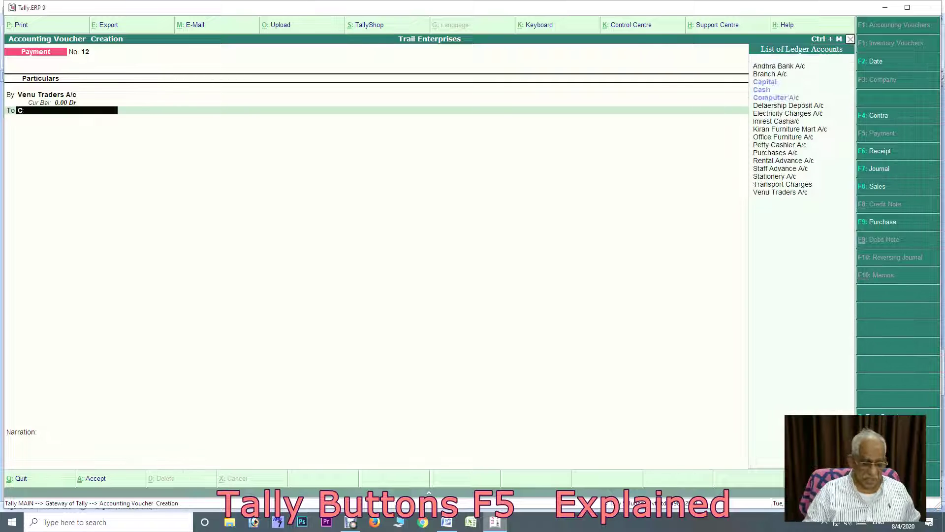
text(as)
key(Return)
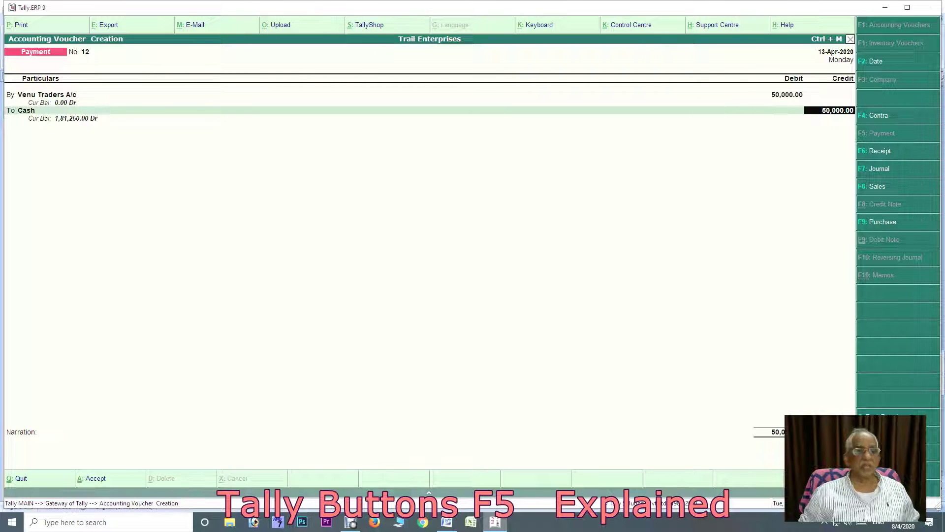
Accept the credit amount, enter the narration "paid" and save the Venu Traders voucher.
key(Return)
text(paid)
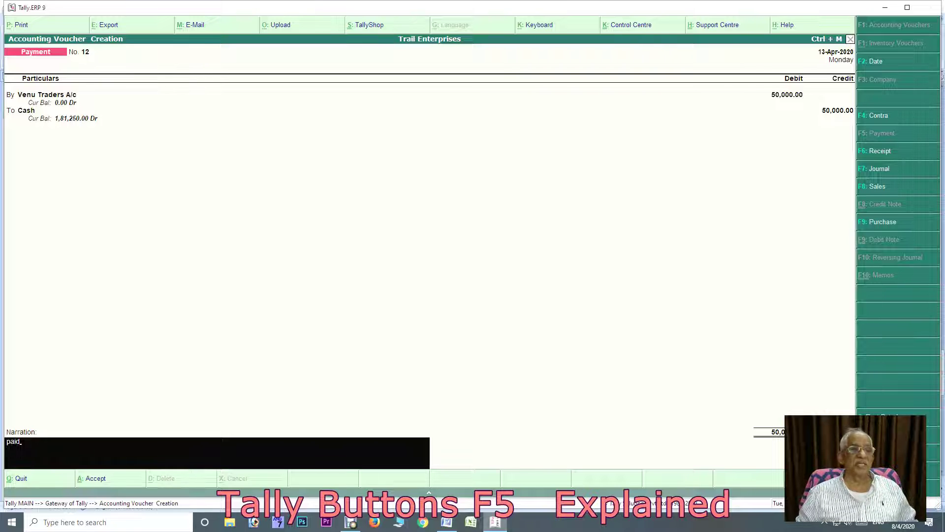
key(ctrl+a)
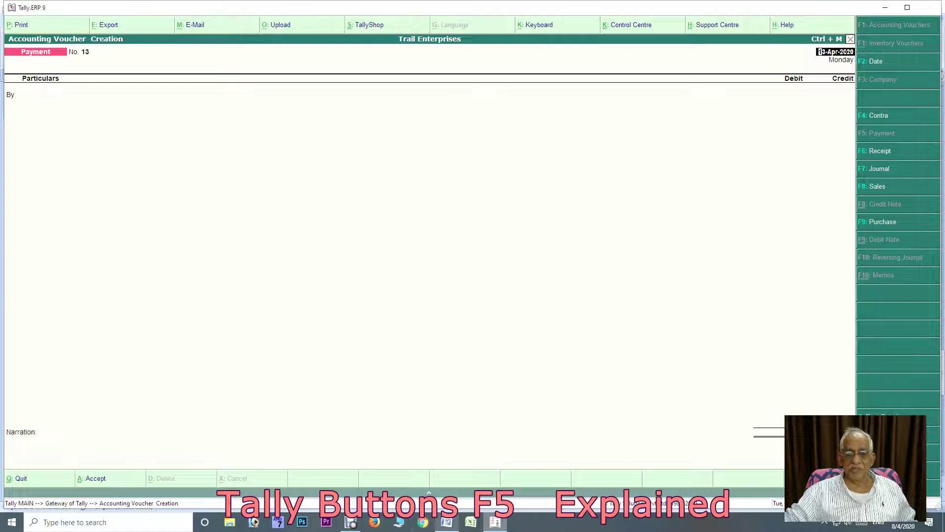
Look up the thirteenth transaction in the Word payment list, return to Tally and set the voucher date to 14-4-2020.
click(447, 521)
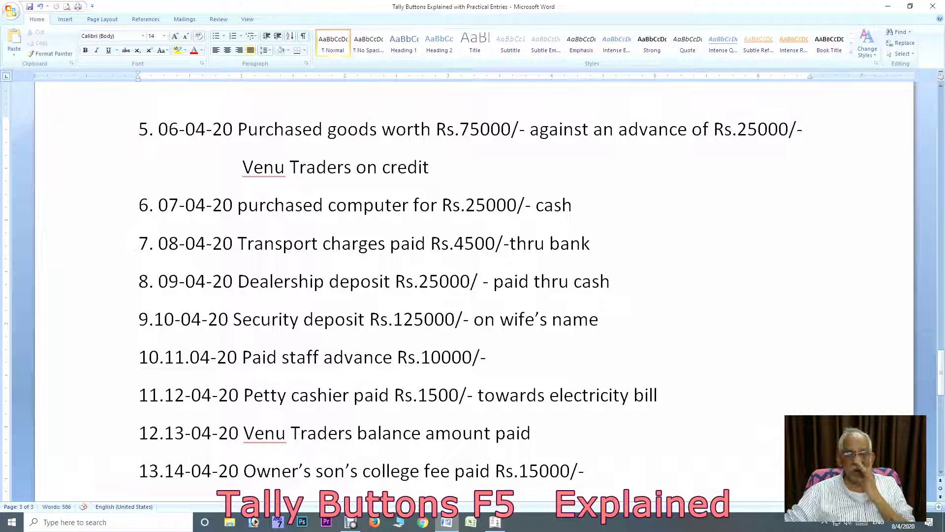
scroll(472, 286, down, 2)
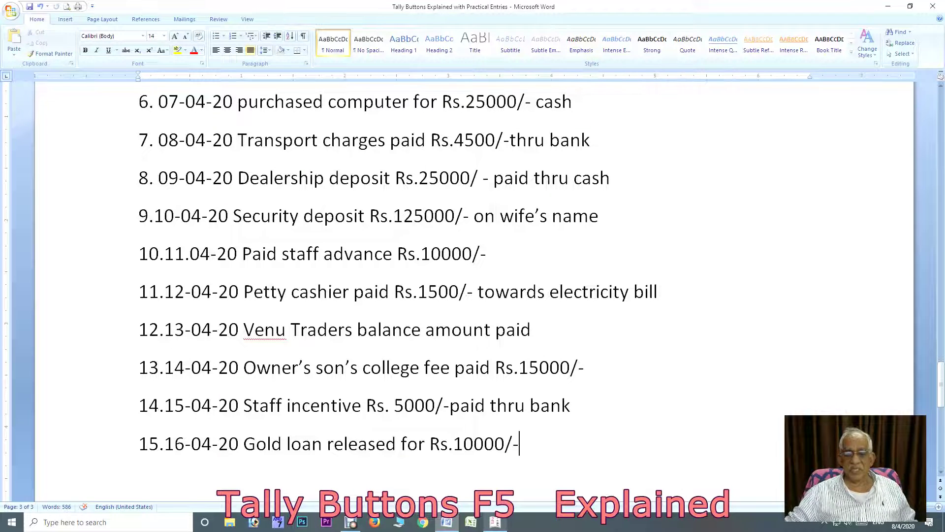
mouse_move(495, 521)
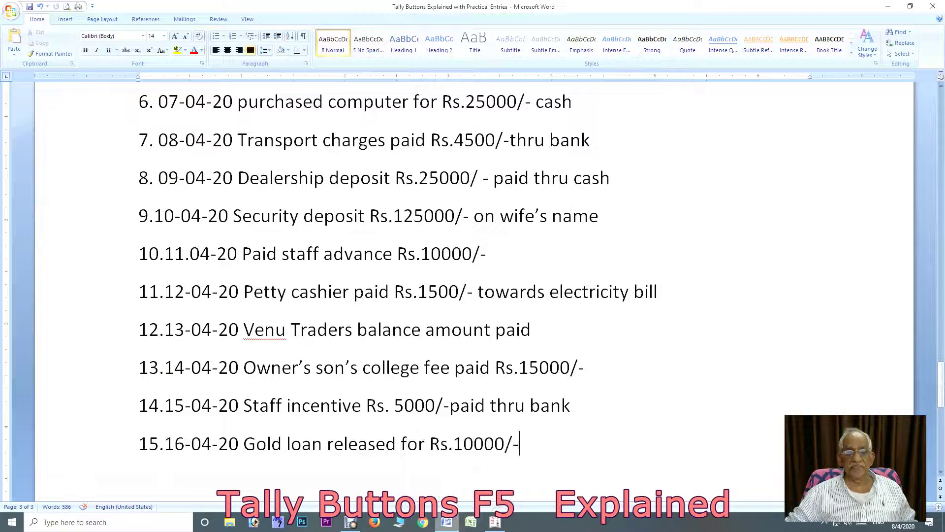
mouse_move(447, 521)
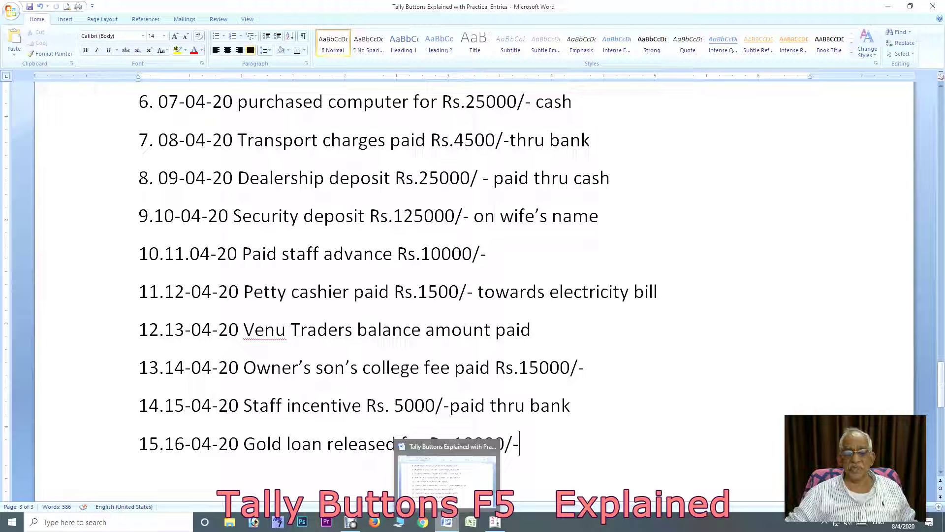
click(495, 522)
key(F2)
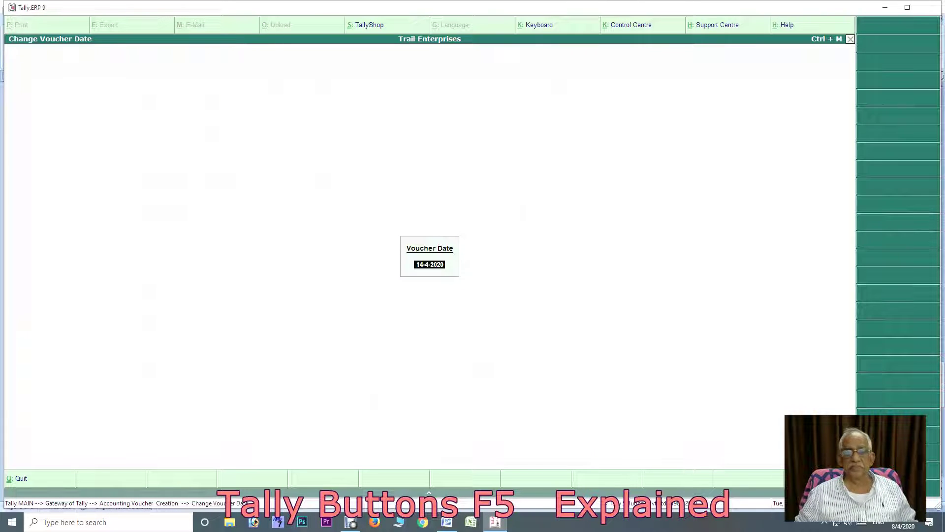
key(Return)
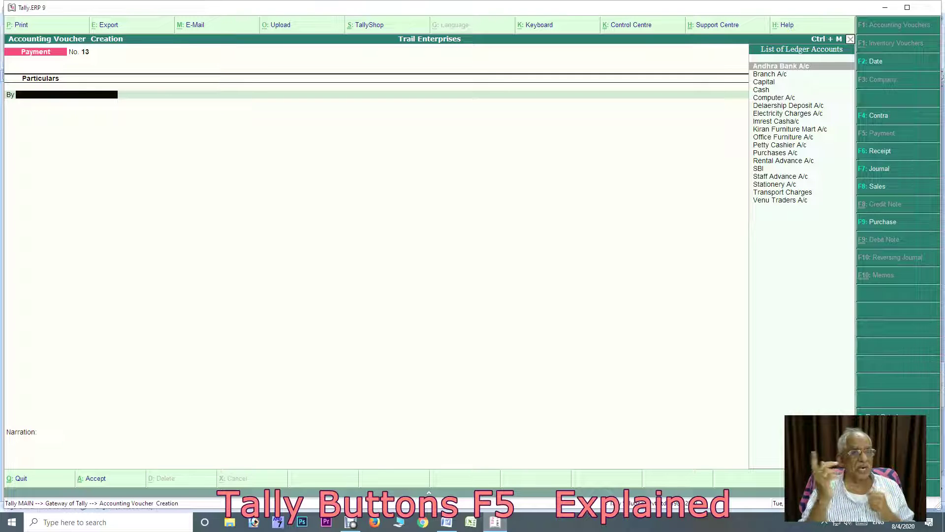
Choose Capital as the debit account, check the college fee in the Word payment list and enter 15000 as the debit amount in Tally.
text(Capi)
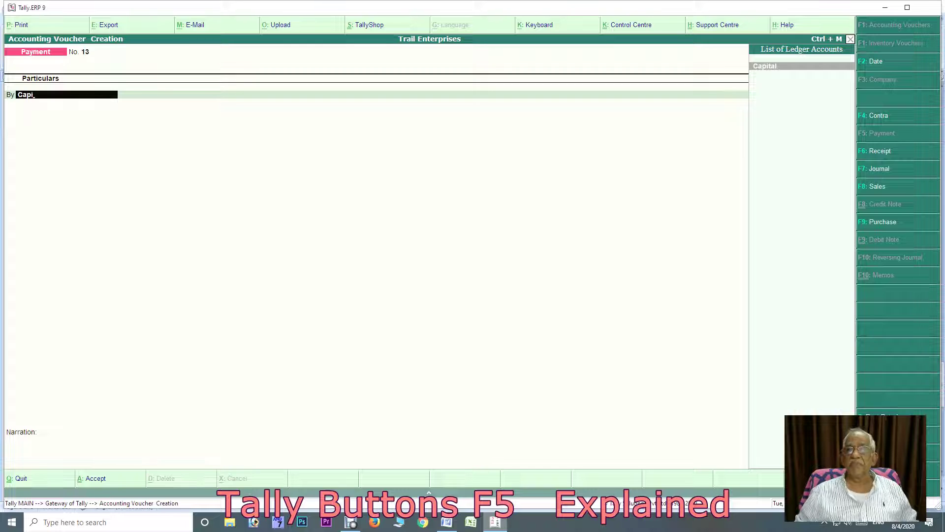
key(Return)
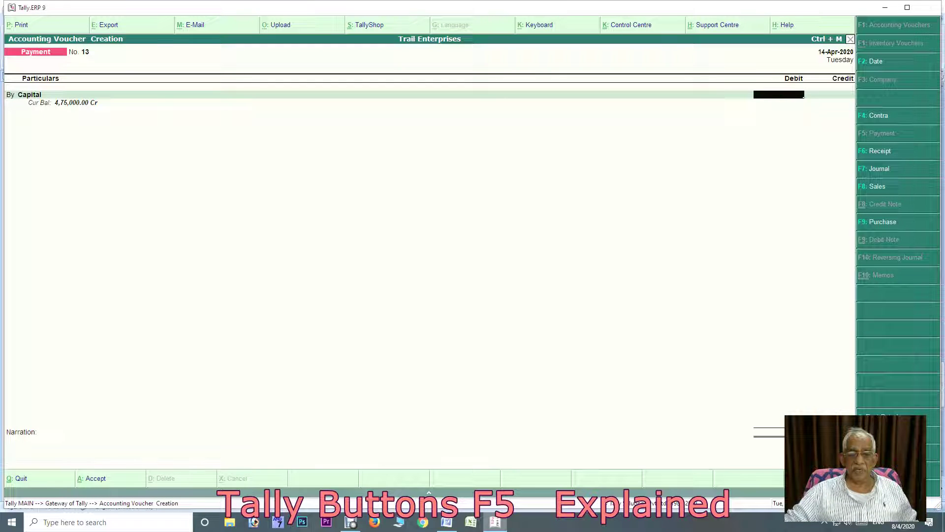
key(alt+Tab)
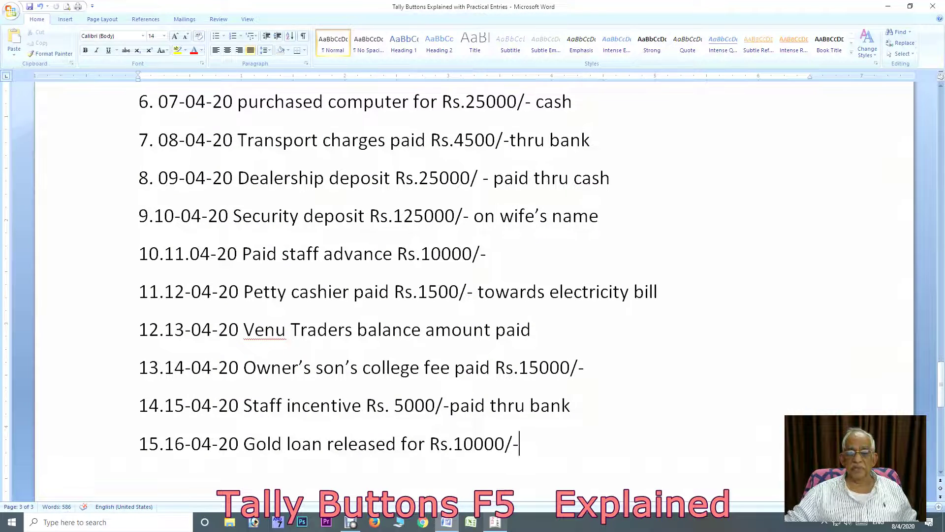
key(alt+Tab)
text(15)
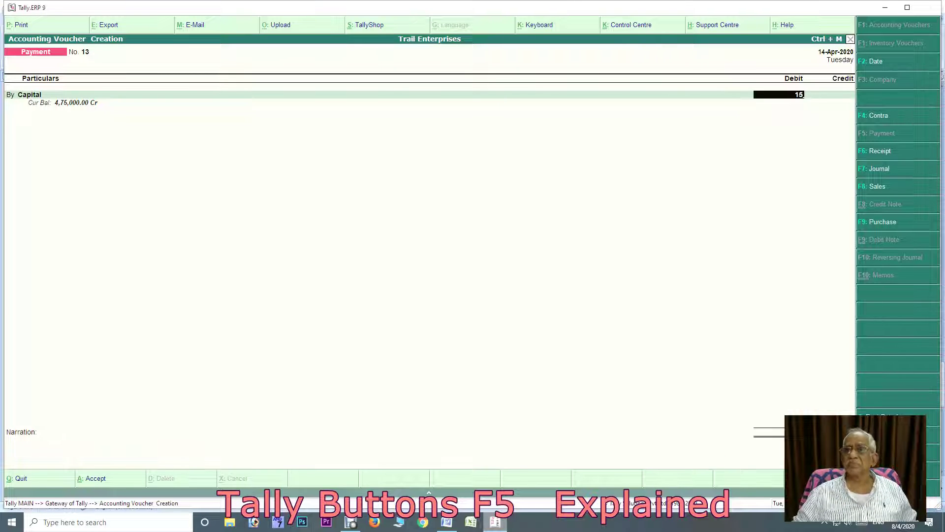
text(000)
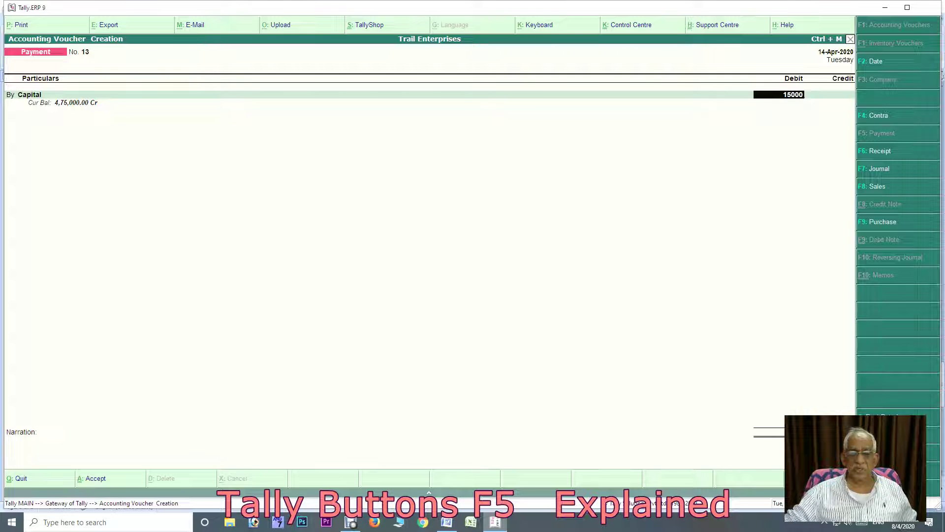
Recheck the college fee entry in the Word payment list, return to Tally and credit 15,000 to Cash.
click(447, 522)
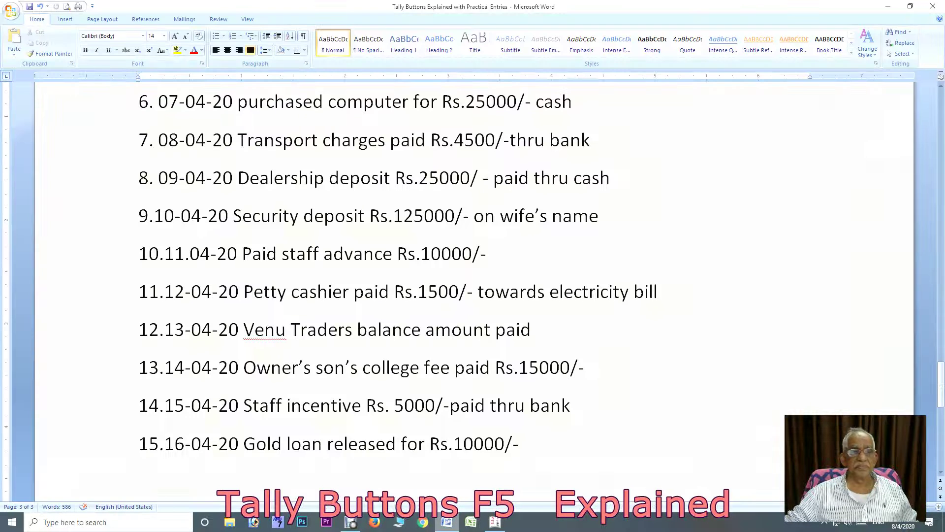
click(495, 522)
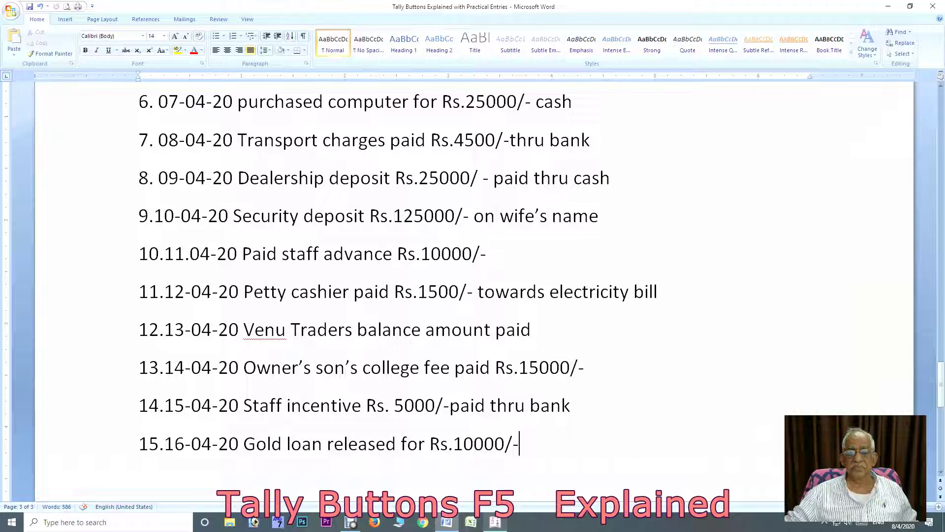
key(Return)
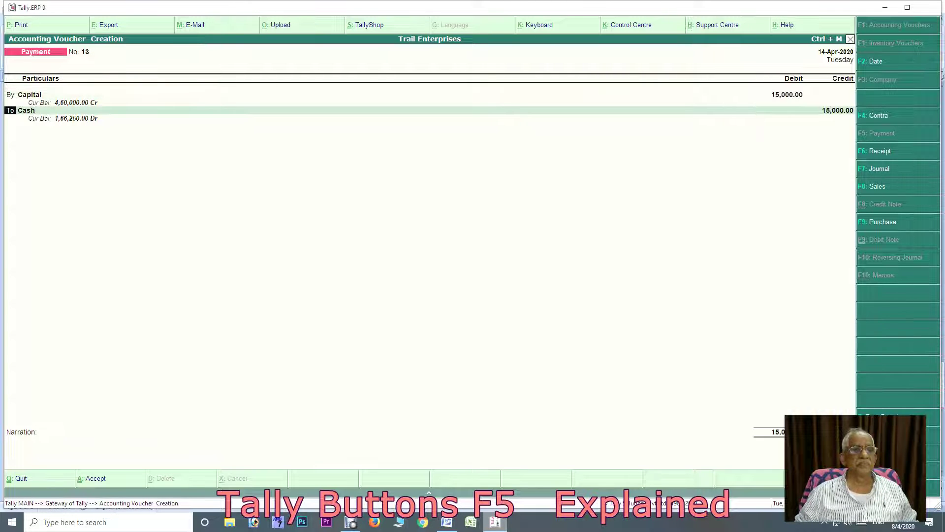
key(Return)
key(Return)
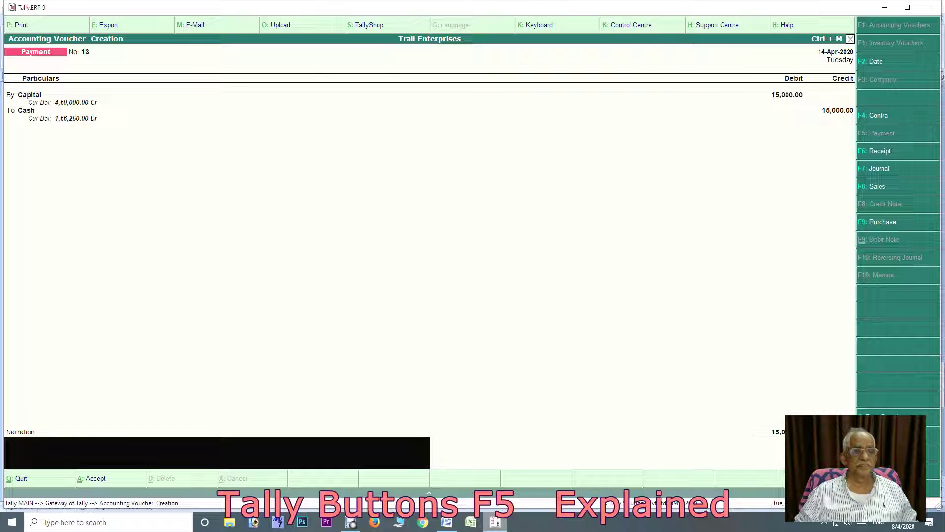
Enter the narration "witjhdrawal sons college fee" and save the Capital payment voucher.
text(Witjhdrawal)
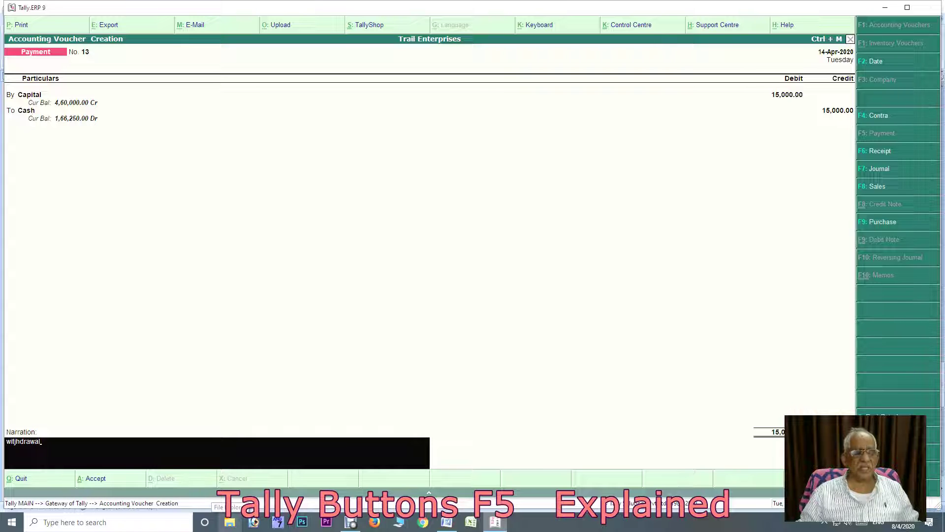
text(ns colle)
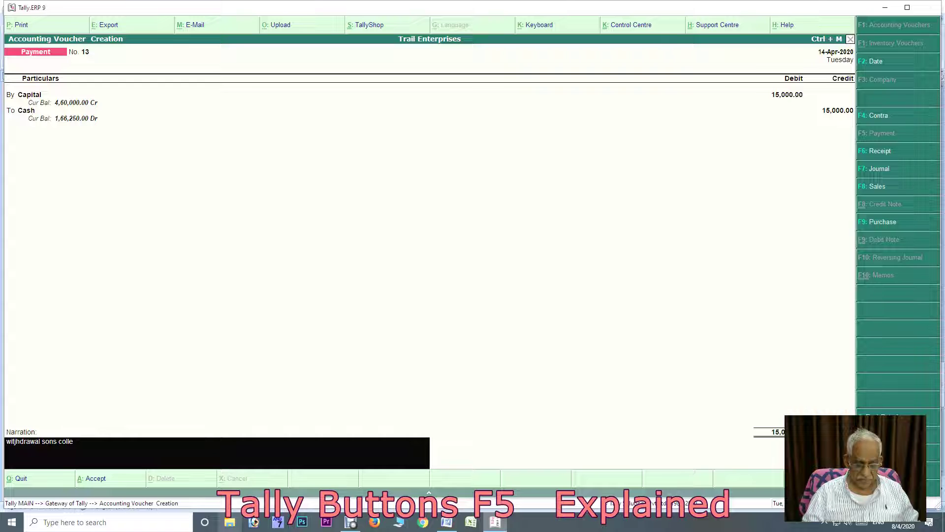
text(ge fee)
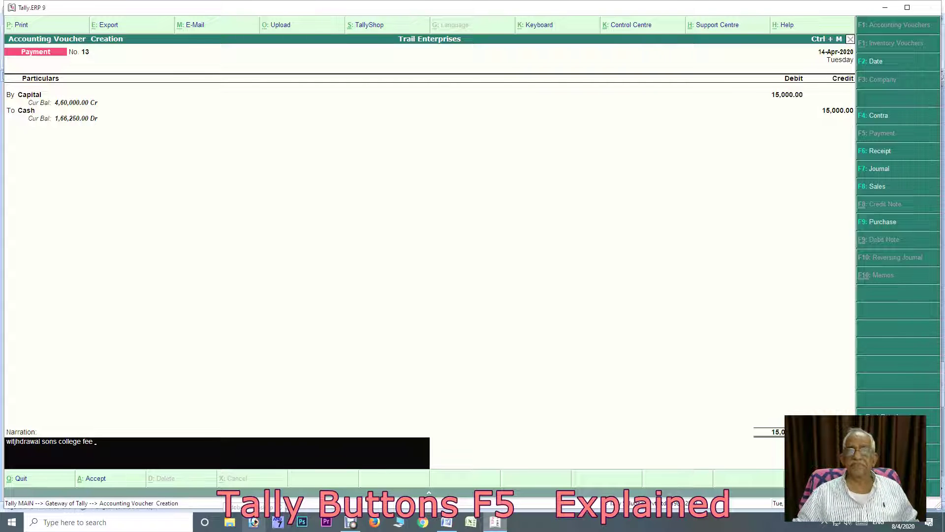
key(ctrl+a)
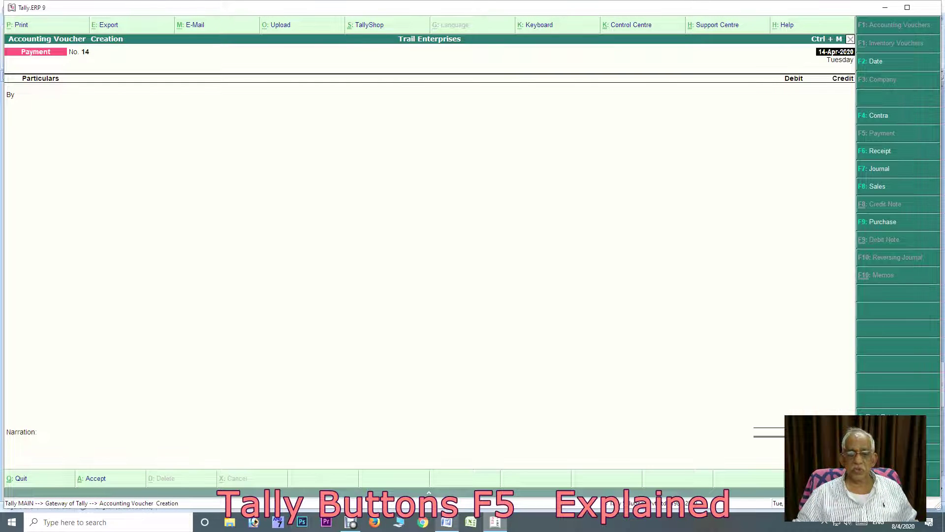
Look up the fourteenth transaction in the Word payment list, return to Tally and set the voucher date to 15-4-2020.
click(446, 522)
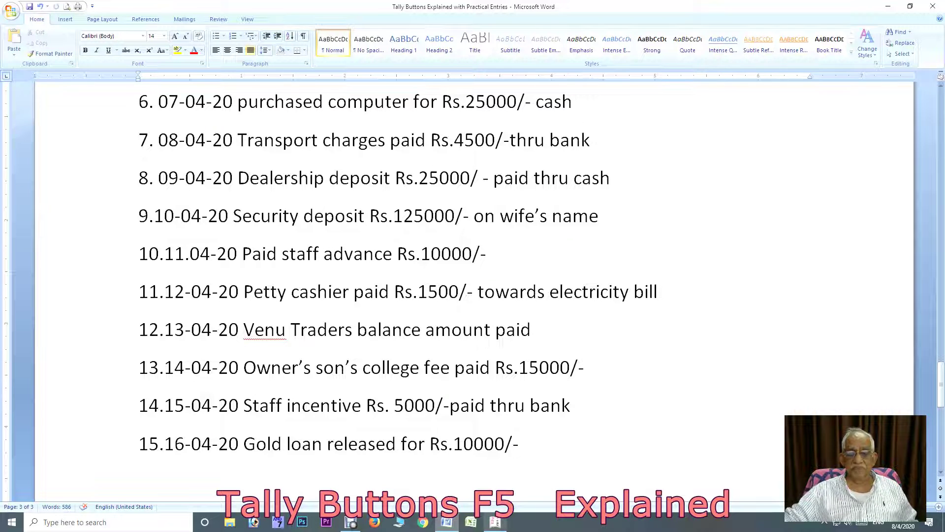
click(494, 521)
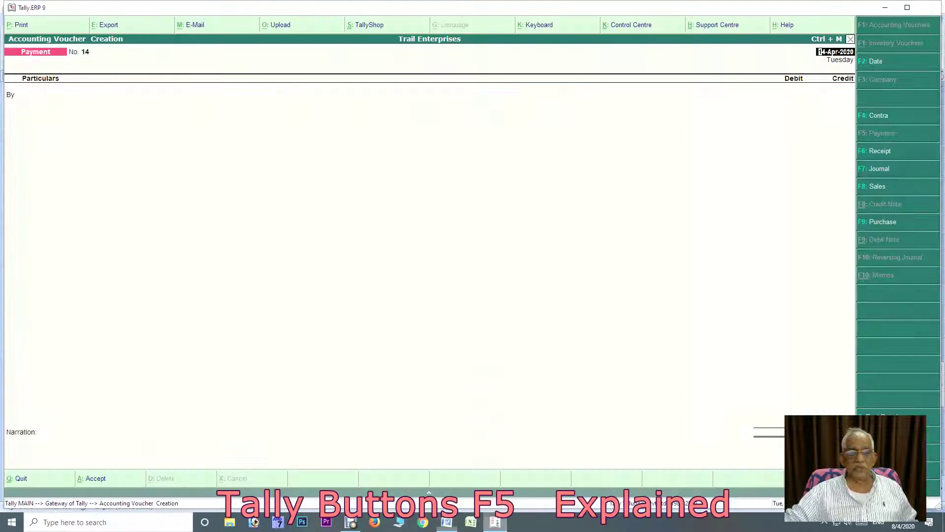
key(F2)
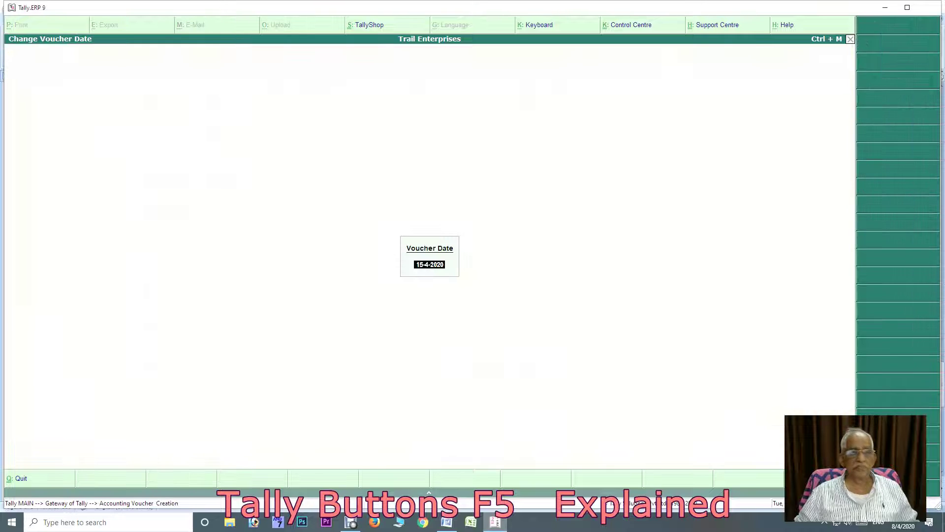
text(15)
key(Return)
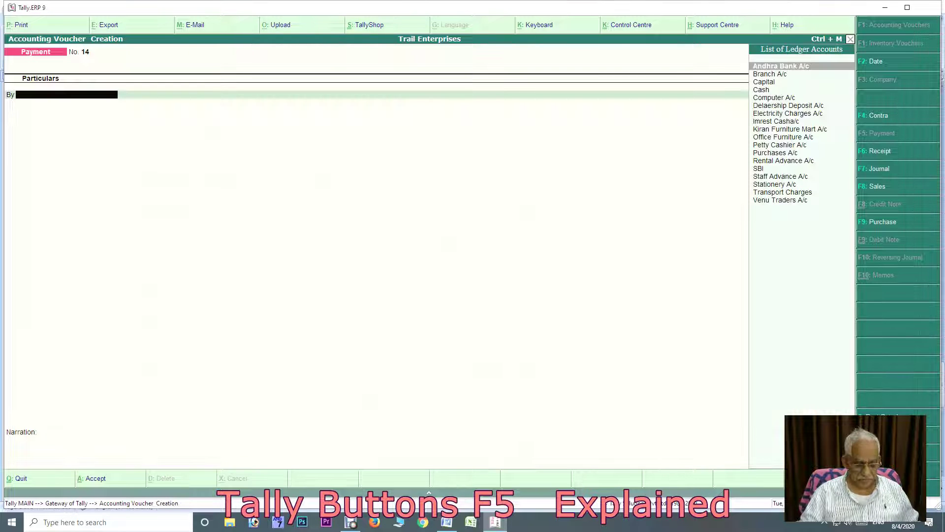
Create a ledger named Staff Incentive A/c under Indirect Expenses from within the payment voucher.
key(alt+c)
text(taff inc)
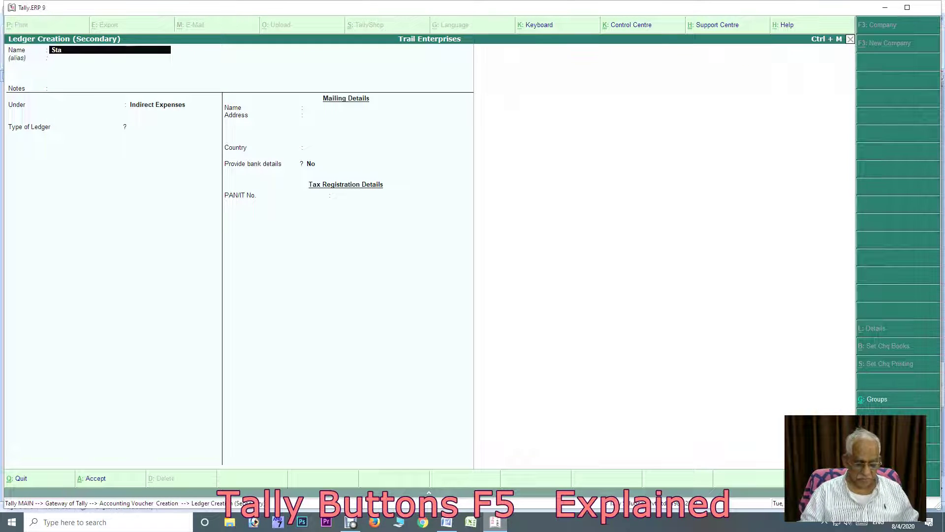
key(BackSpace)
key(BackSpace)
key(BackSpace)
text(Ince)
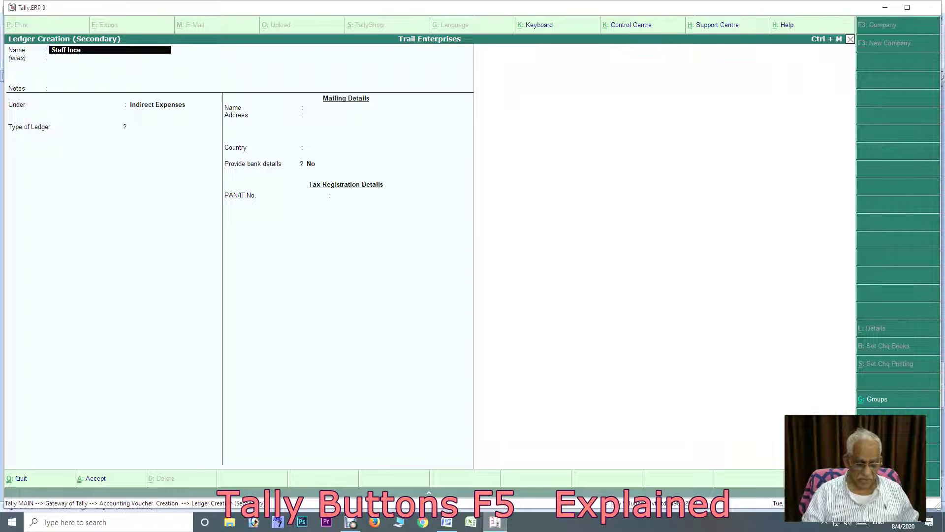
text(ntive)
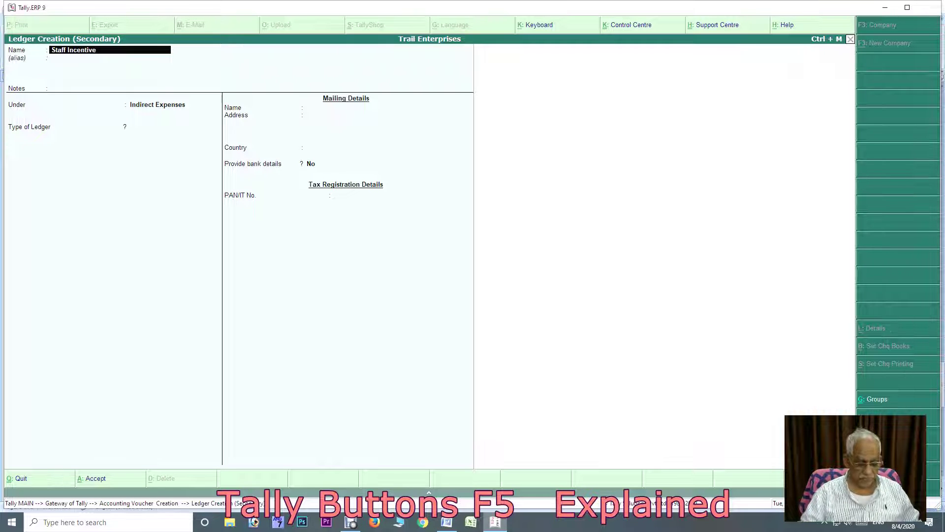
text( a/c)
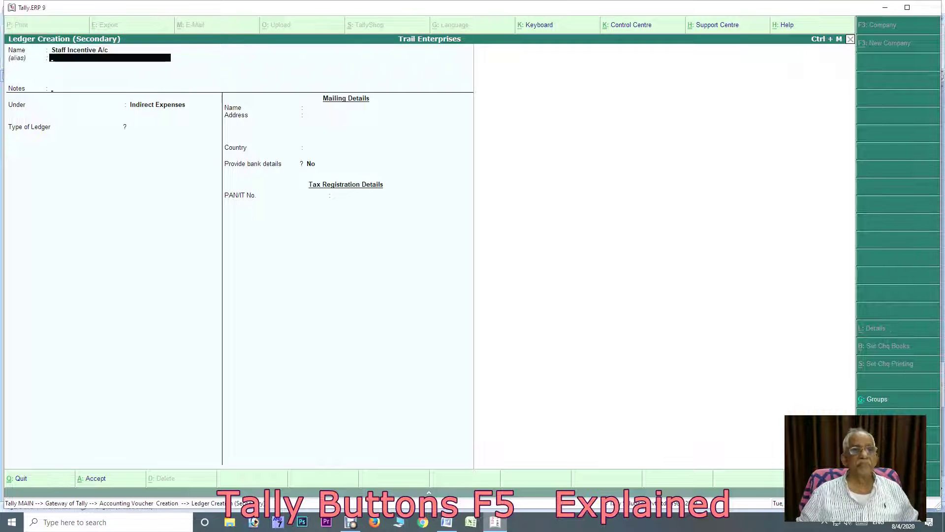
key(Return)
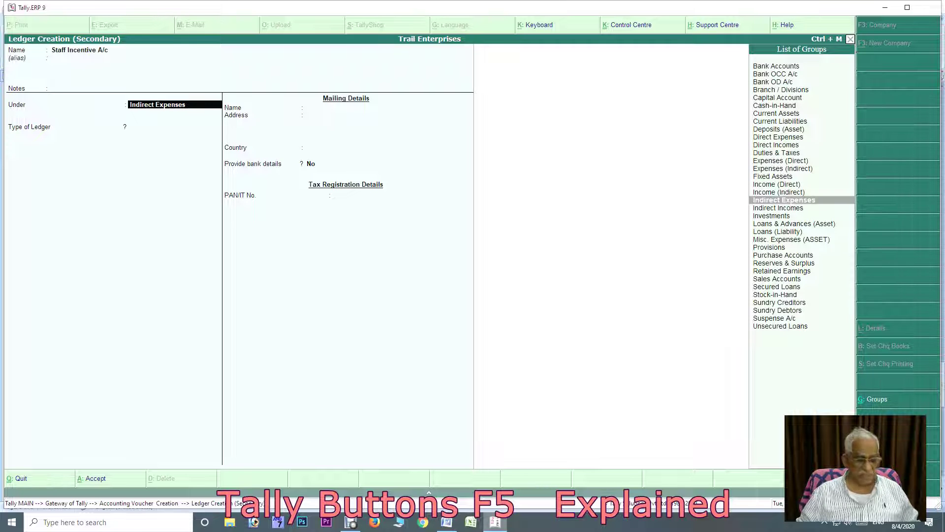
key(ctrl+a)
Debit 5,000 to Staff Incentive A/c and choose Andhra Bank A/c as the credit account.
key(Return)
text(5000)
key(Return)
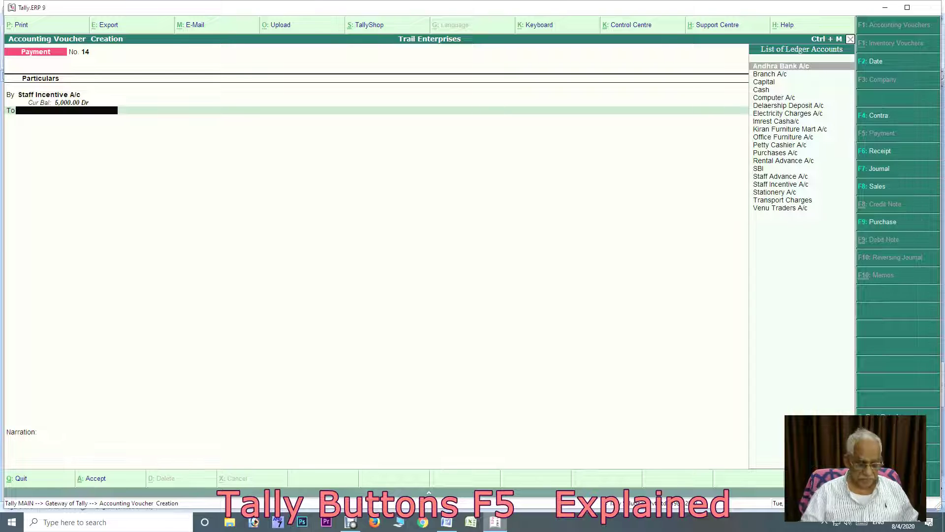
text(and)
key(Return)
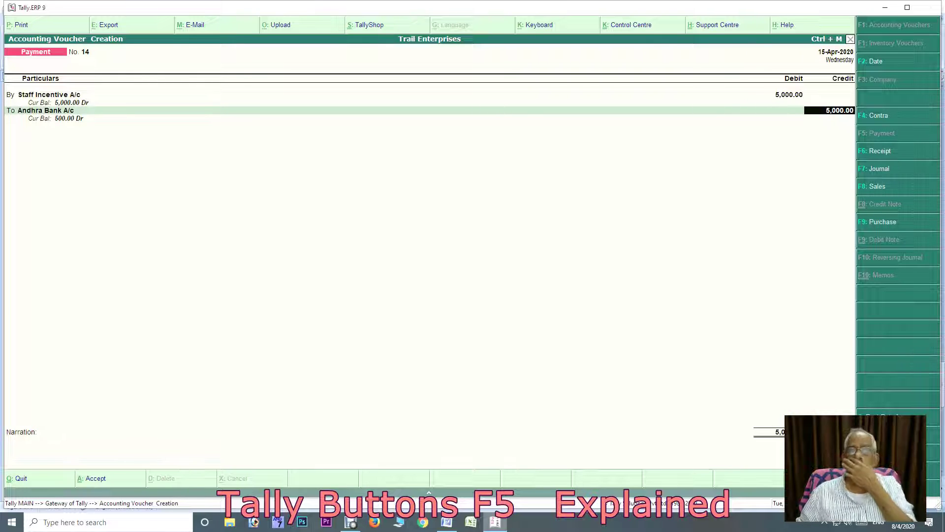
Accept the credit amount, enter the narration "incentive paid" and save the staff incentive voucher.
key(Return)
key(Return)
key(Return)
key(Return)
text(incentive)
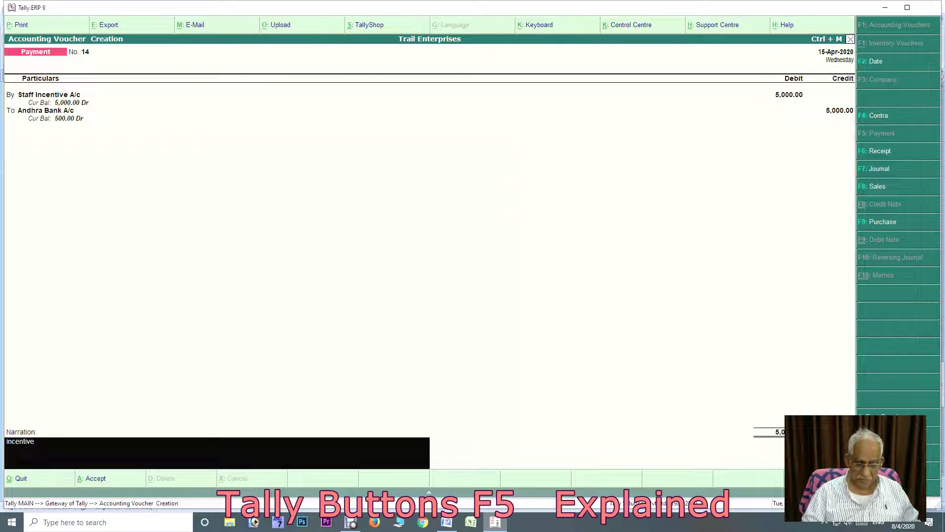
text( op)
text(aid)
key(BackSpace)
key(BackSpace)
key(BackSpace)
key(BackSpace)
text(paid)
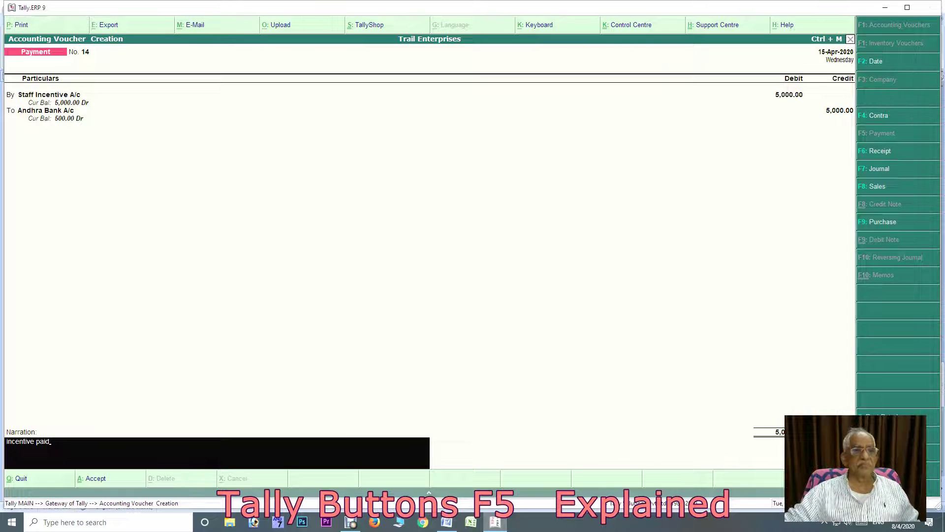
key(ctrl+a)
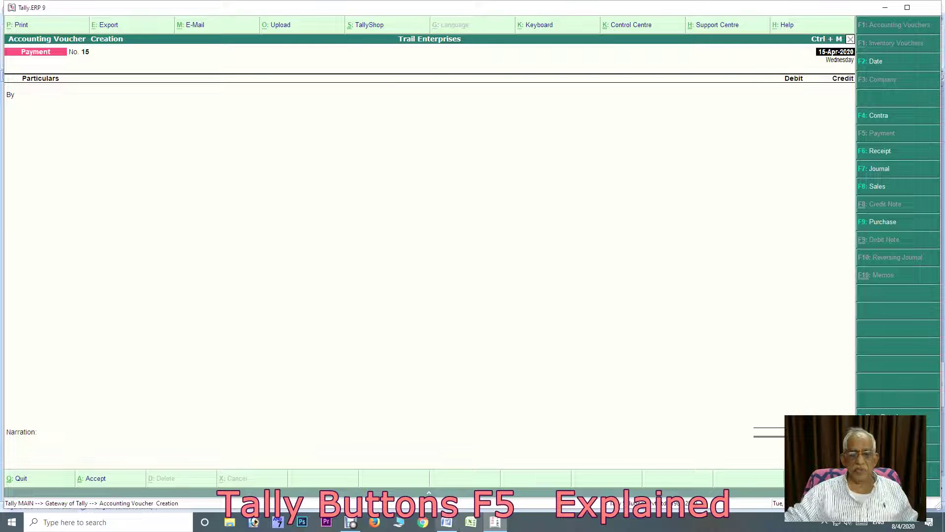
Look up the fifteenth transaction in the Word payment list, return to Tally and set the voucher date to 16-4-2020.
click(447, 522)
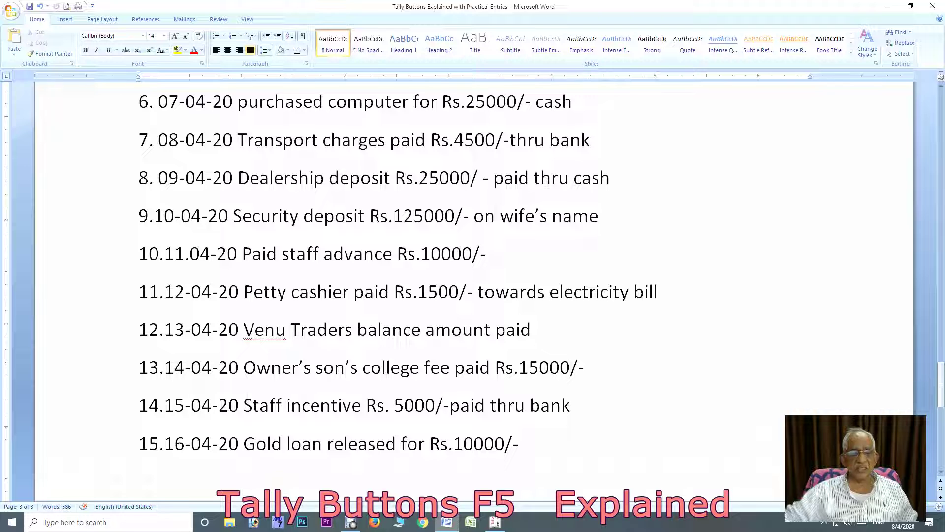
click(495, 522)
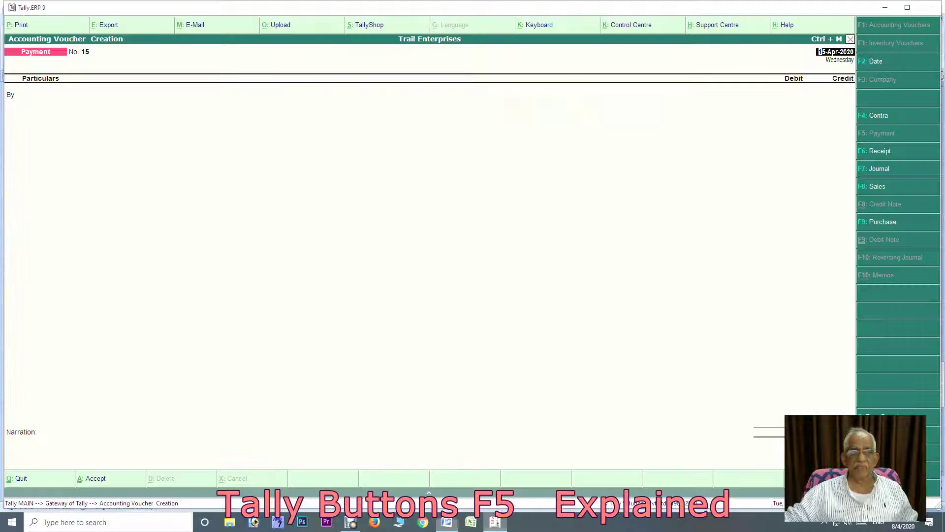
key(F2)
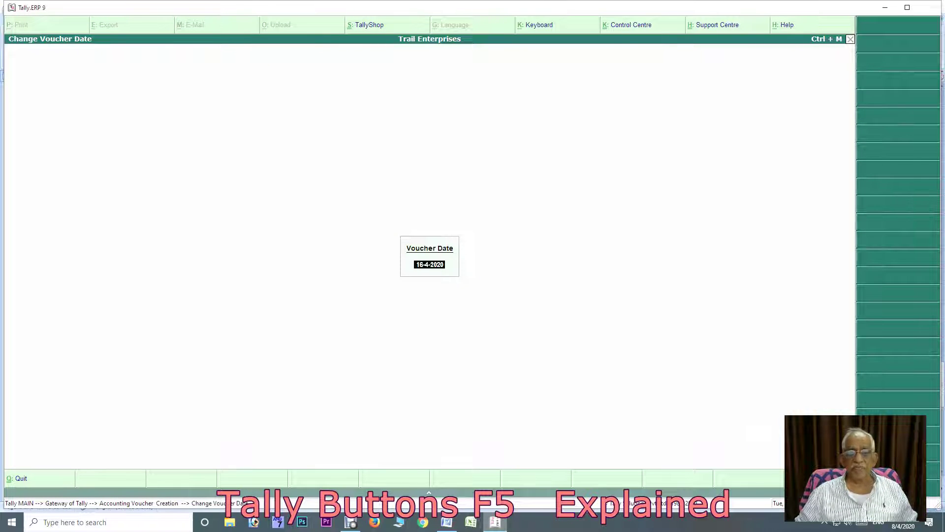
key(Return)
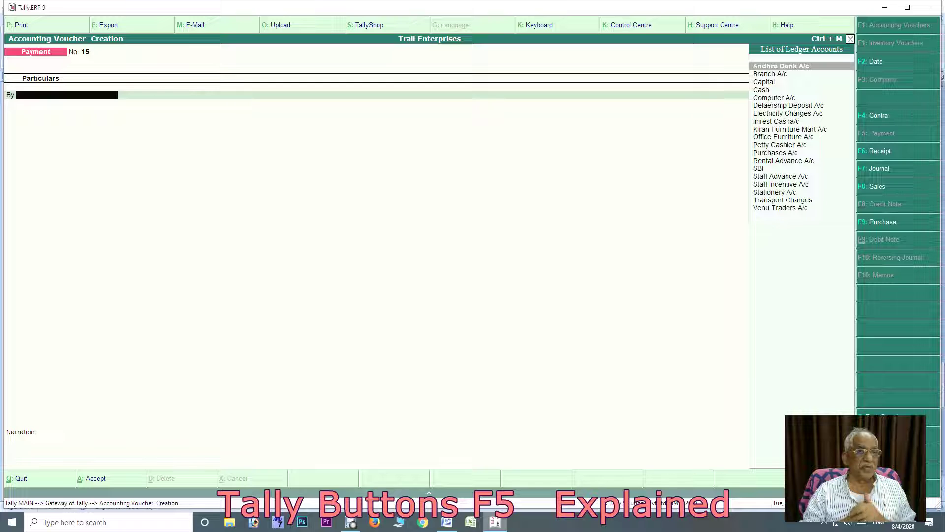
Debit 10,000 to Capital, checking the gold loan amount in the Word payment list, and credit the same amount to Cash.
text(Capi)
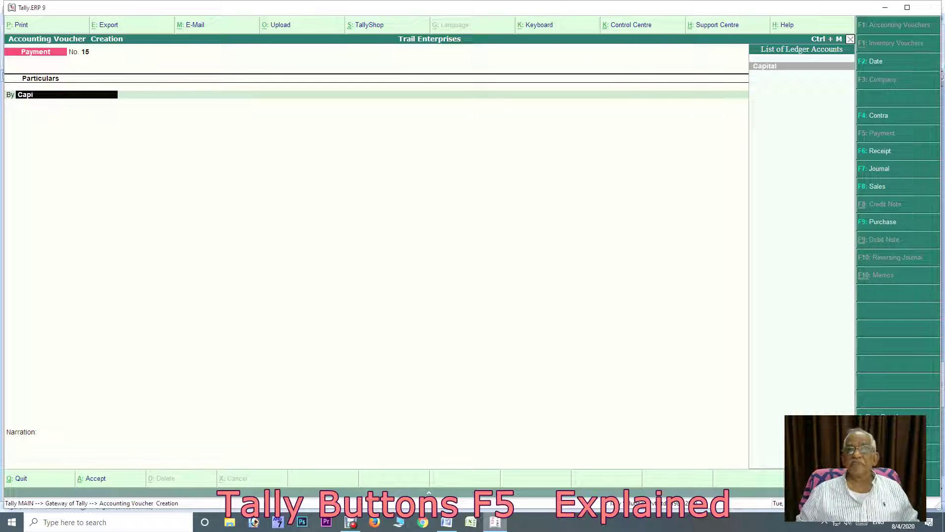
key(Return)
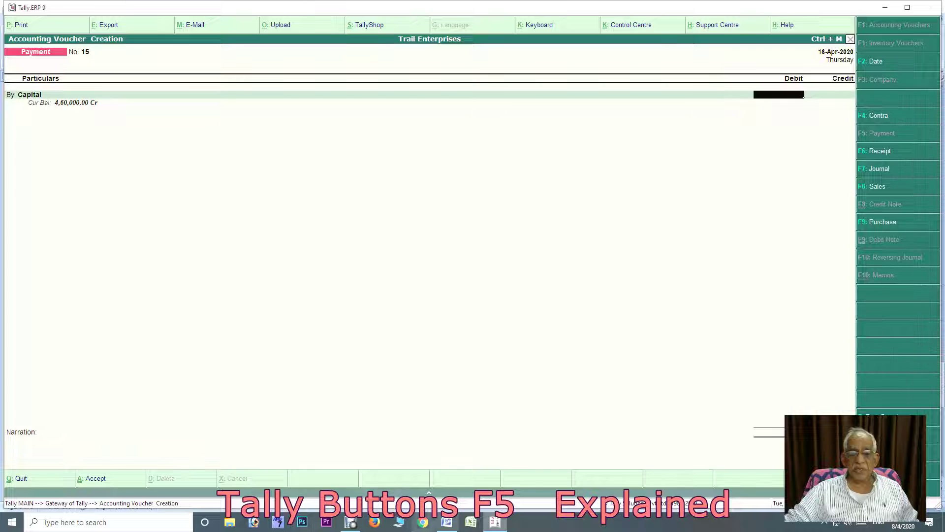
key(alt+Tab)
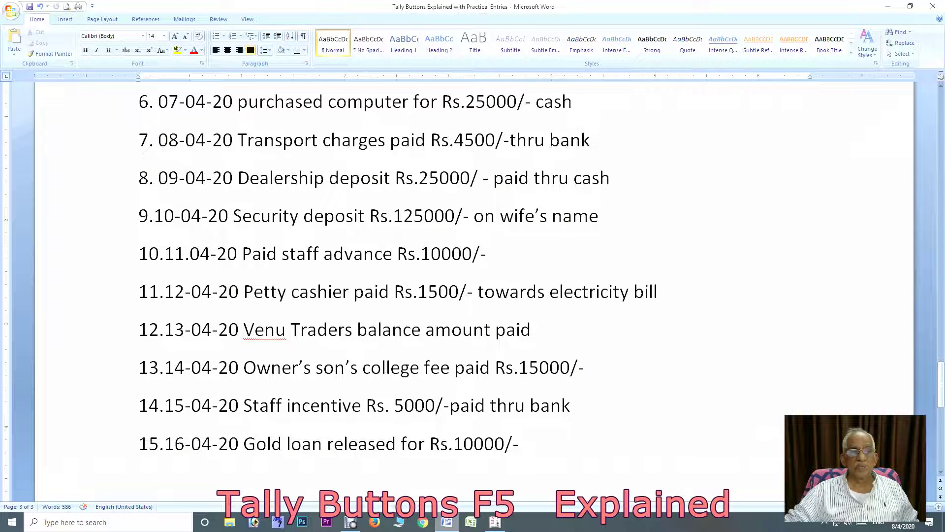
key(alt+Tab)
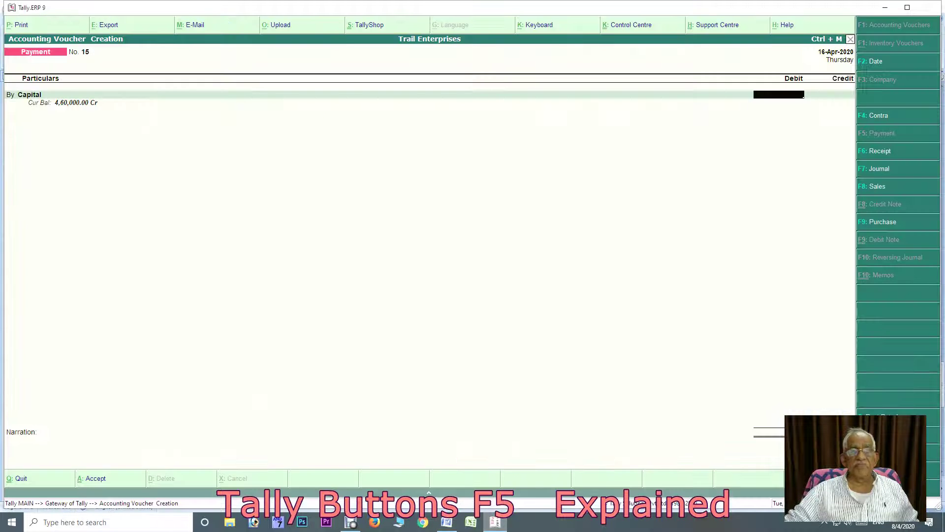
text(0000)
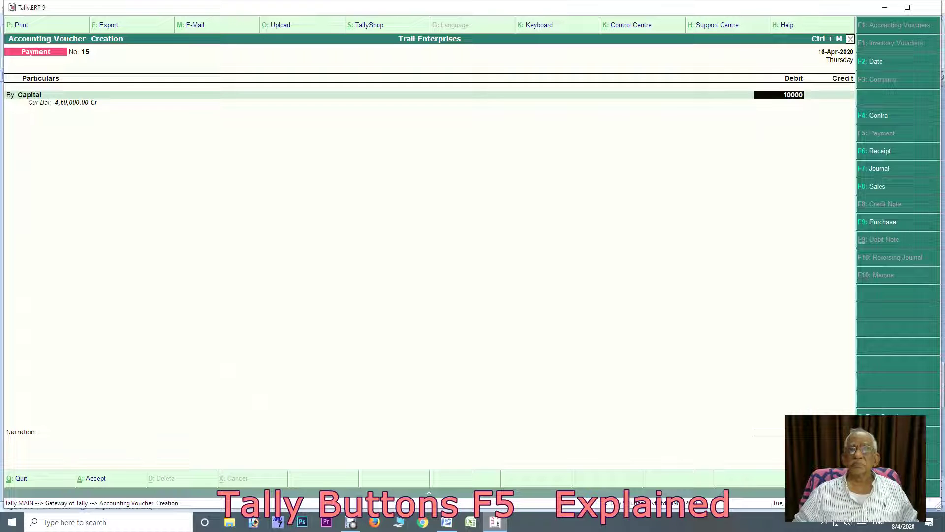
key(Return)
key(Return)
key(Return)
key(Return)
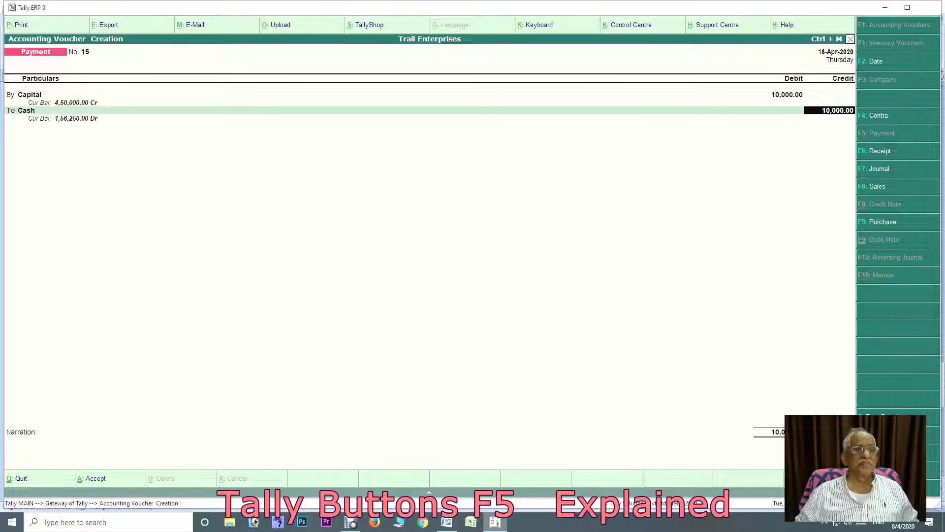
Enter the narration "Gold loan released" and save the payment voucher.
text(GHold loan released)
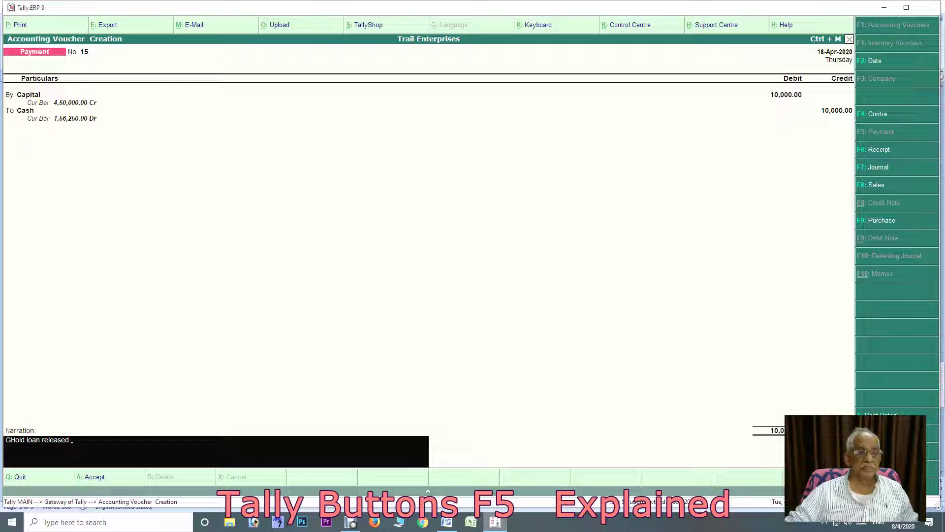
key(BackSpace)
key(BackSpace)
key(BackSpace)
key(BackSpace)
key(BackSpace)
key(BackSpace)
key(BackSpace)
key(BackSpace)
key(BackSpace)
key(BackSpace)
key(BackSpace)
key(BackSpace)
key(BackSpace)
key(BackSpace)
key(BackSpace)
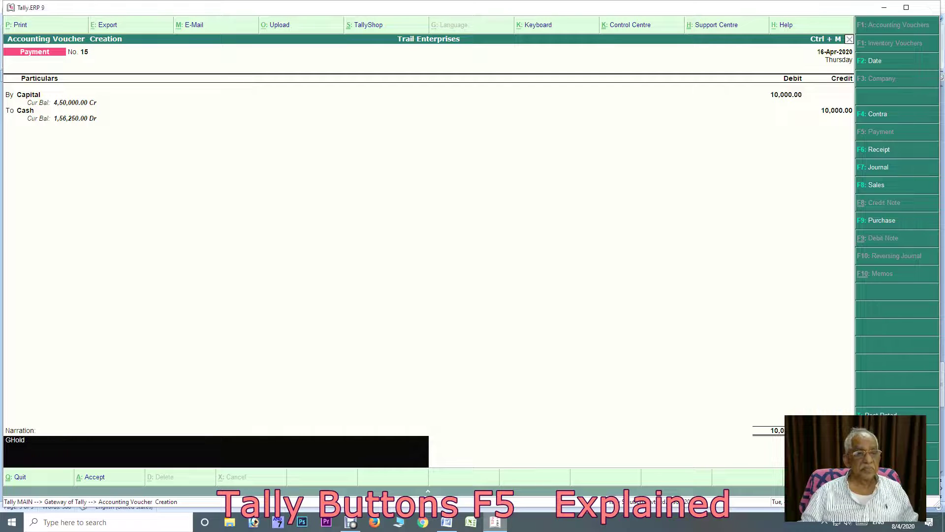
key(BackSpace)
key(BackSpace)
text(old loa)
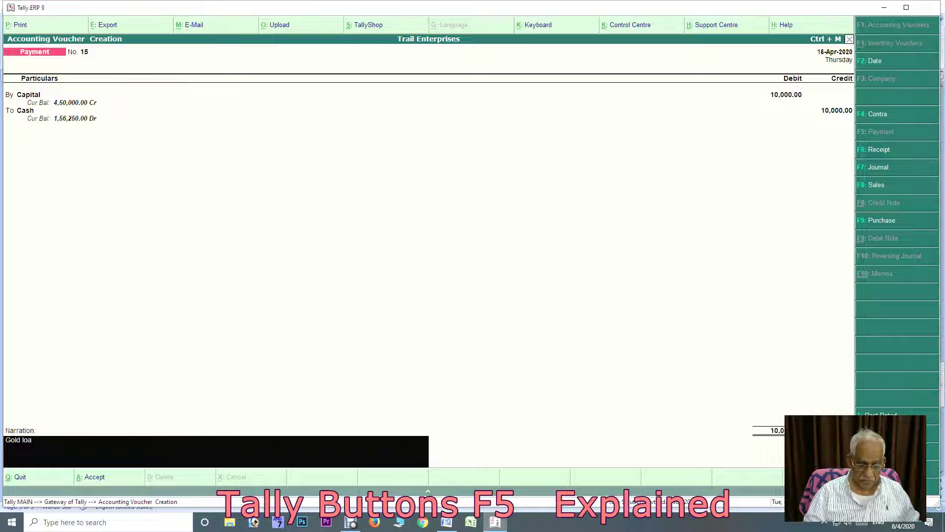
text(n releas)
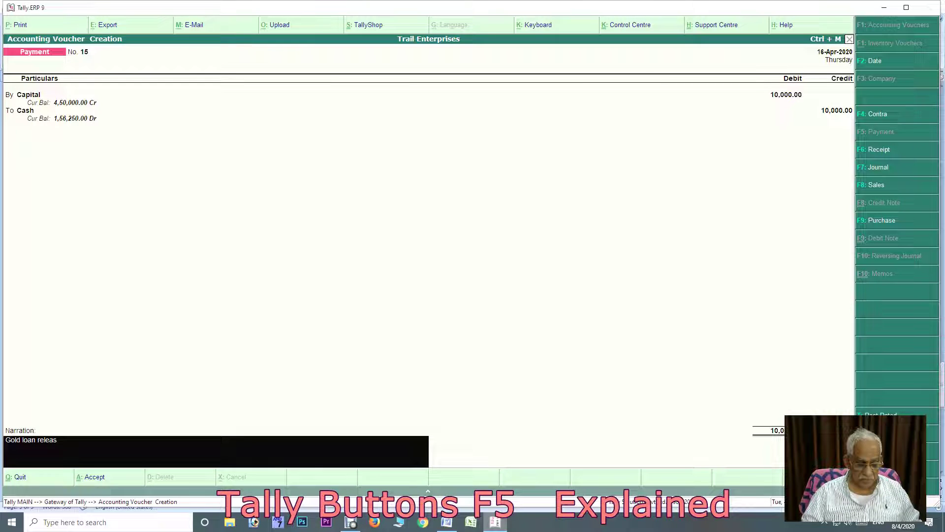
text(ed)
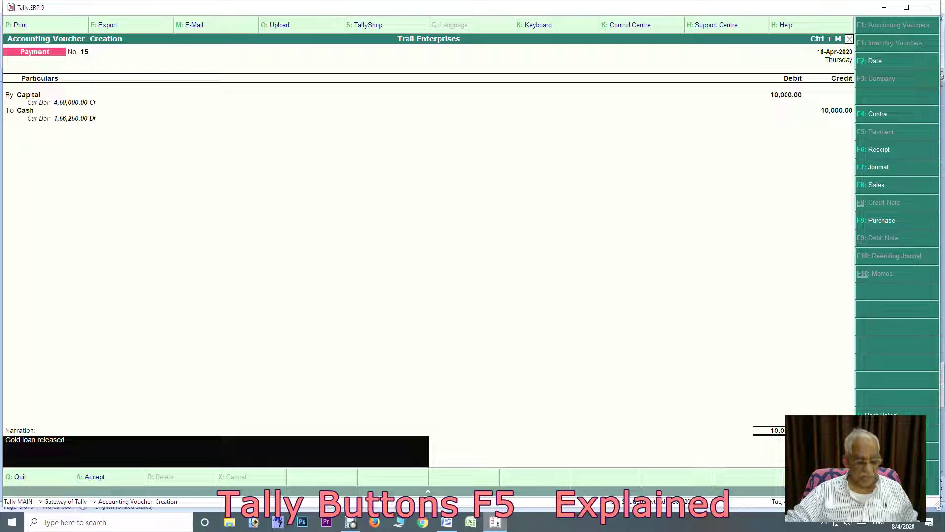
key(ctrl+a)
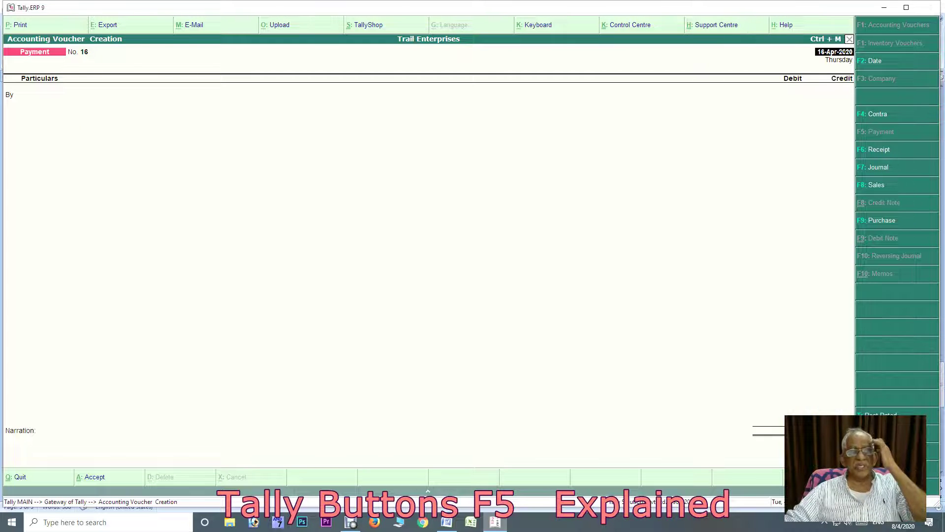